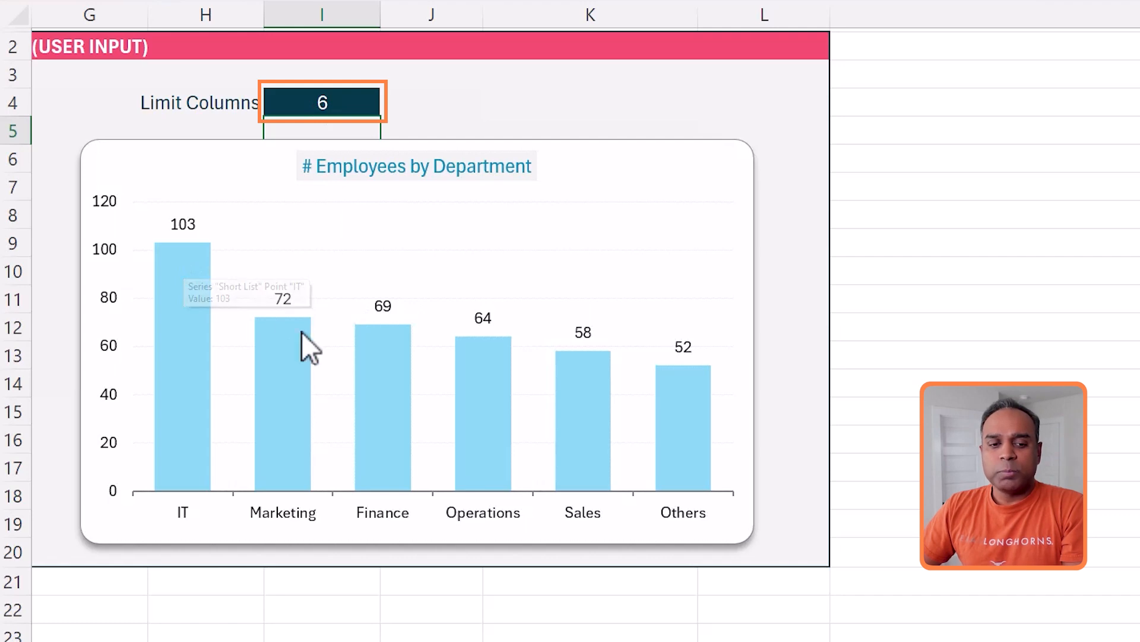
- Convert the employee list in columns O to Q into a table with headers and name it Data
mouse_move(591, 409)
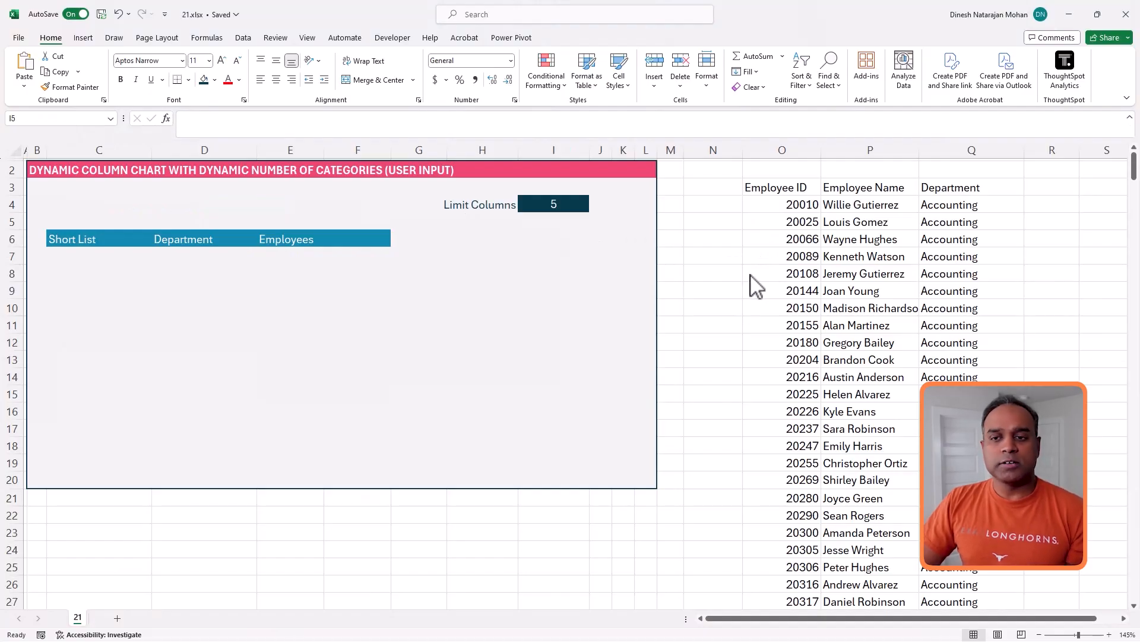
left_click(768, 246)
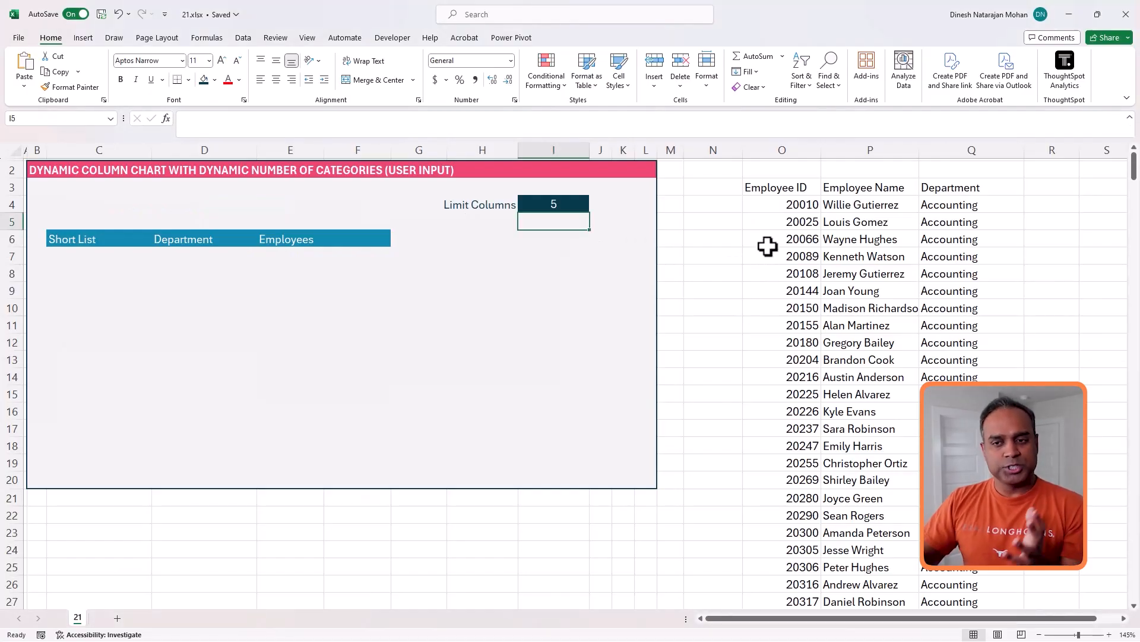
left_click_drag(790, 188, 931, 435)
key("ctrl+shift+Down")
key("ctrl+t")
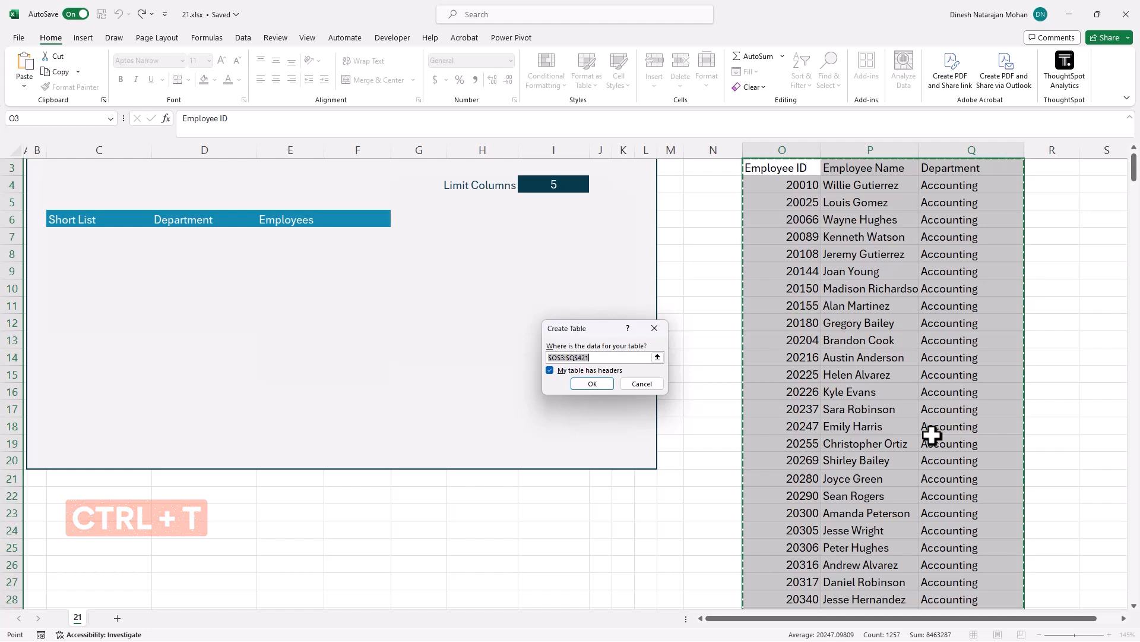
key("Return")
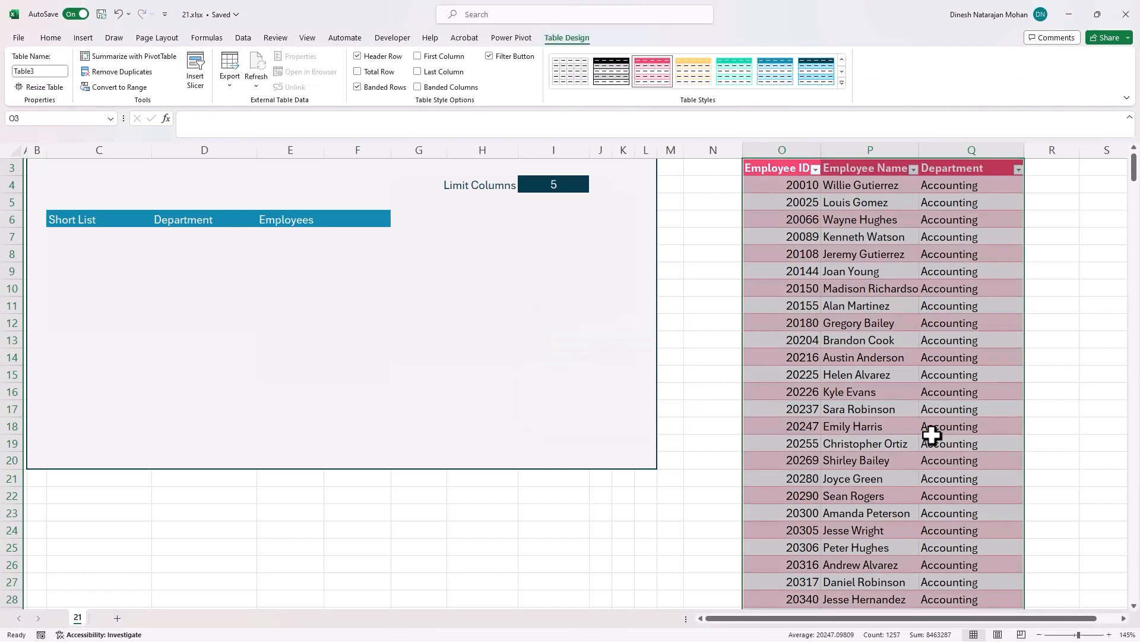
left_click(57, 71)
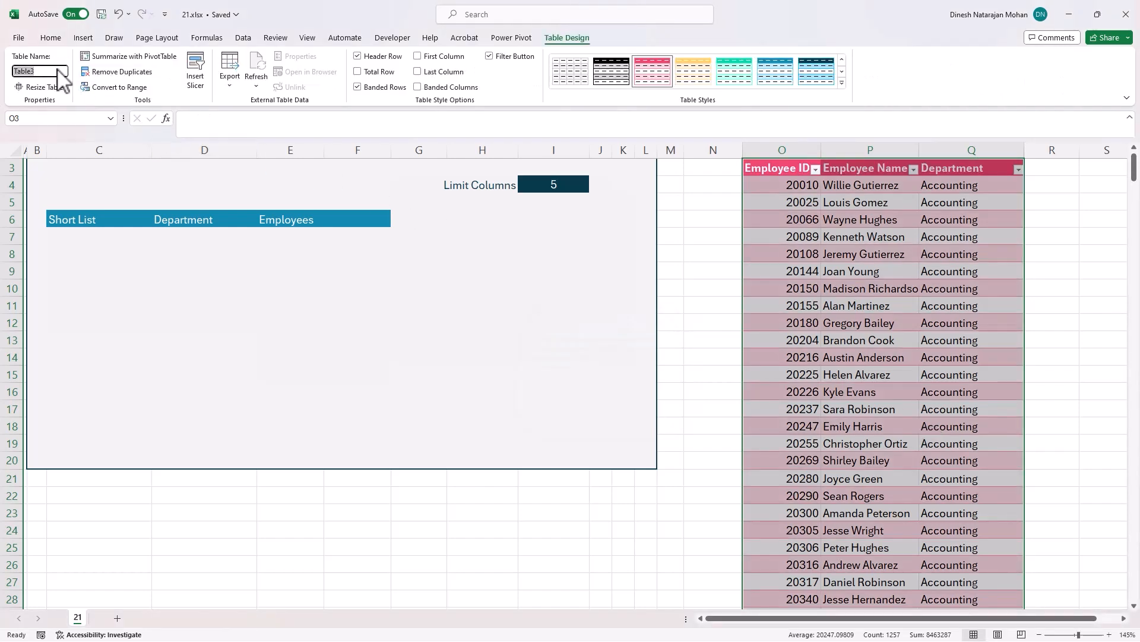
type("Data")
key("Return")
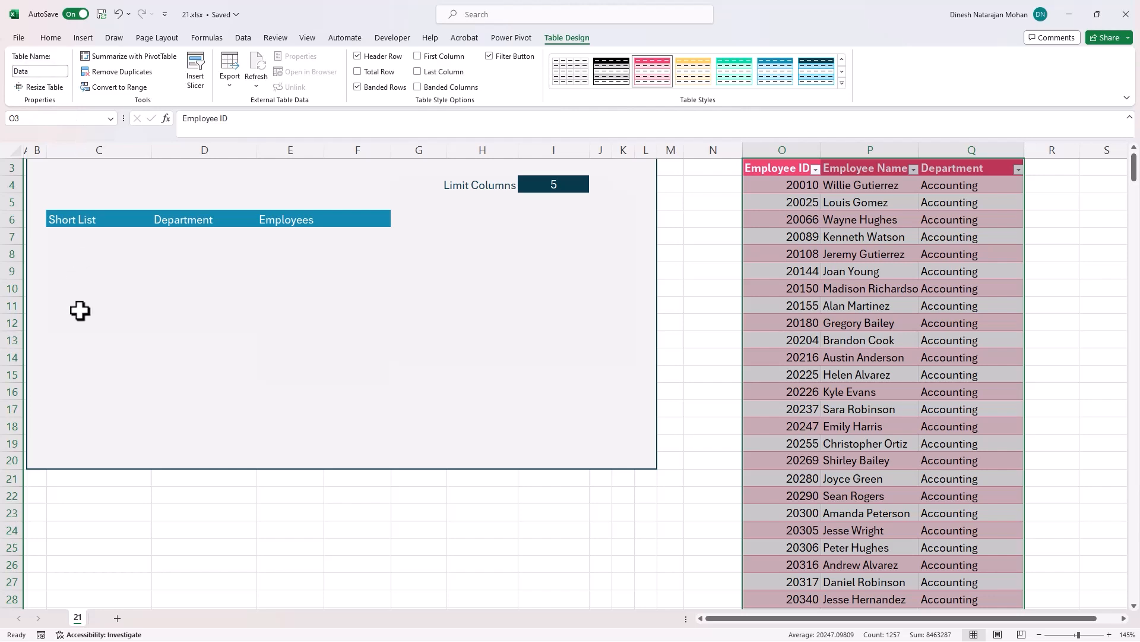
- Enter =COUNTA(UNIQUE(Data[Department])) in C4 to count the distinct departments
left_click(87, 237)
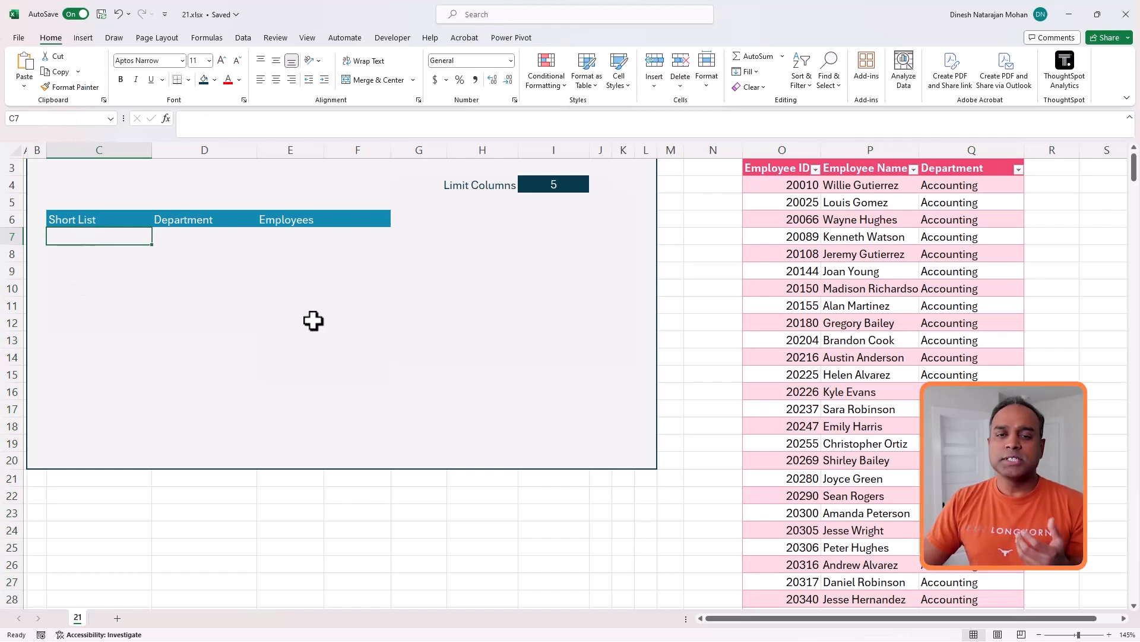
scroll(314, 321, "up", 1)
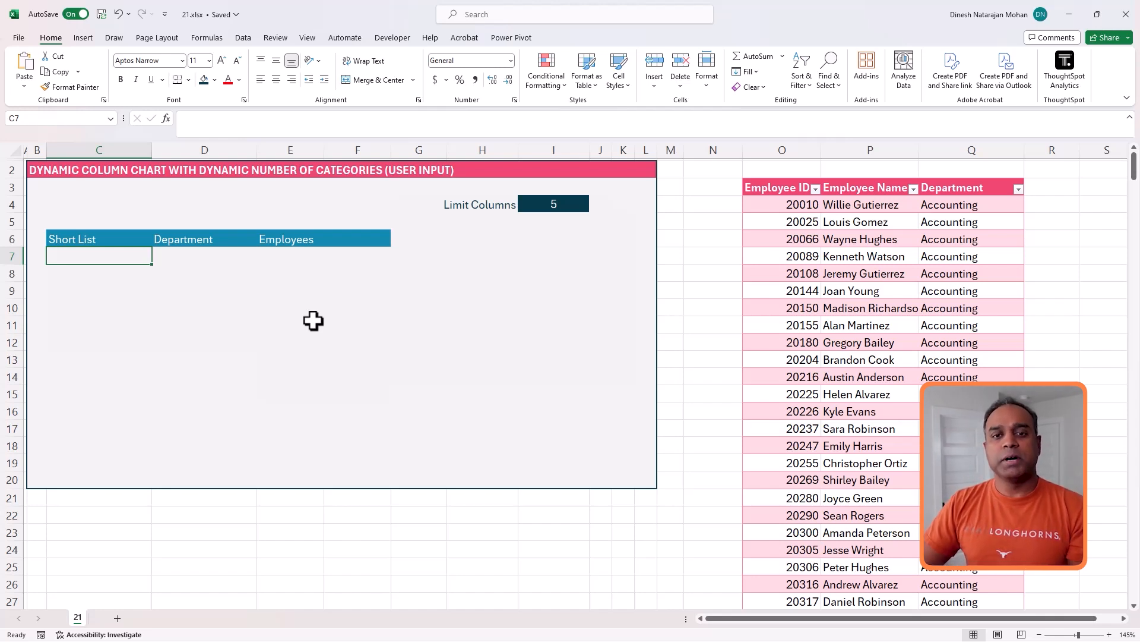
left_click(574, 202)
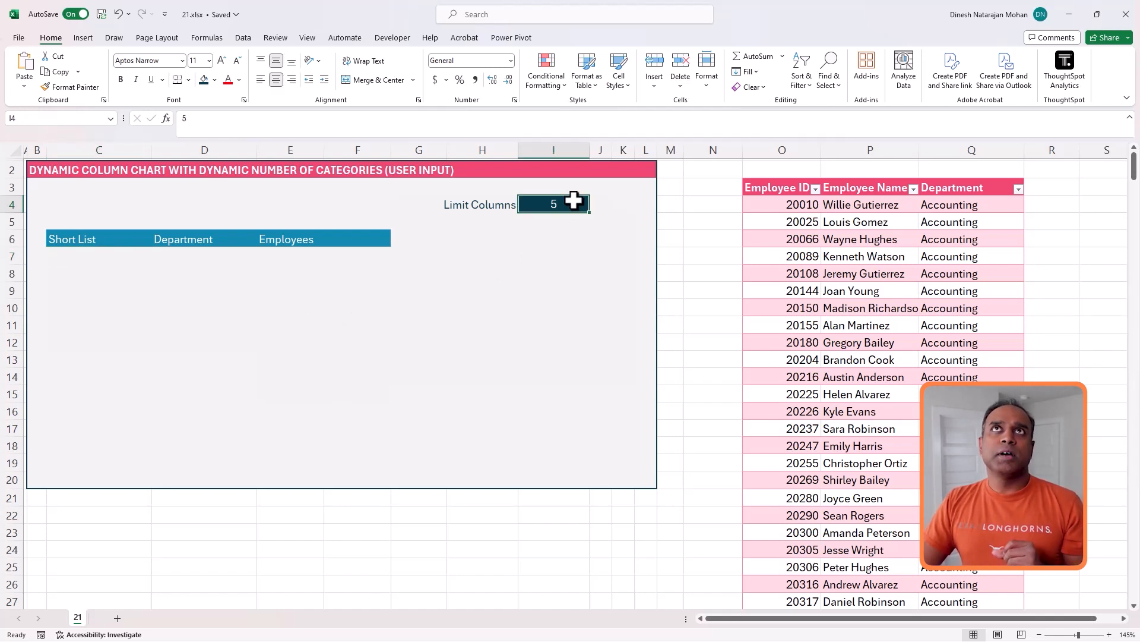
left_click(137, 199)
type("=")
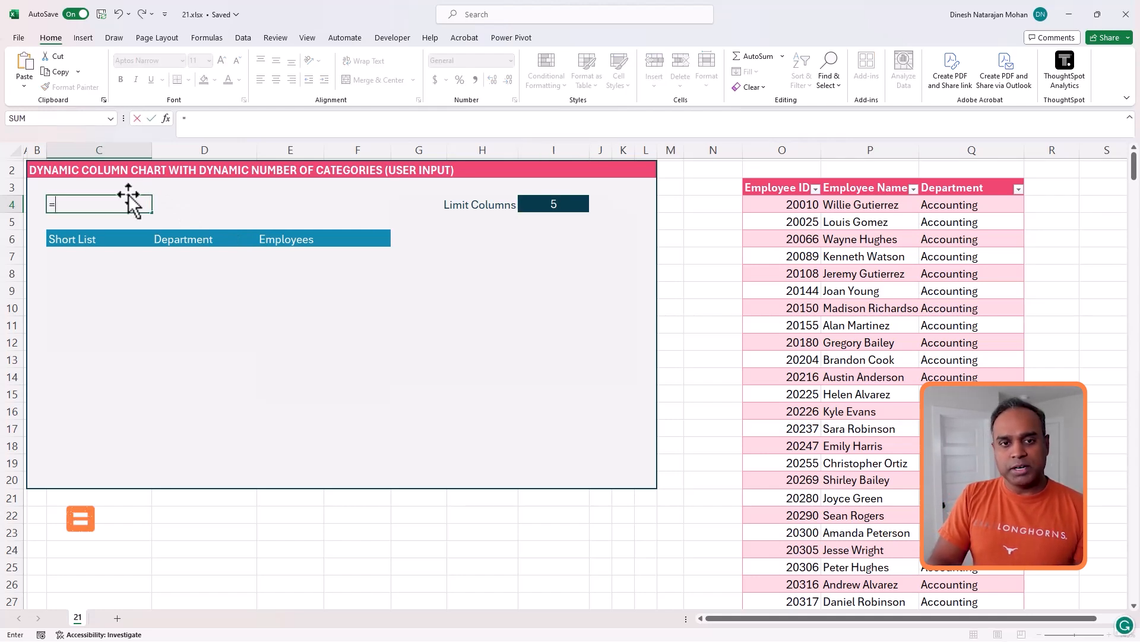
type("COUN")
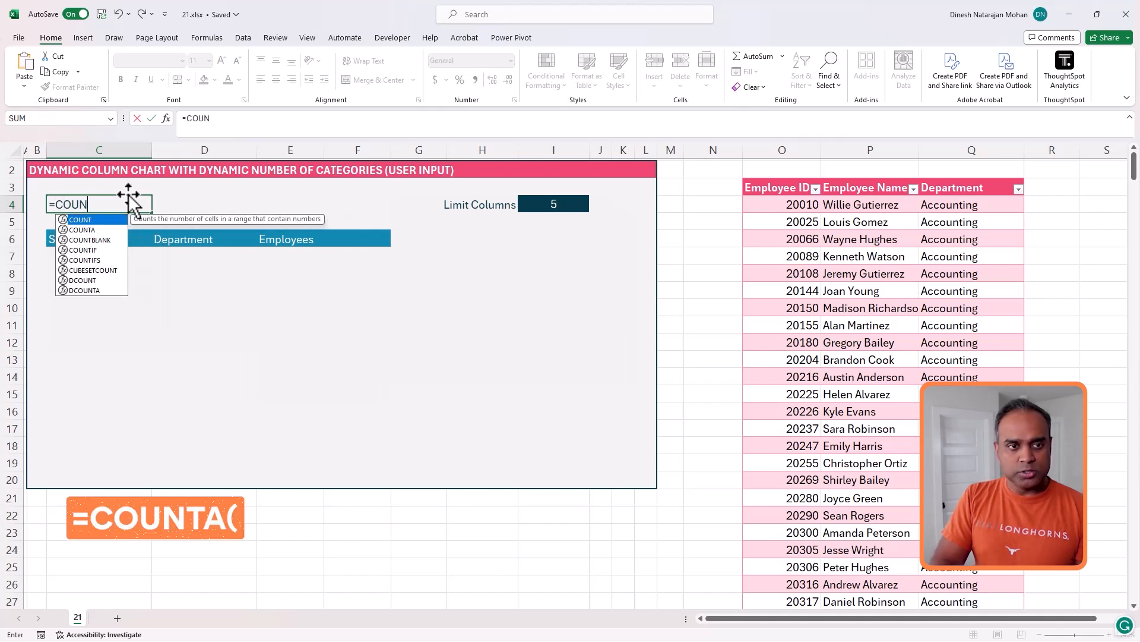
type("TA(")
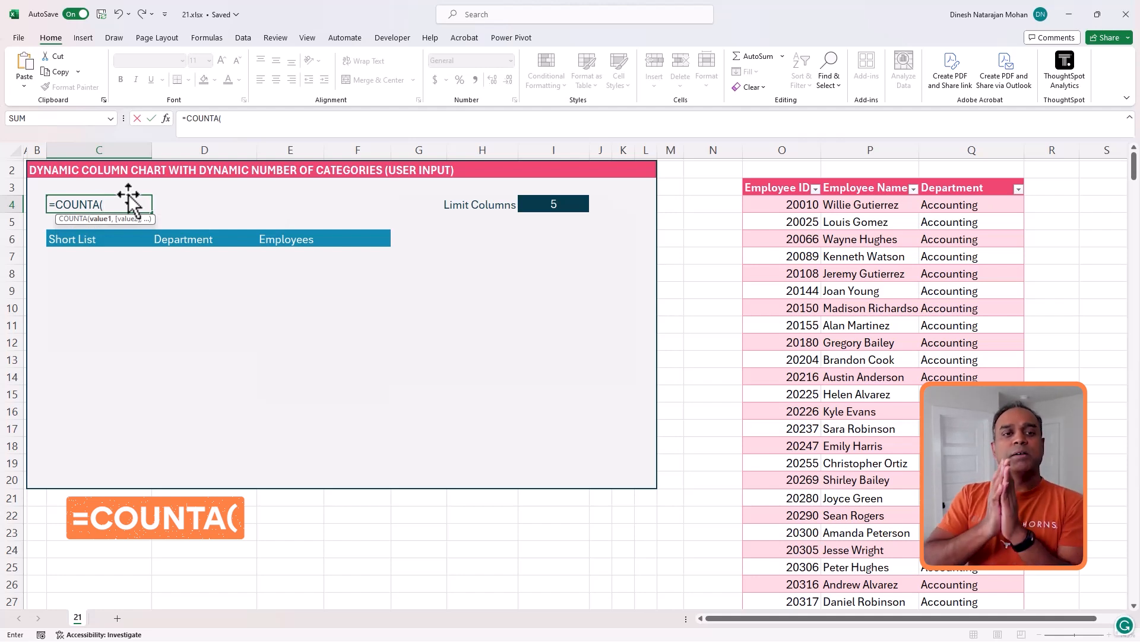
type("U")
key("BackSpace")
type("UNIQUE(")
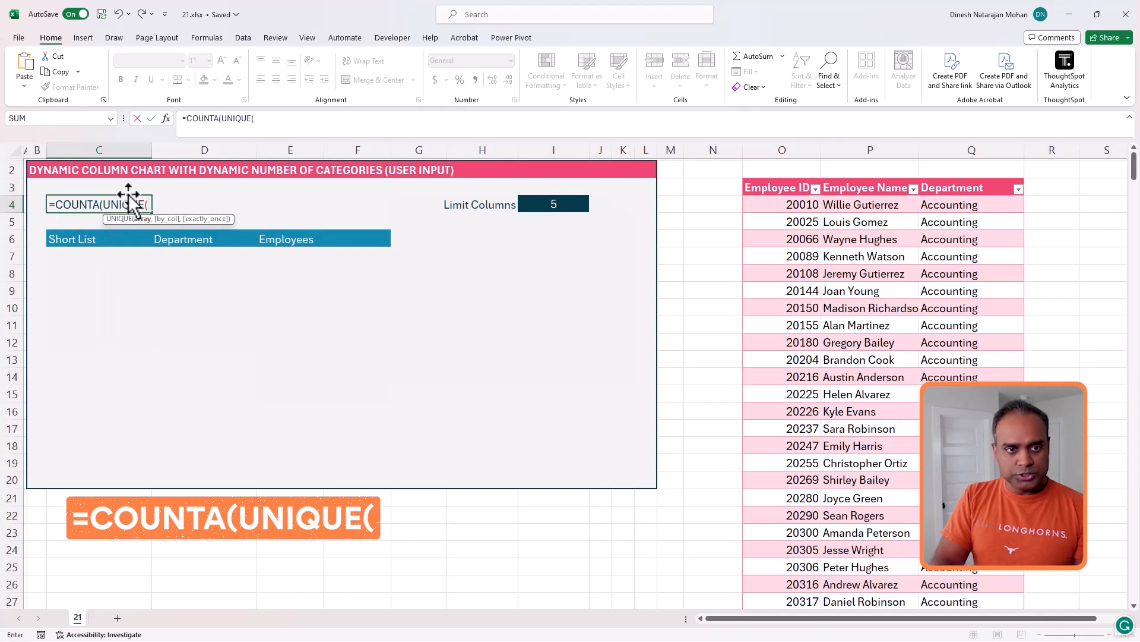
type("Dat")
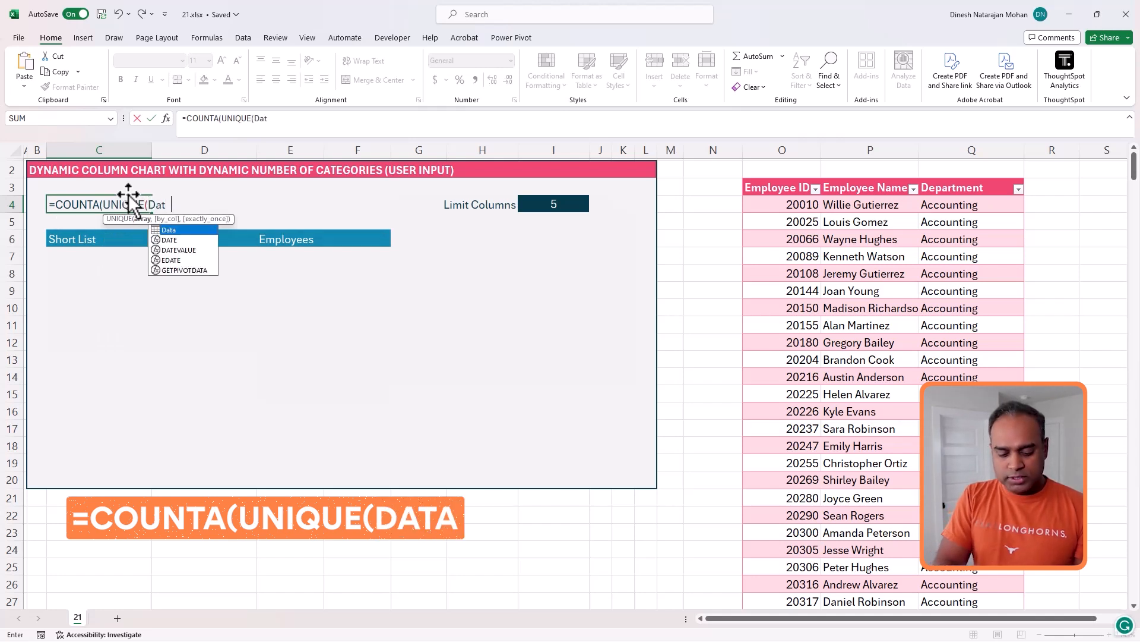
type("a[Depa")
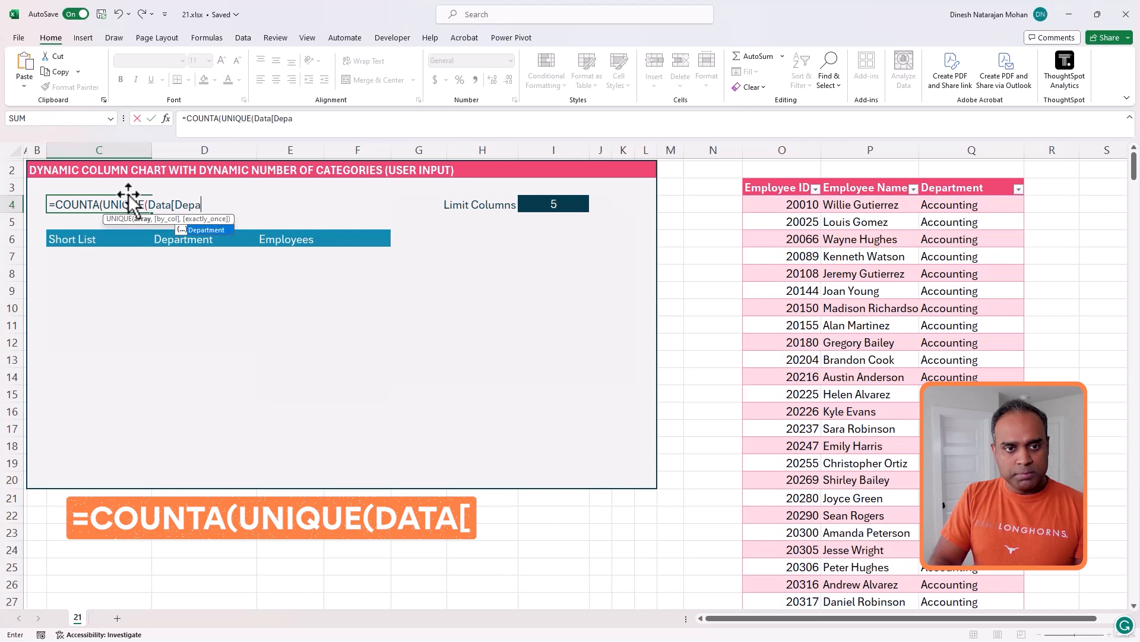
type("rtment]))")
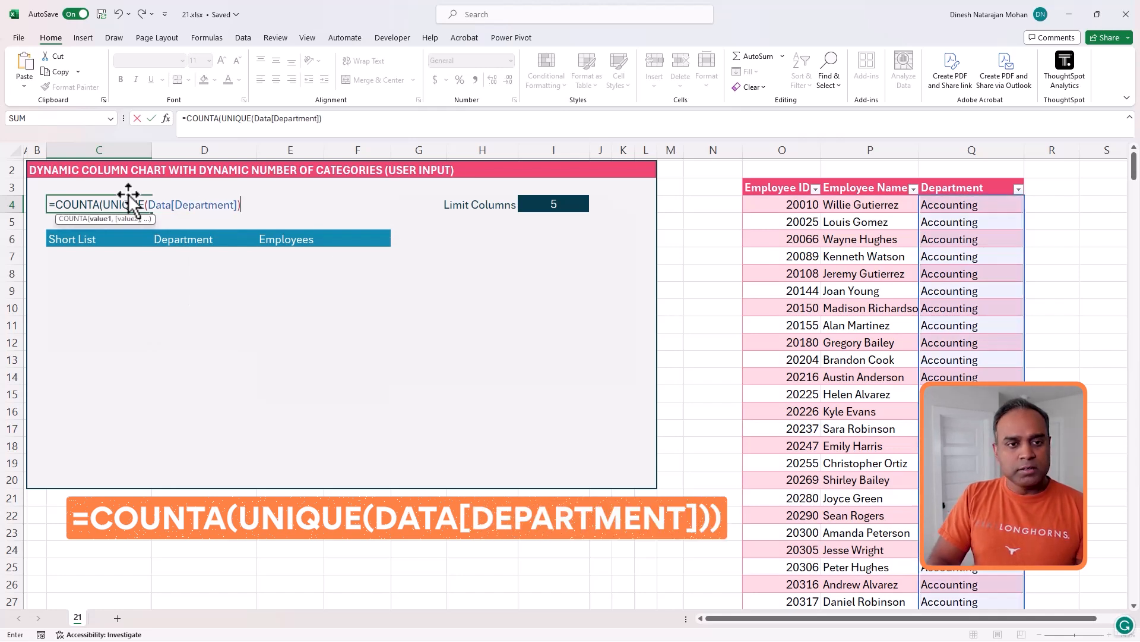
key("ctrl+Return")
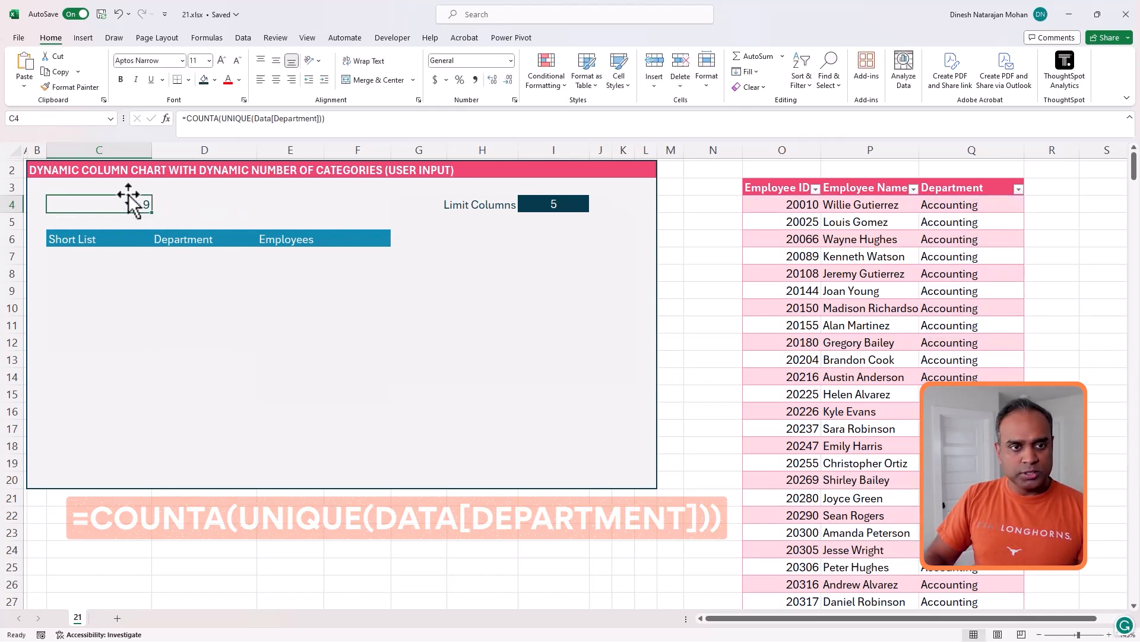
- Label the department count in D4 as Departments
left_click(175, 209)
type("D")
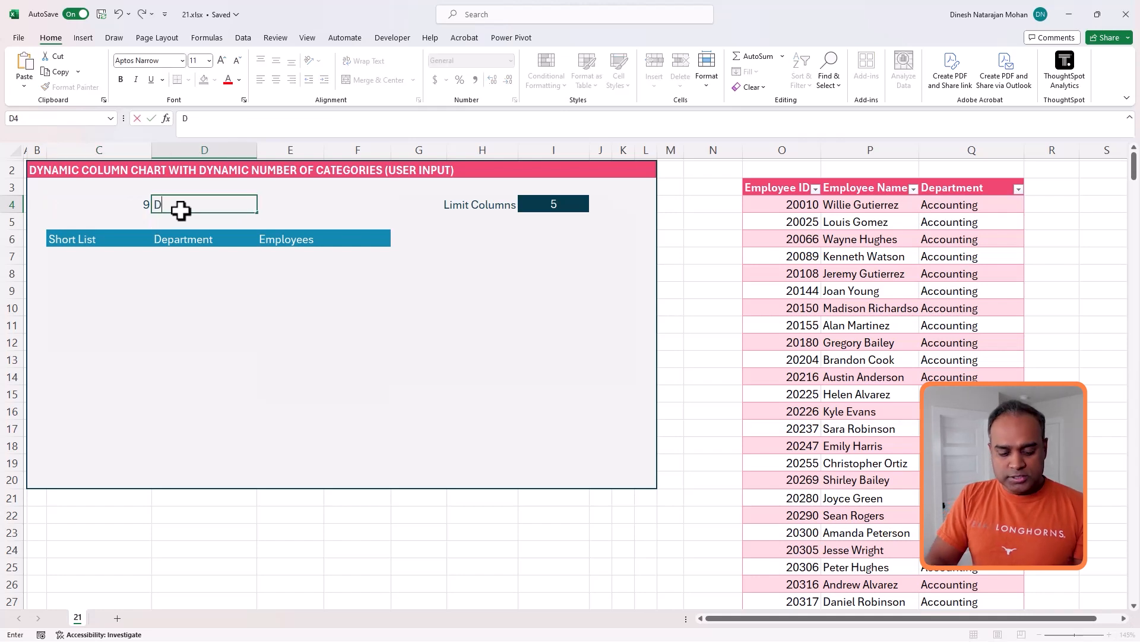
type("epartments")
key("Return")
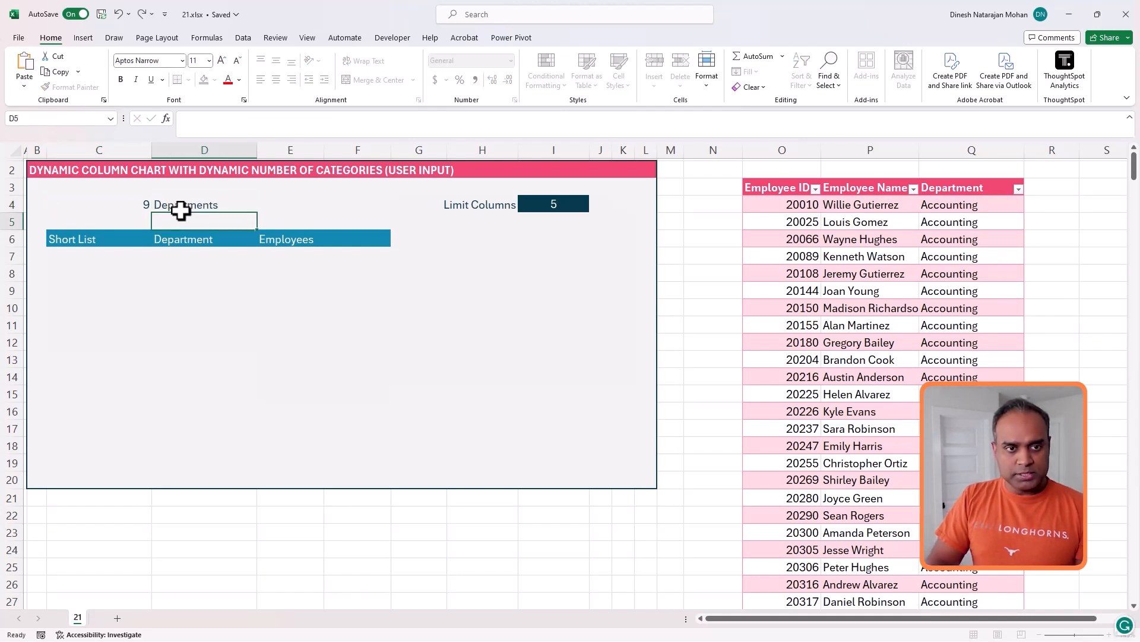
- Enter =IF(I4<C4,I4-1,C4) in C5 to cap the number of listed departments by the column limit
key("Left")
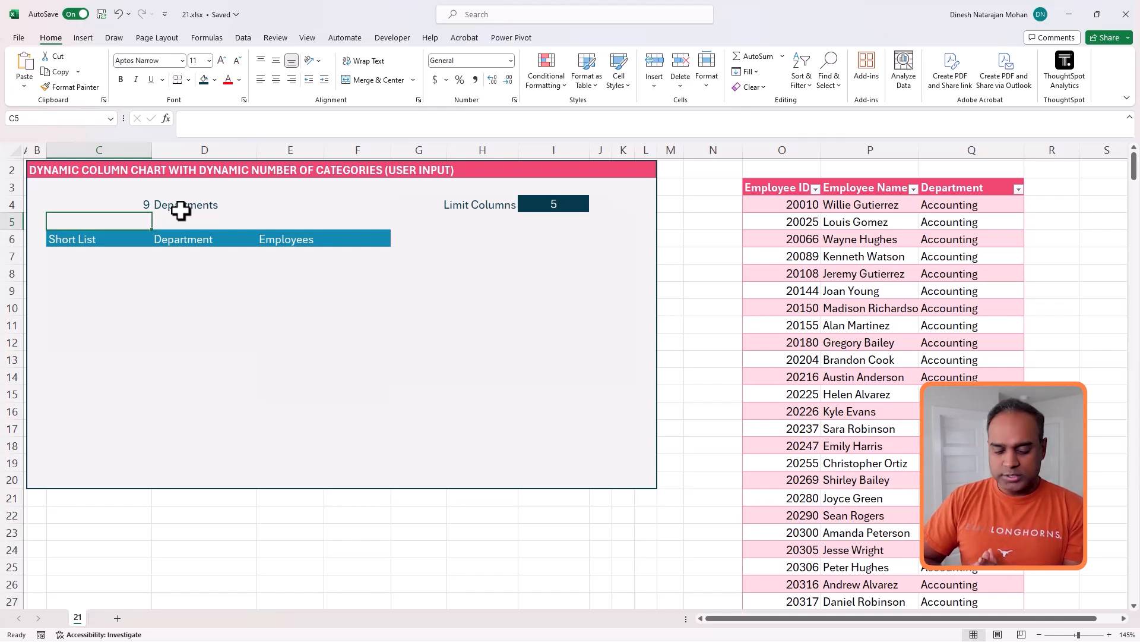
type("=if(")
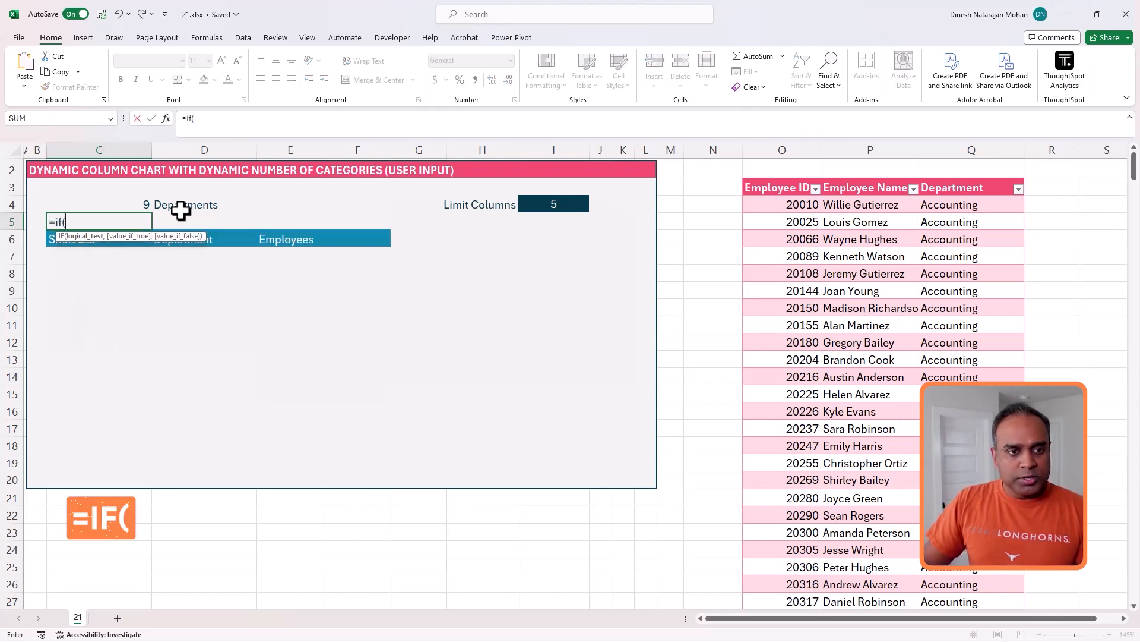
left_click(538, 206)
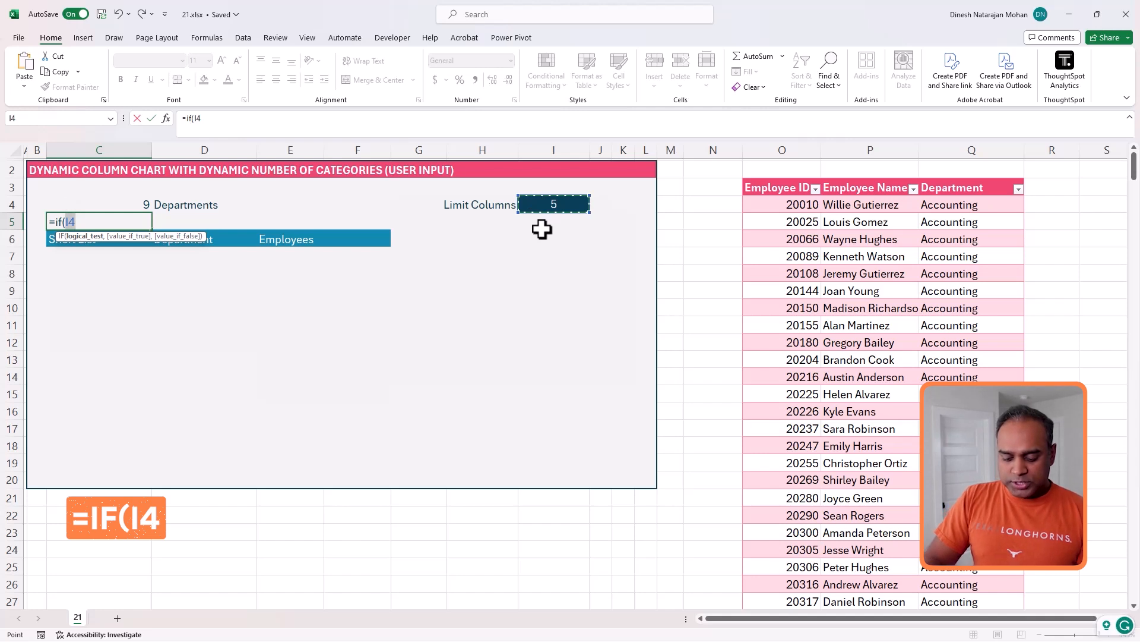
type("<")
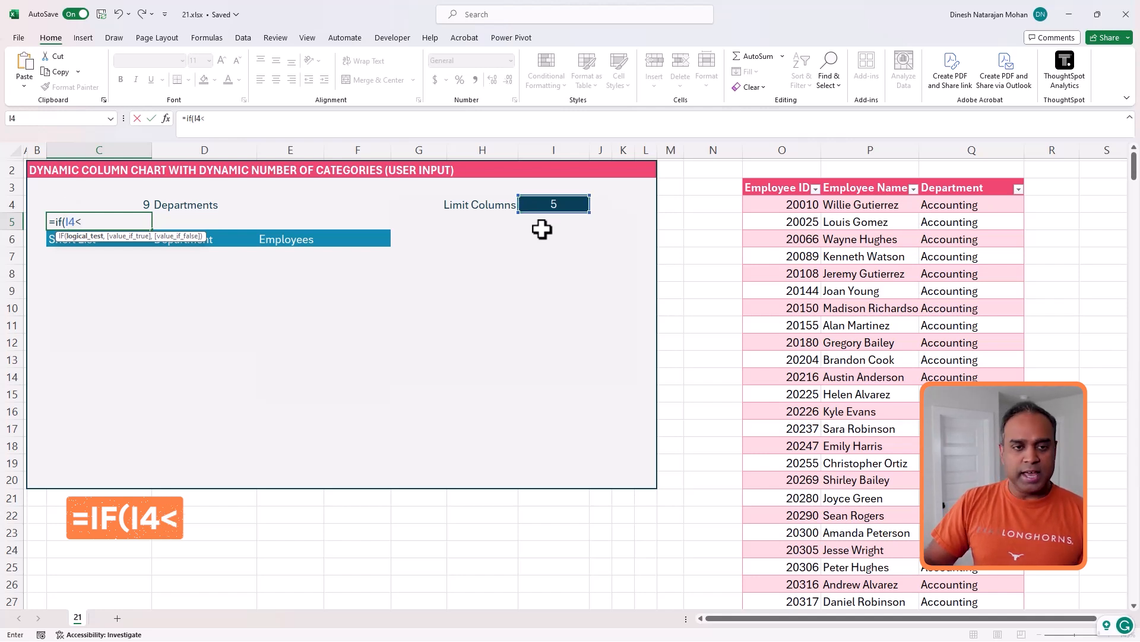
left_click(142, 198)
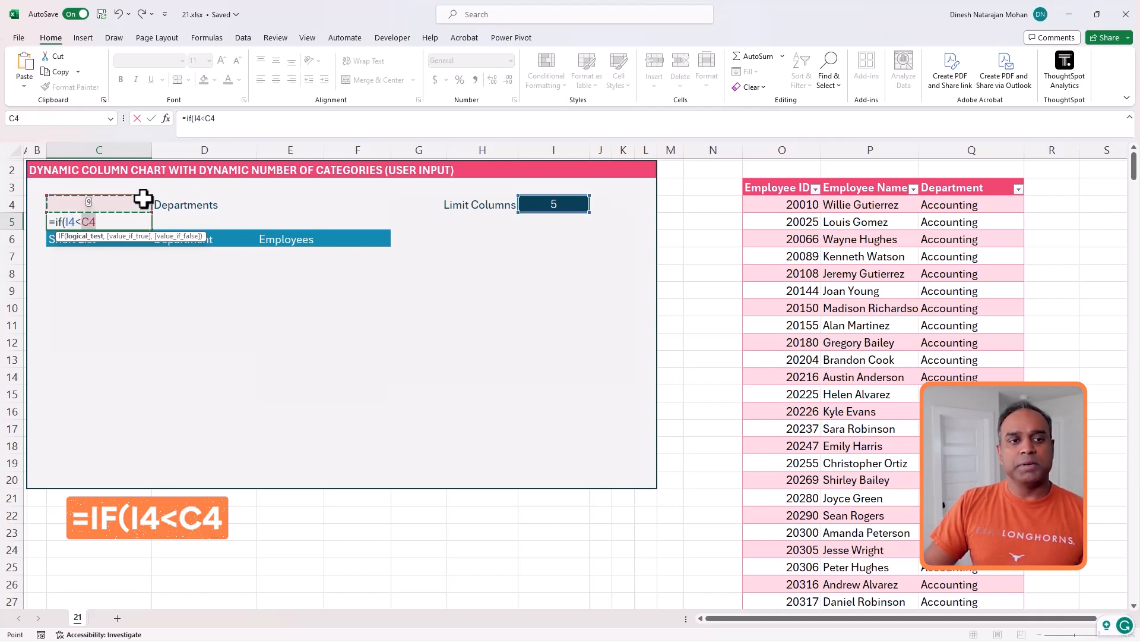
type(",")
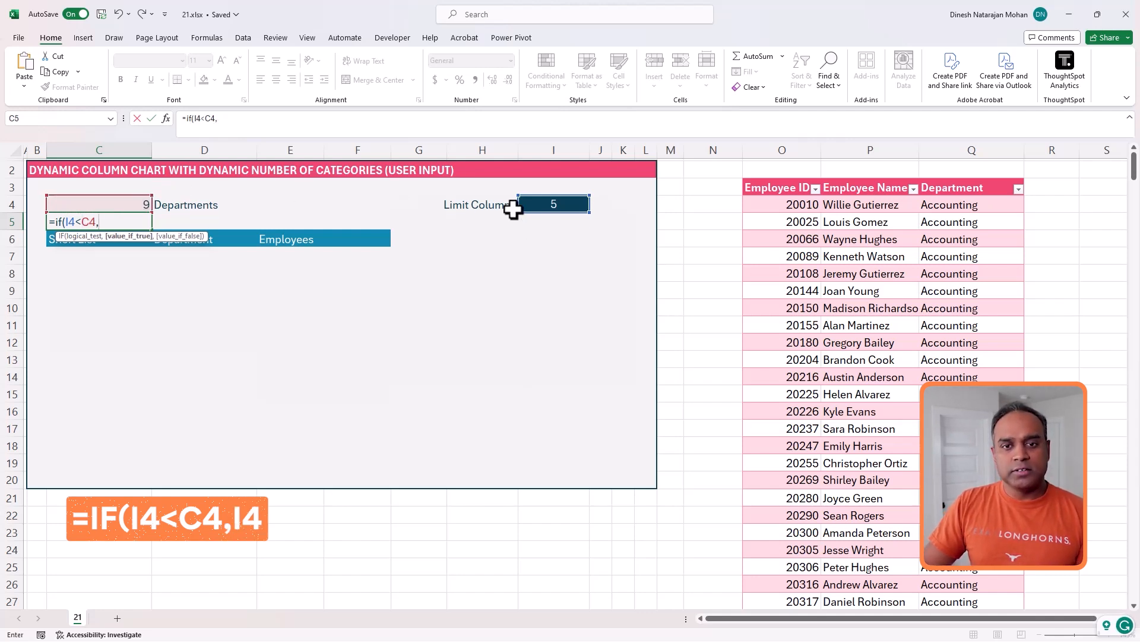
left_click(535, 204)
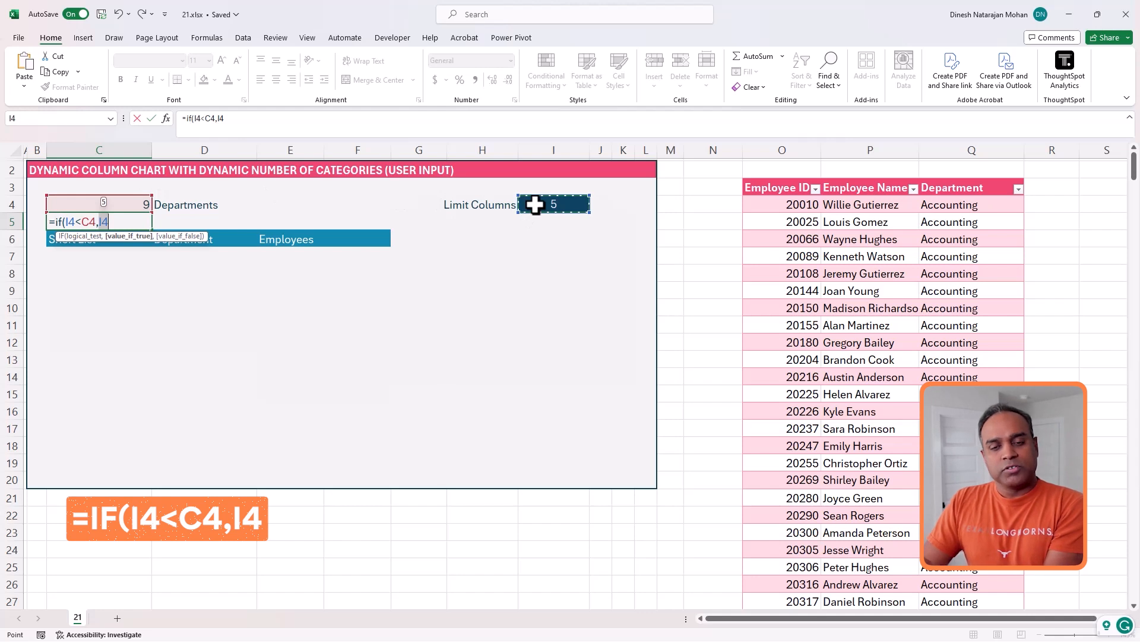
type("-1,")
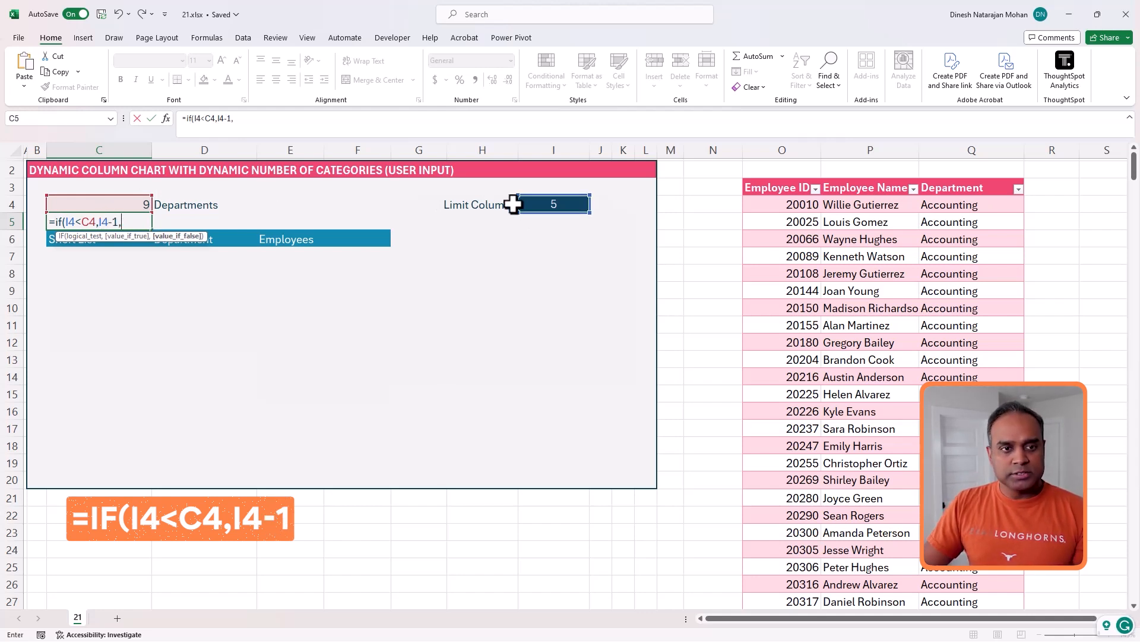
left_click(143, 203)
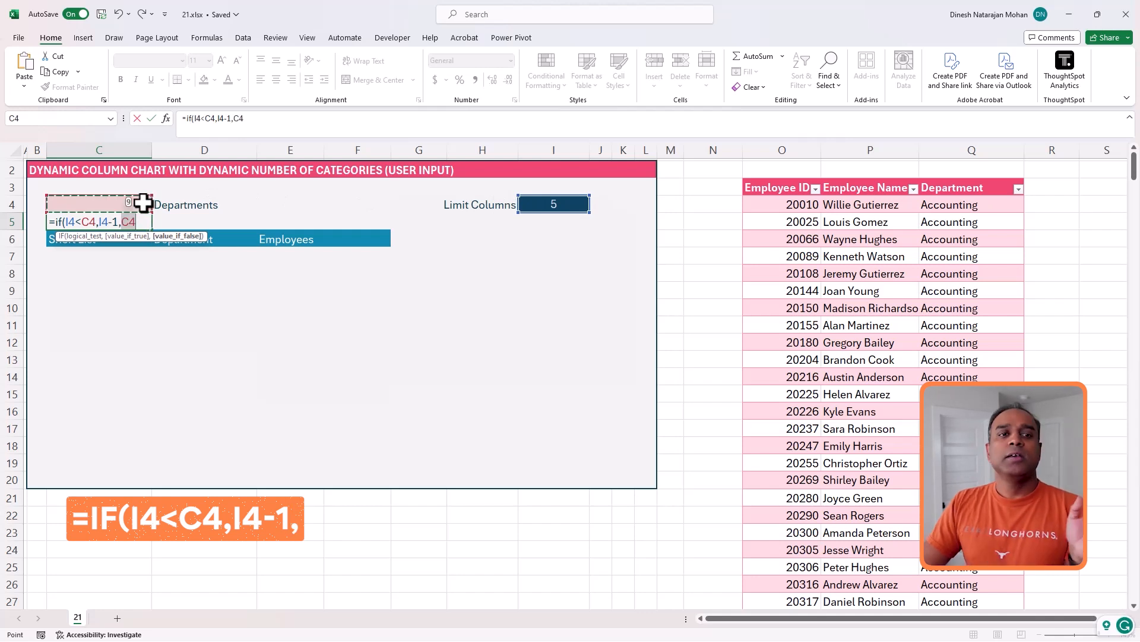
type(")")
key("Return")
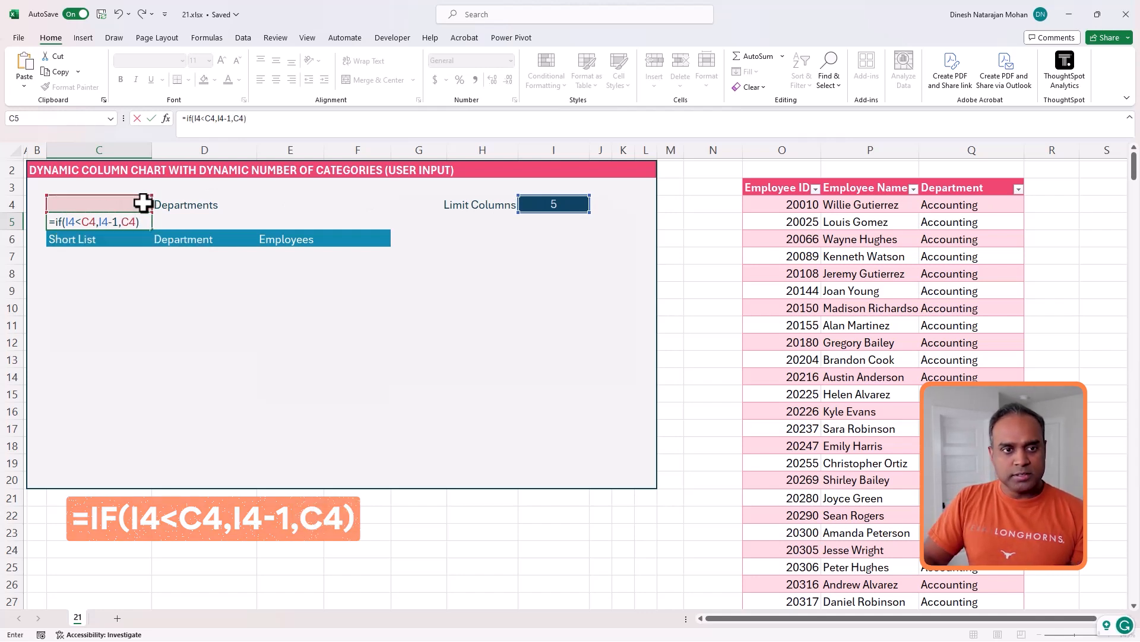
- Label the capped count in D5 with the text except others
key("Up")
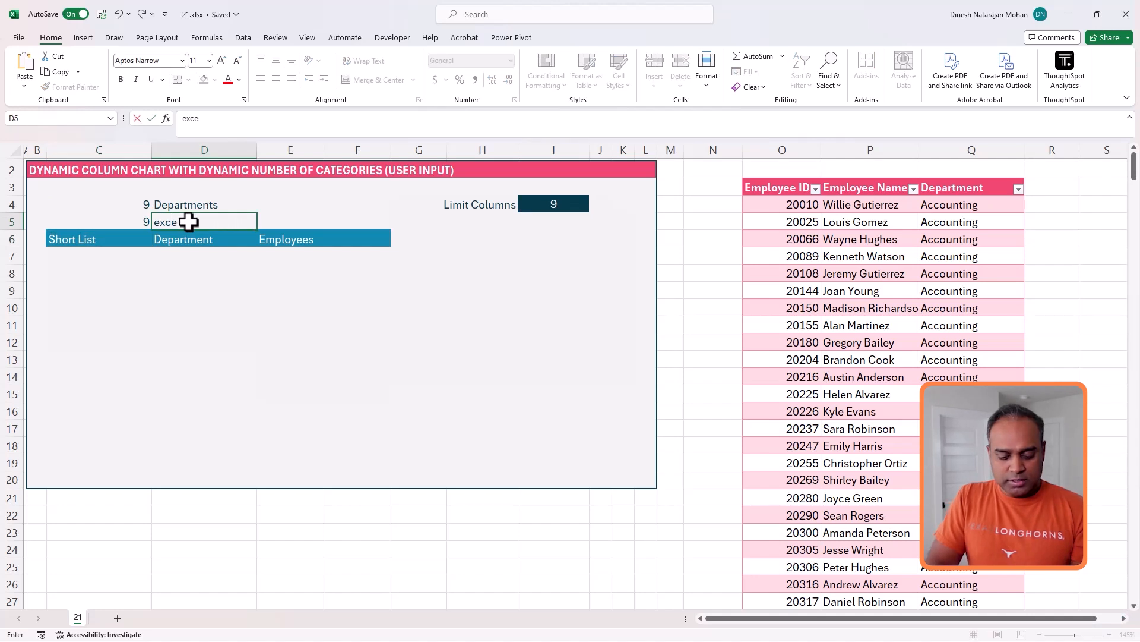
type("pt others")
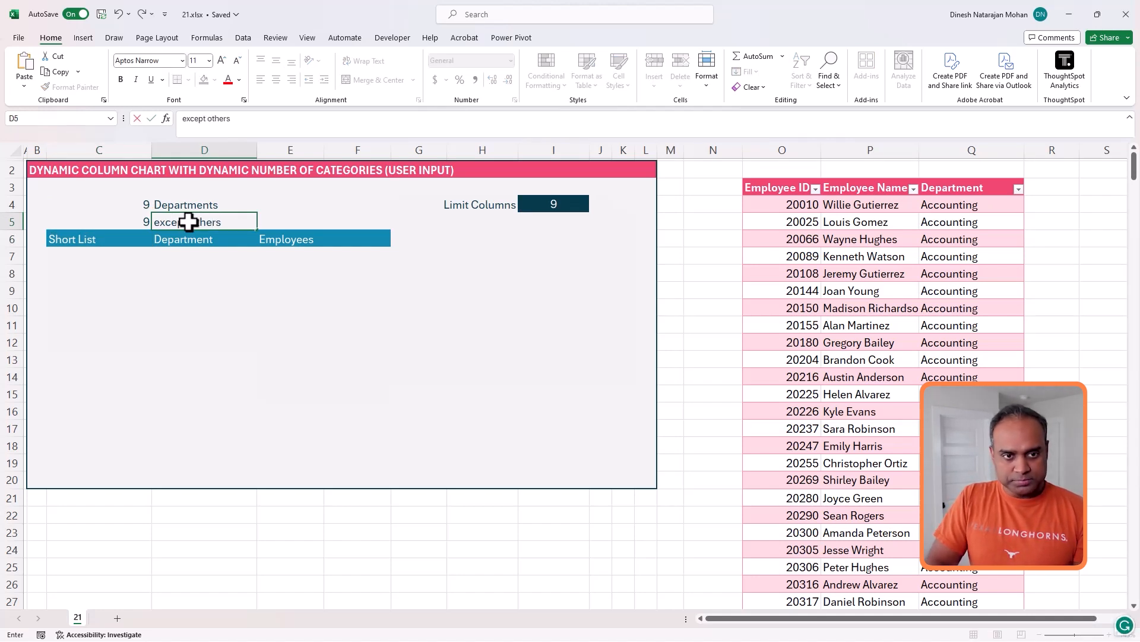
key("Return")
- Set the Limit Columns value to 10
left_click(145, 219)
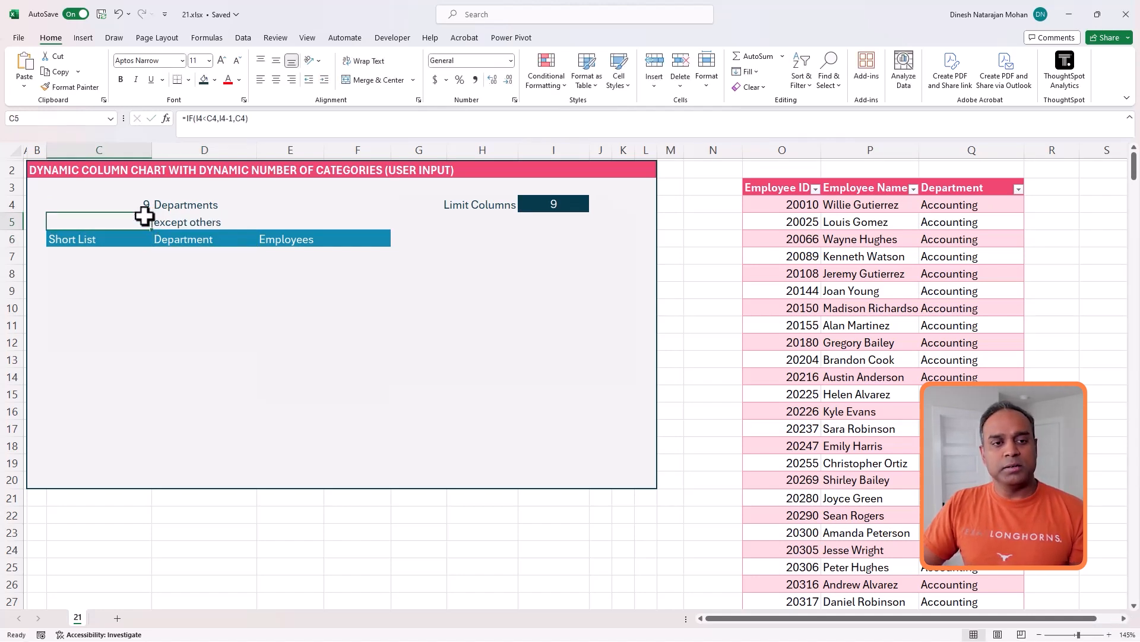
left_click(540, 207)
type("10")
key("ctrl+Return")
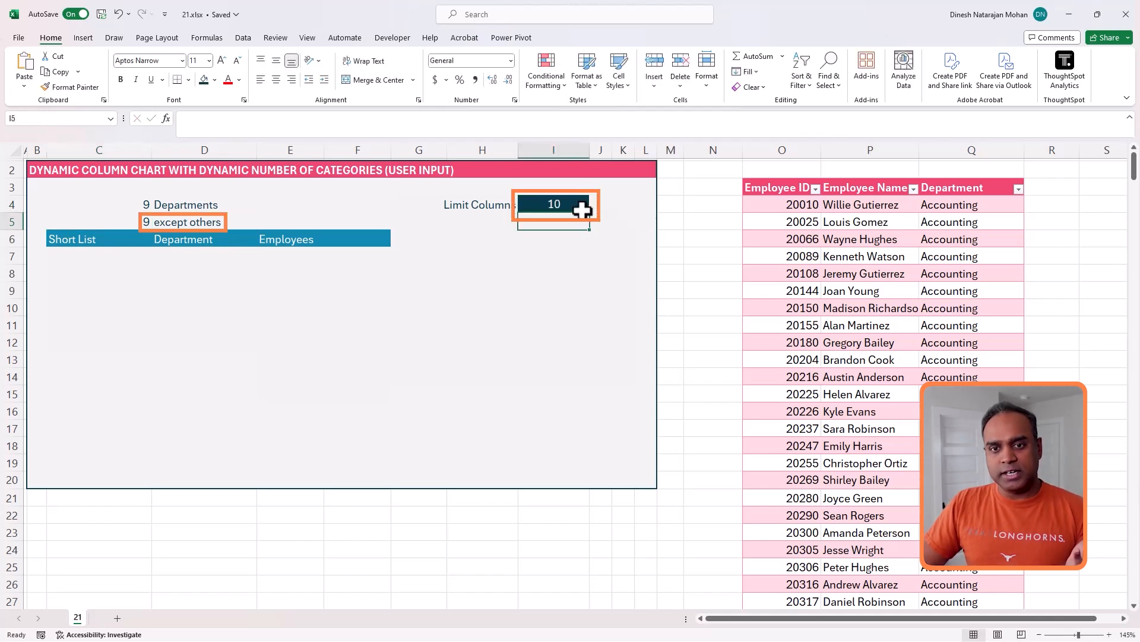
- Set the Limit Columns value to 8
type("8")
key("Escape")
type("8")
key("ctrl+Return")
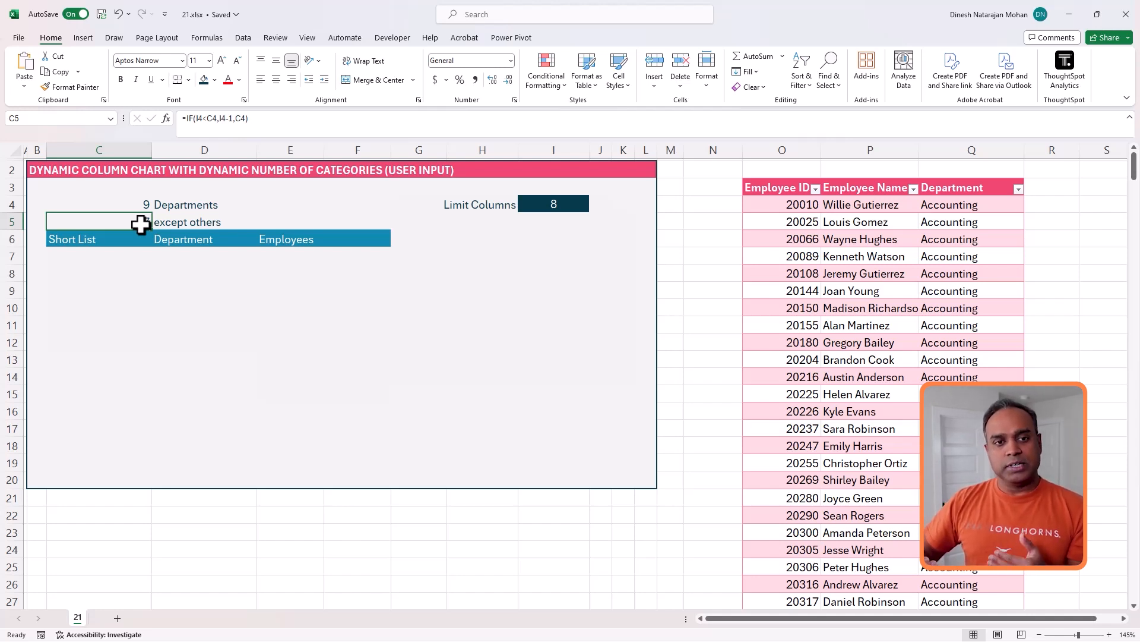
- In C7, start a LET formula that names Departments as UNIQUE(Data[Department])
left_click(131, 254)
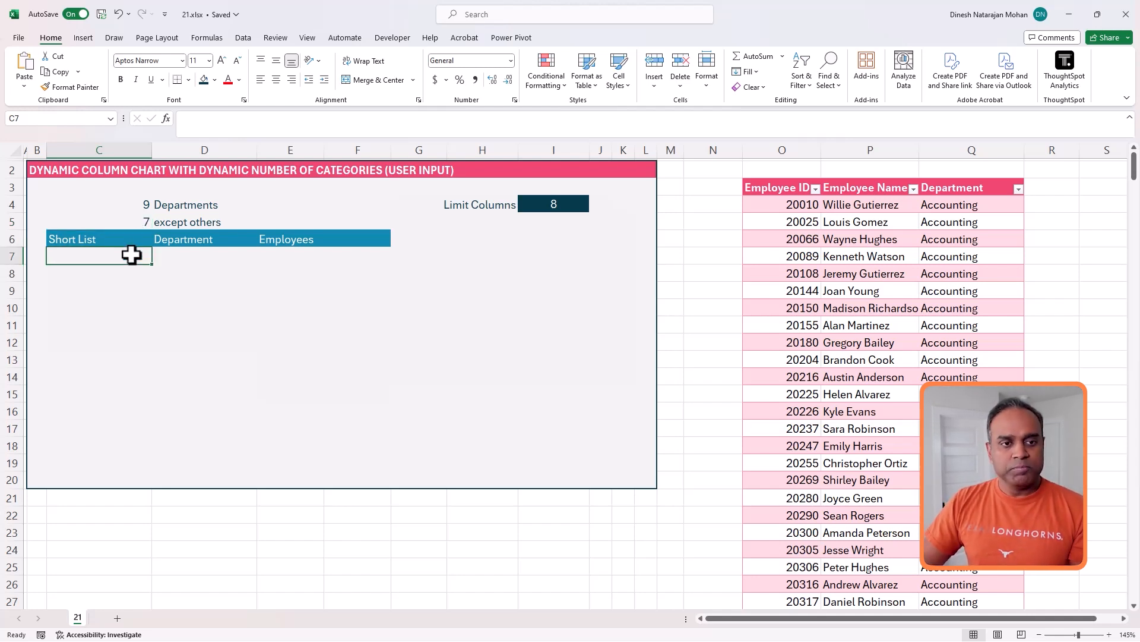
type("=")
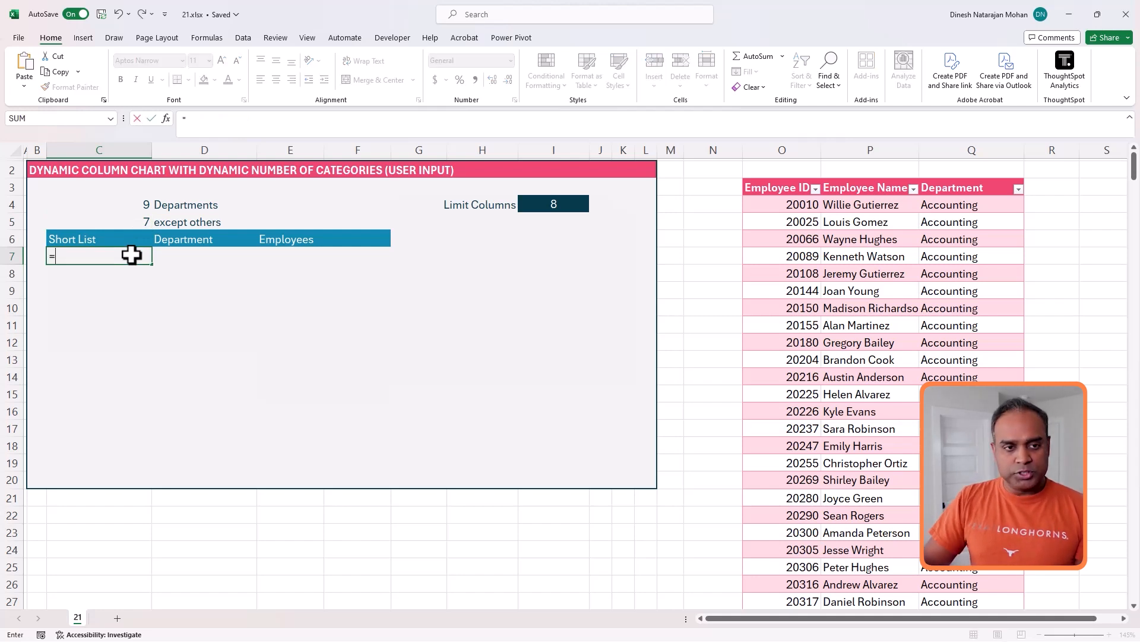
left_click_drag(181, 127, 180, 175)
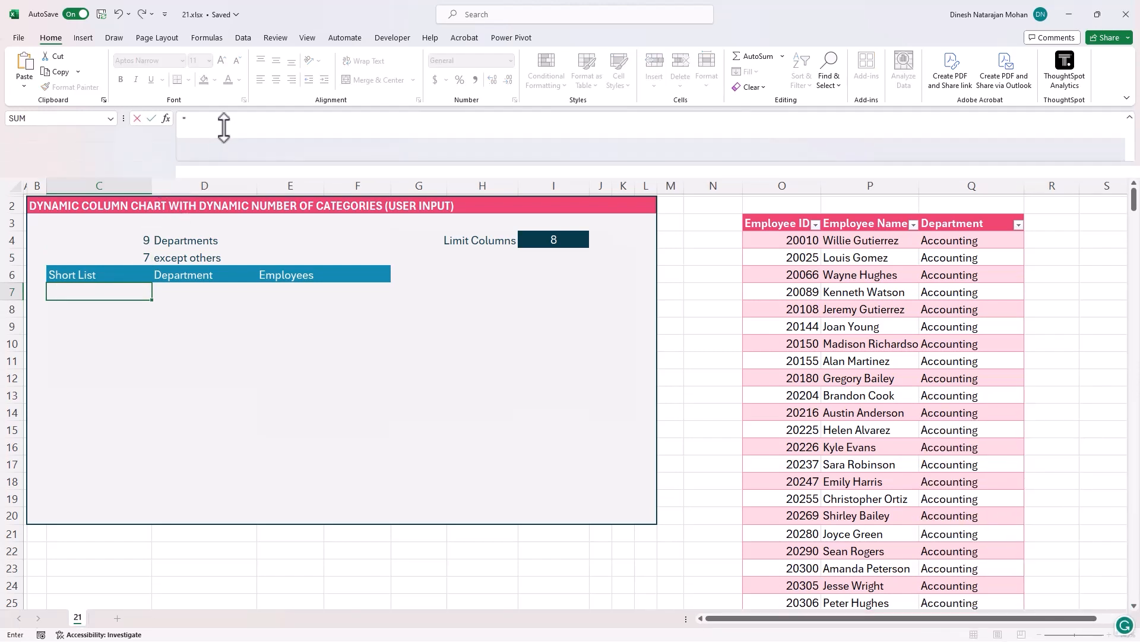
type("LET(")
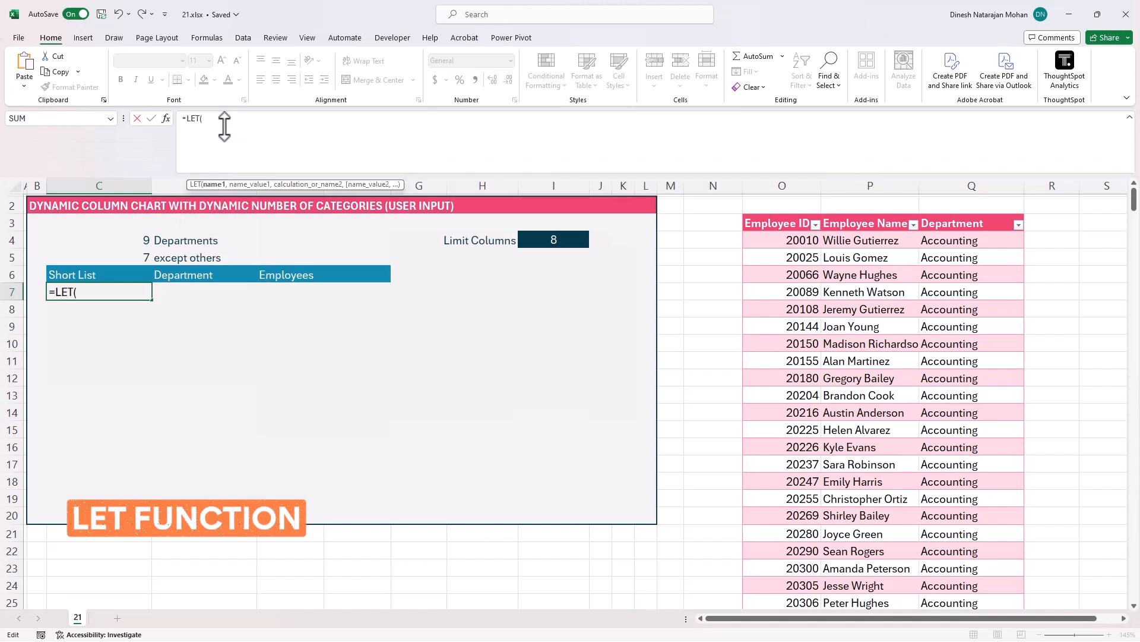
key("alt+Return")
type("Departments, ")
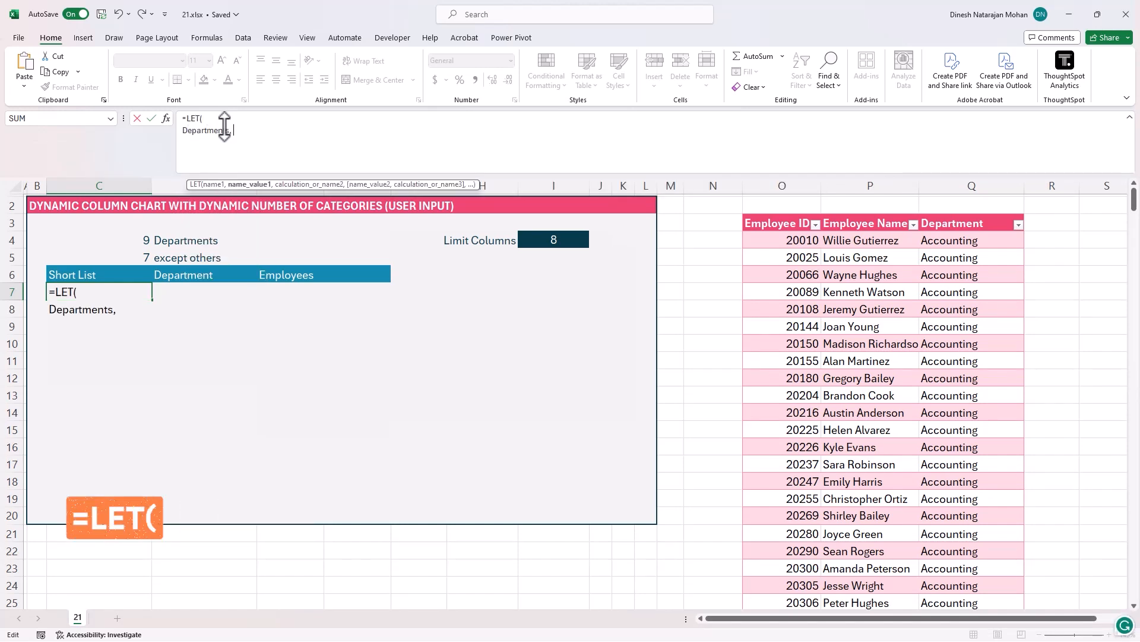
type("UNI")
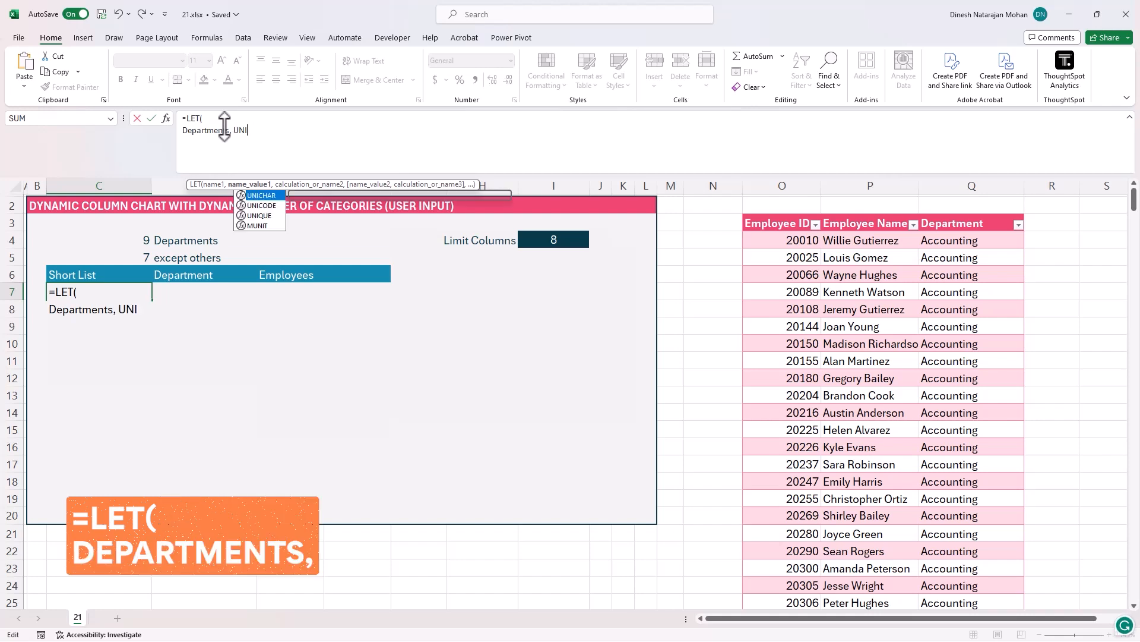
type("QUE(")
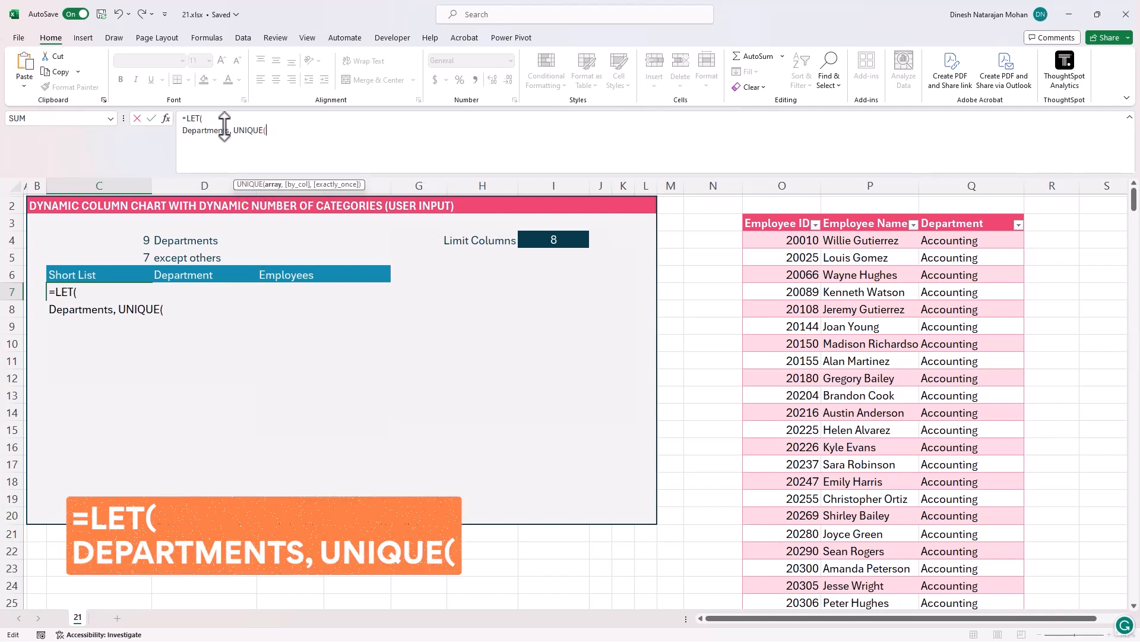
type("Data[De")
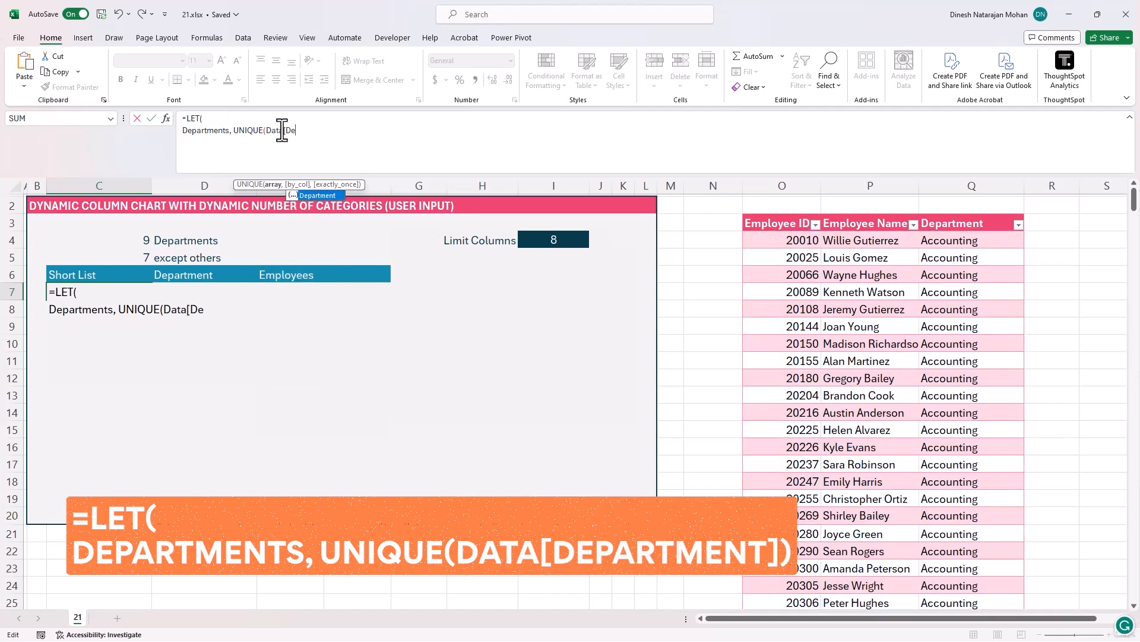
key("Tab")
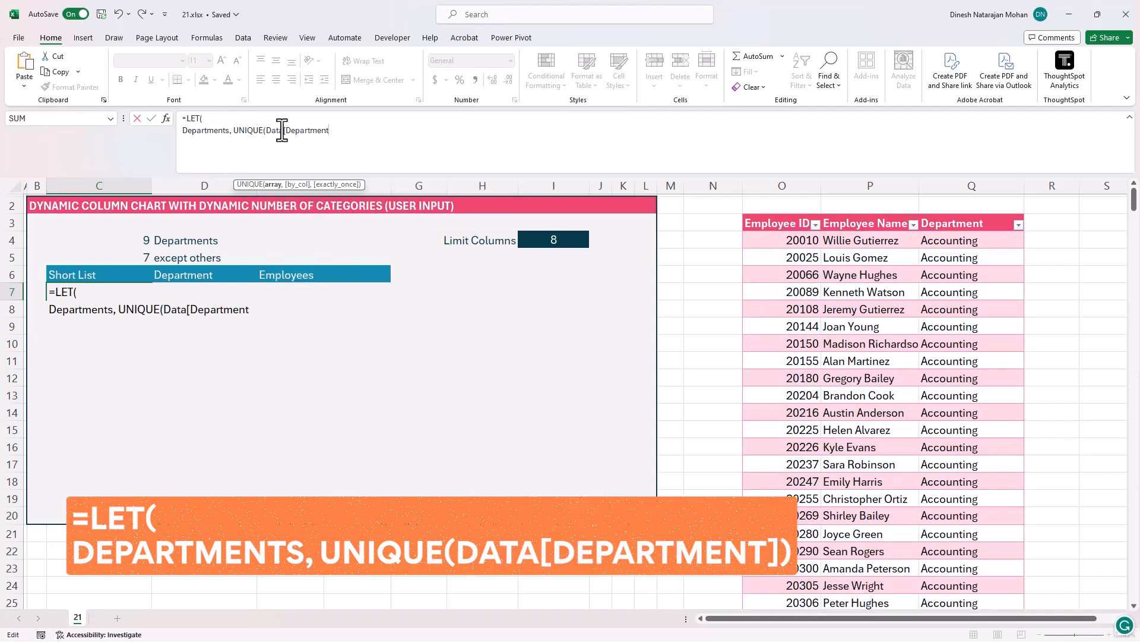
type("])")
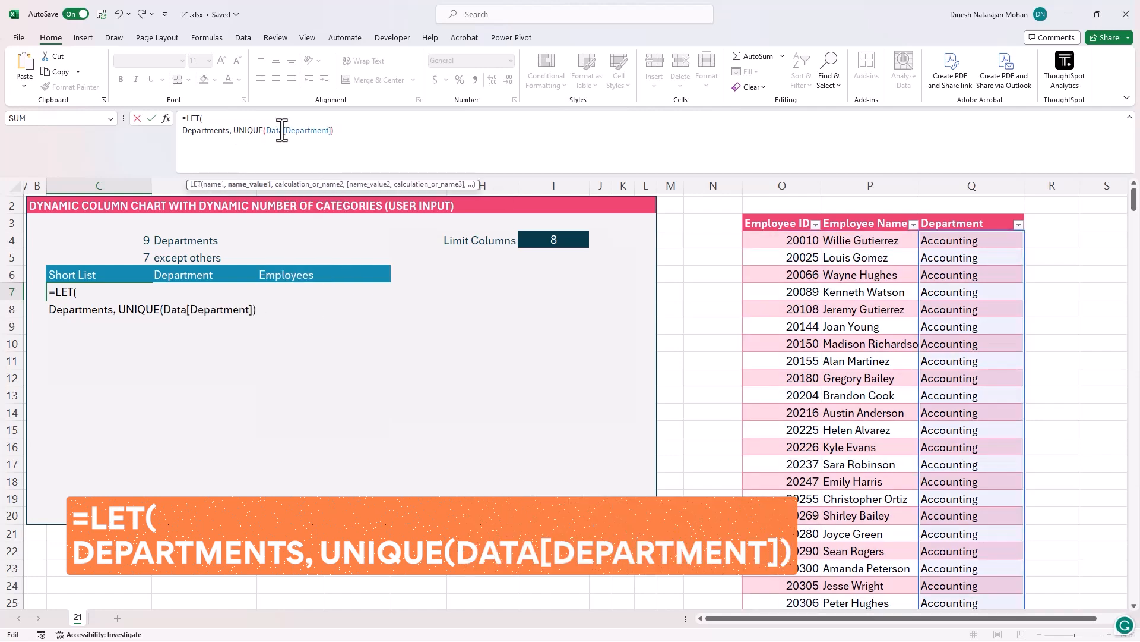
type(",")
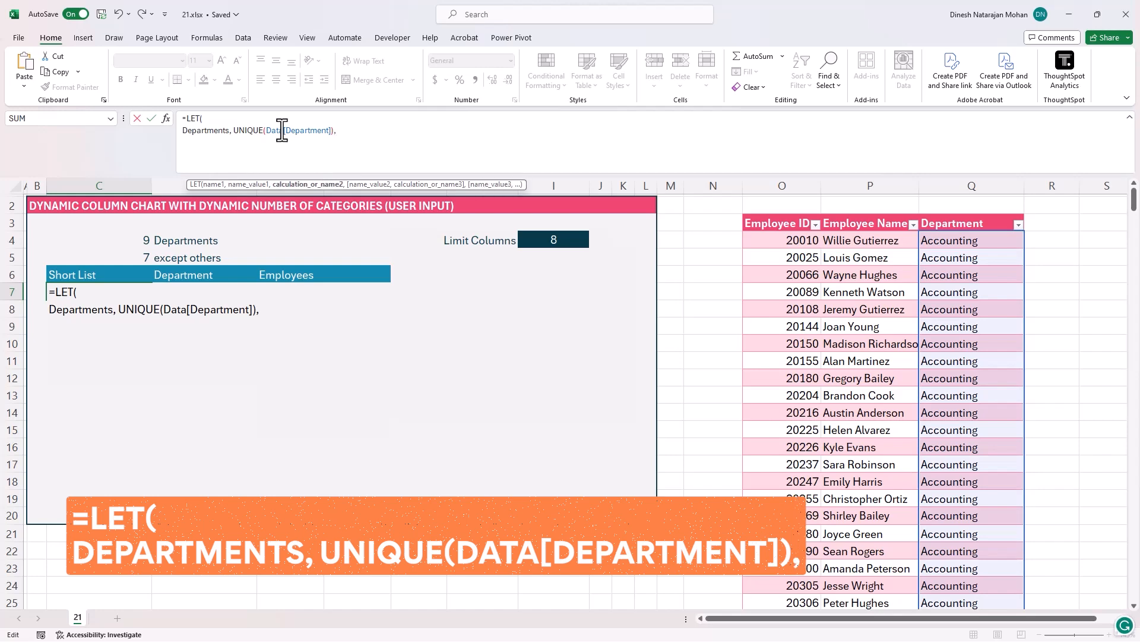
- Add a Counts variable to the LET formula defined as COUNTIF(Data[Department],Departments)
key("alt+Return")
type("Coun")
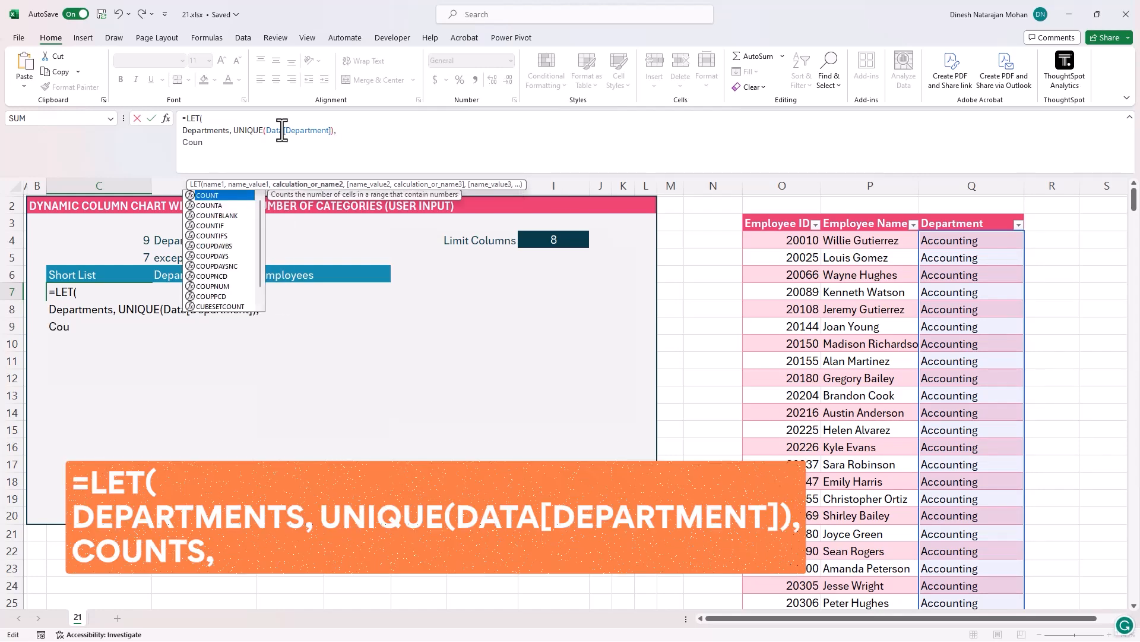
type("ts, COUNTI")
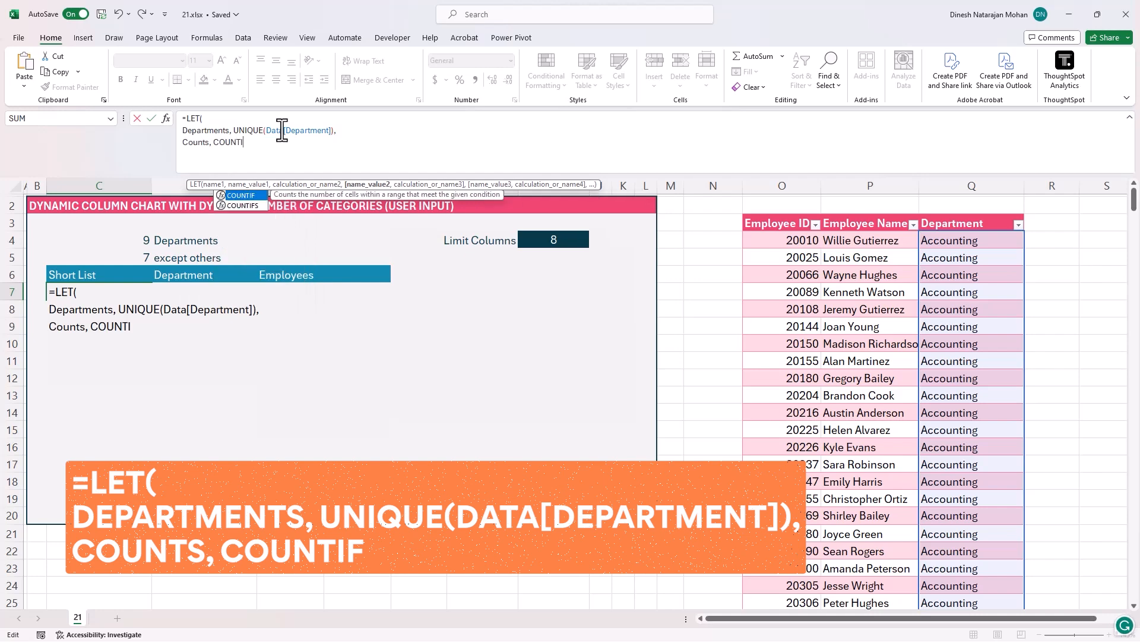
type("F(Data")
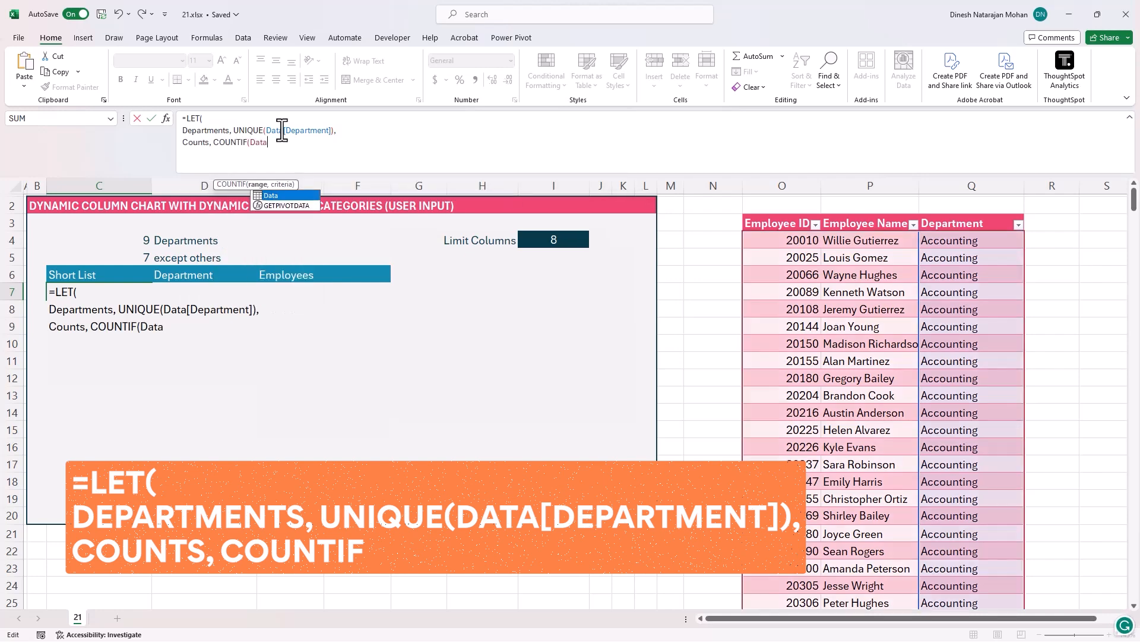
type("[Department")
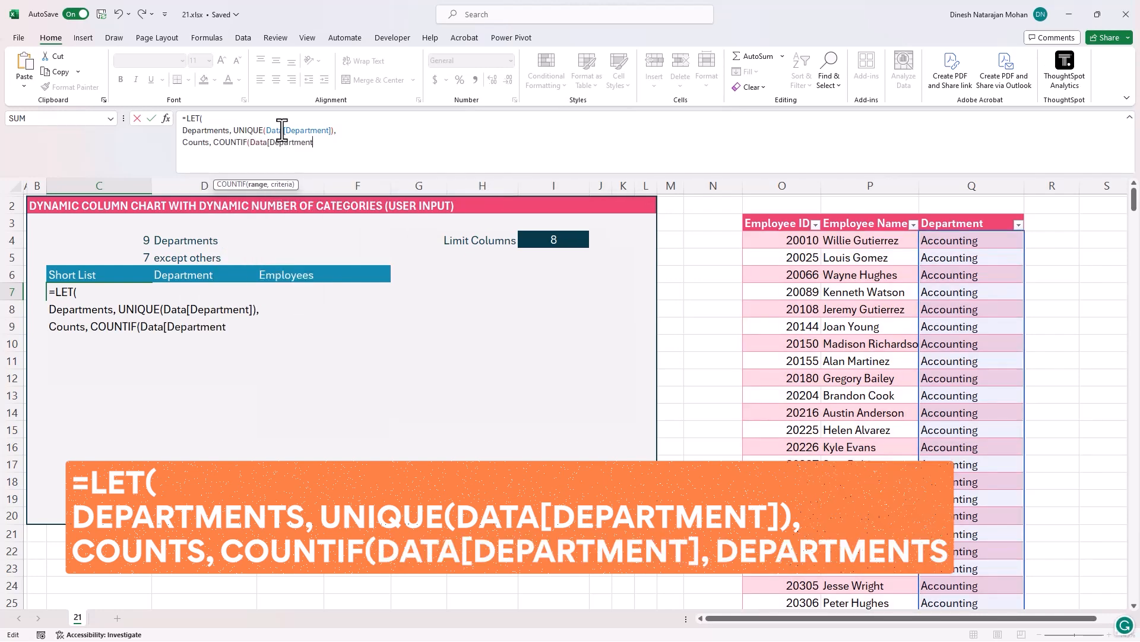
type("],Departments")
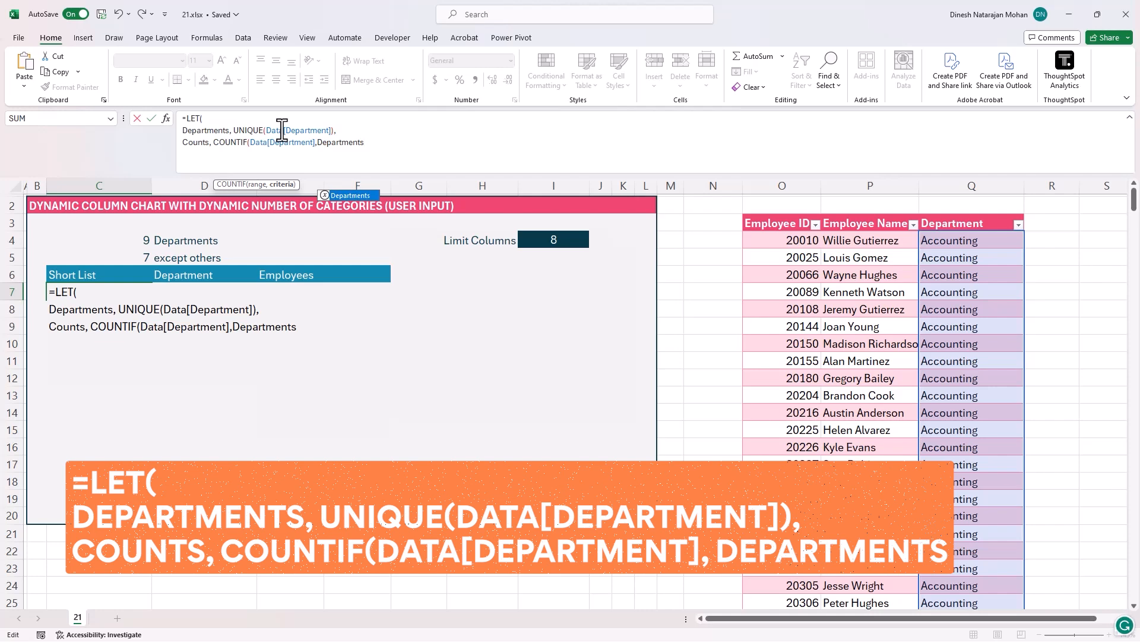
type(")")
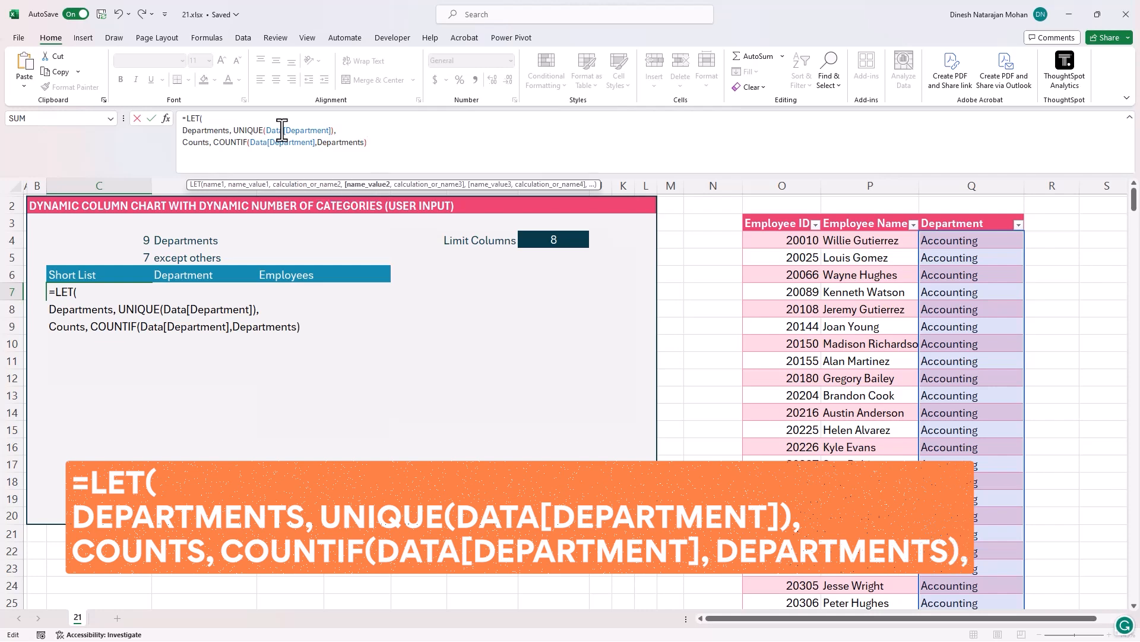
type(",")
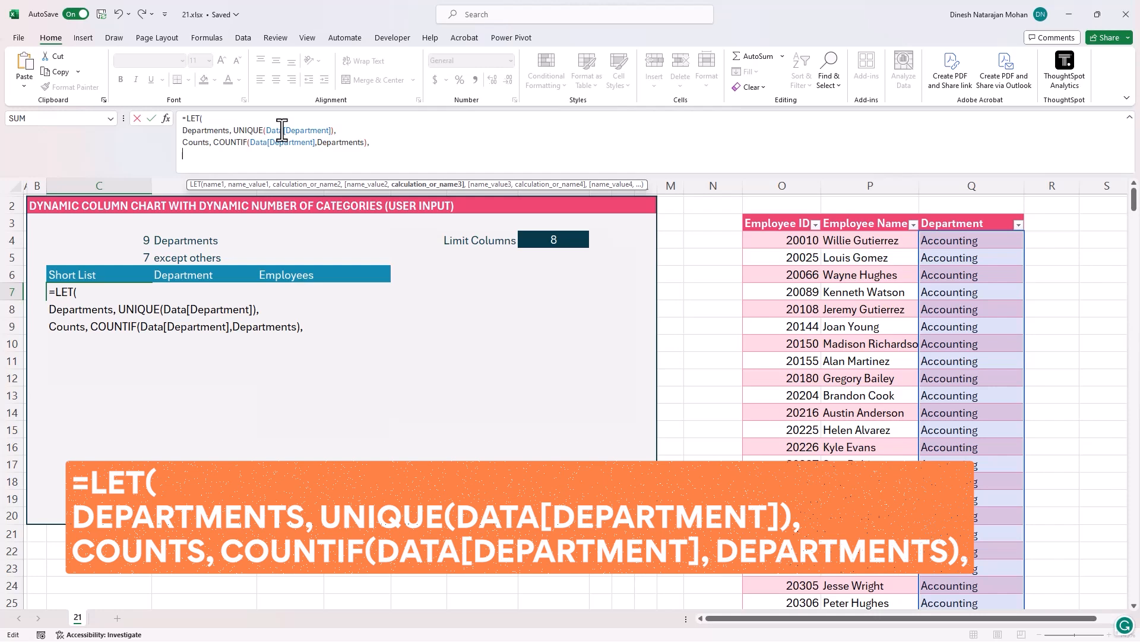
- Finish the LET formula with SORTBY(Departments,Counts,-1) and enter it to list departments by descending count
type("SORBY")
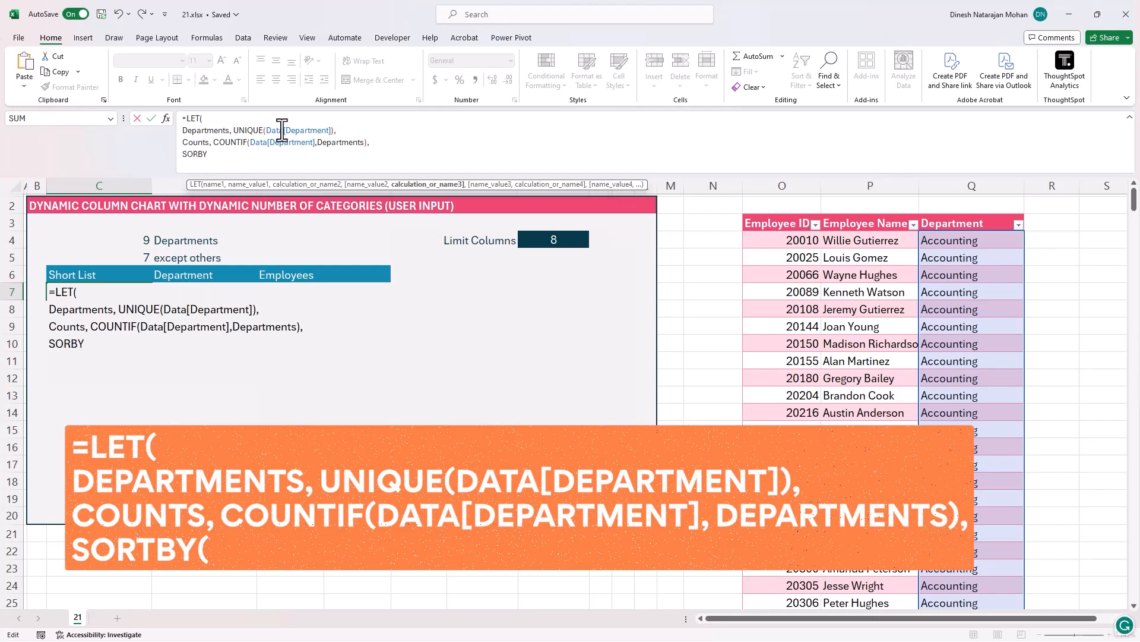
key("BackSpace")
key("BackSpace")
type("TBY(")
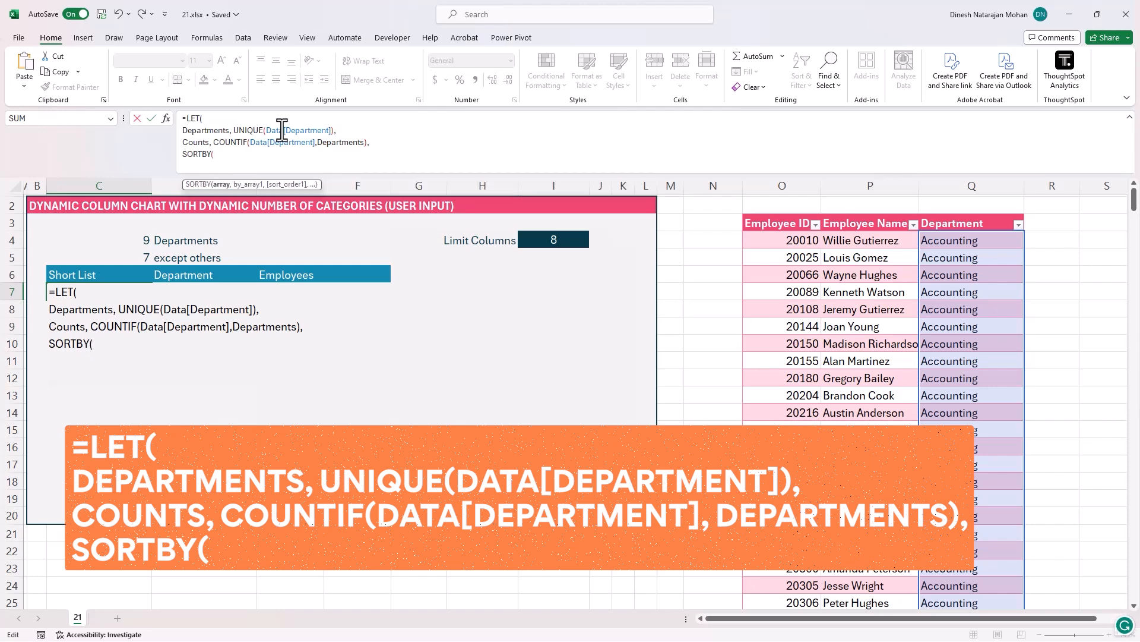
type("Depa")
key("Tab")
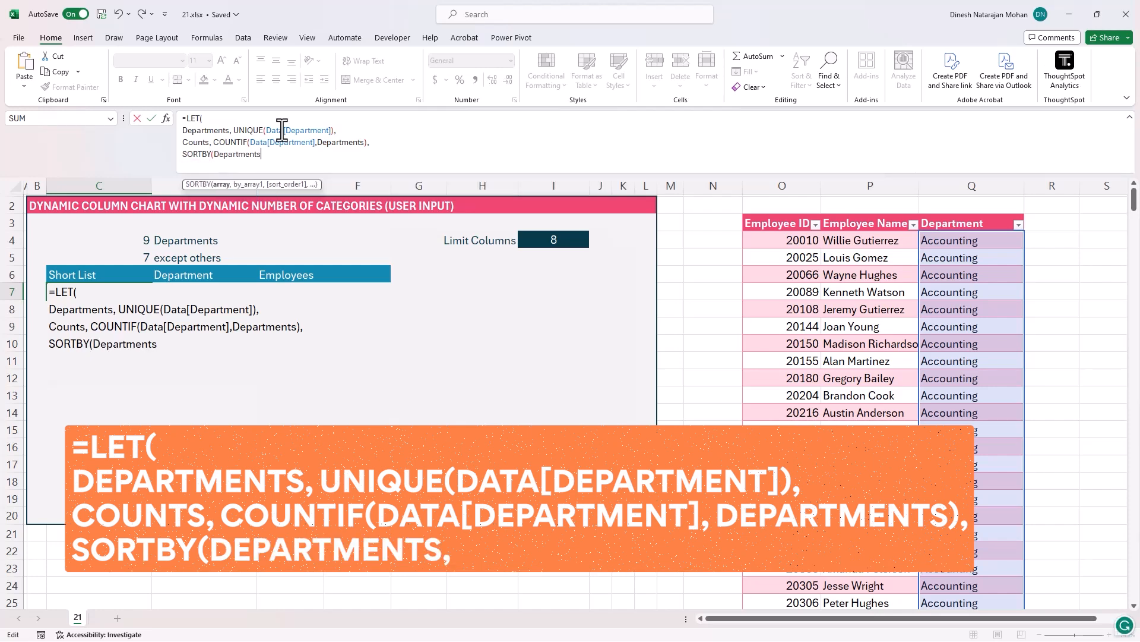
type(",Count")
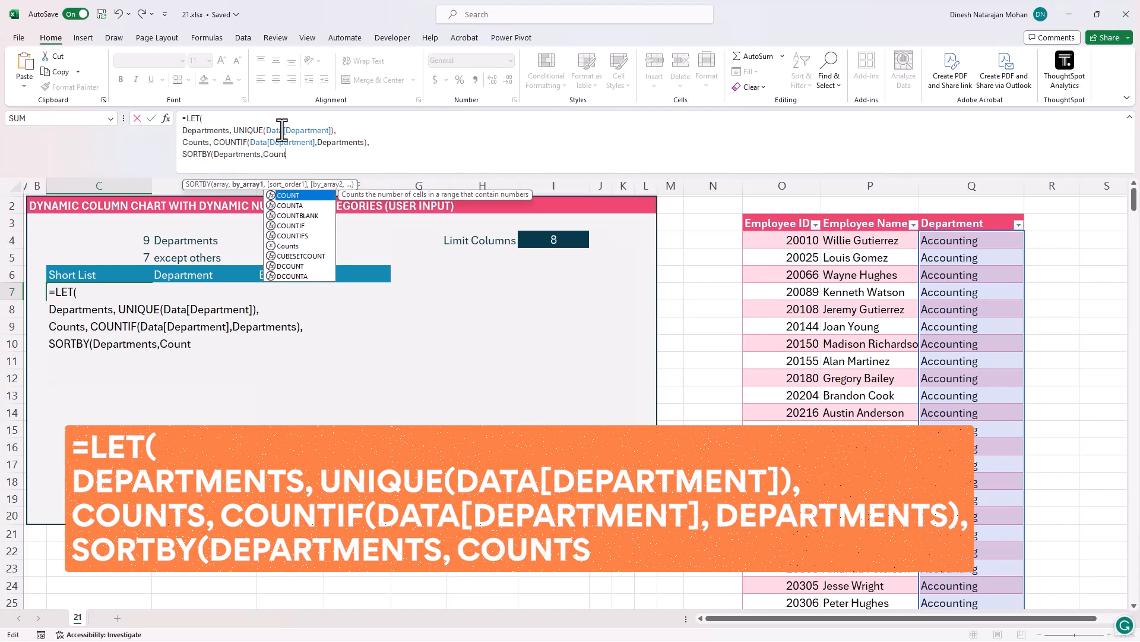
type("s,")
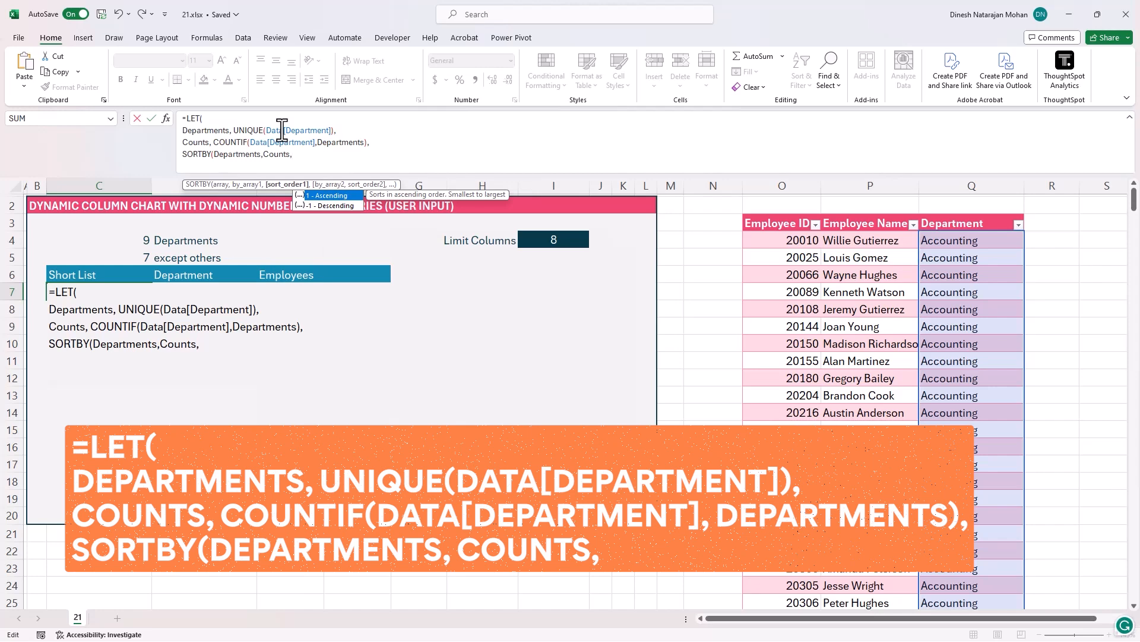
type("-1)")
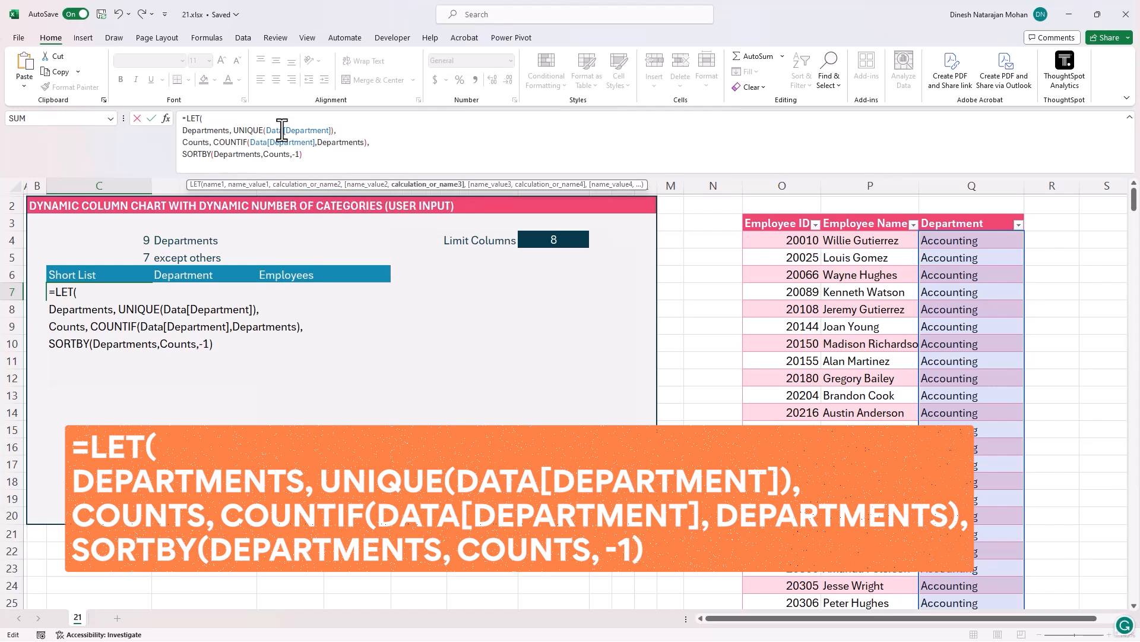
key("alt+Return")
type(")")
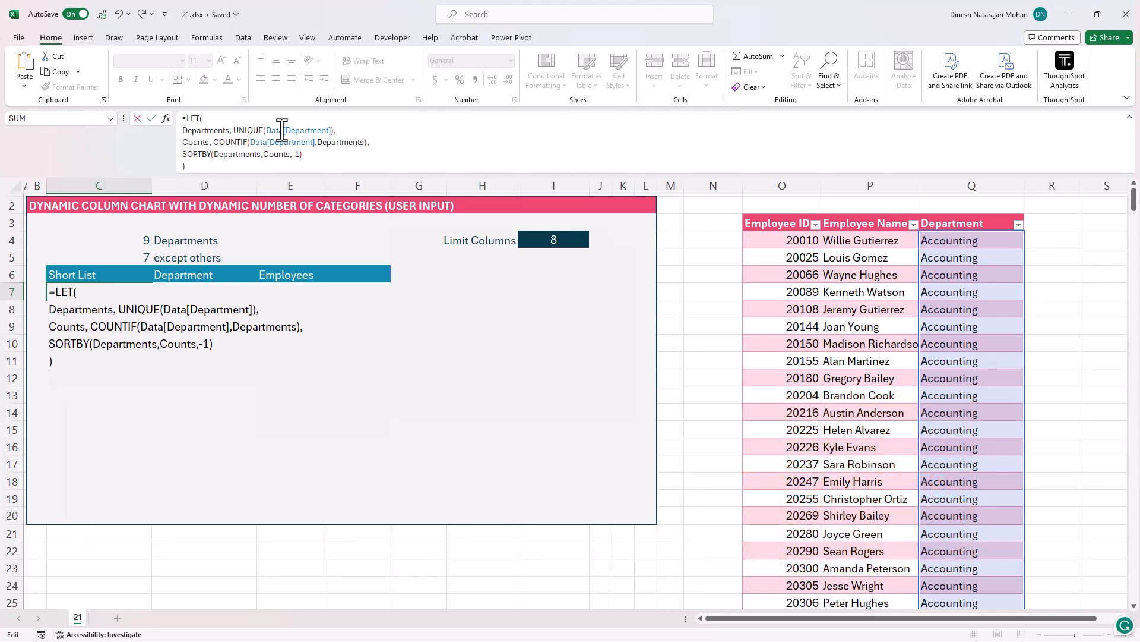
key("Return")
- Examine the spilled department list alongside the Limit Columns value and the capped count in C5
left_click_drag(89, 292, 115, 426)
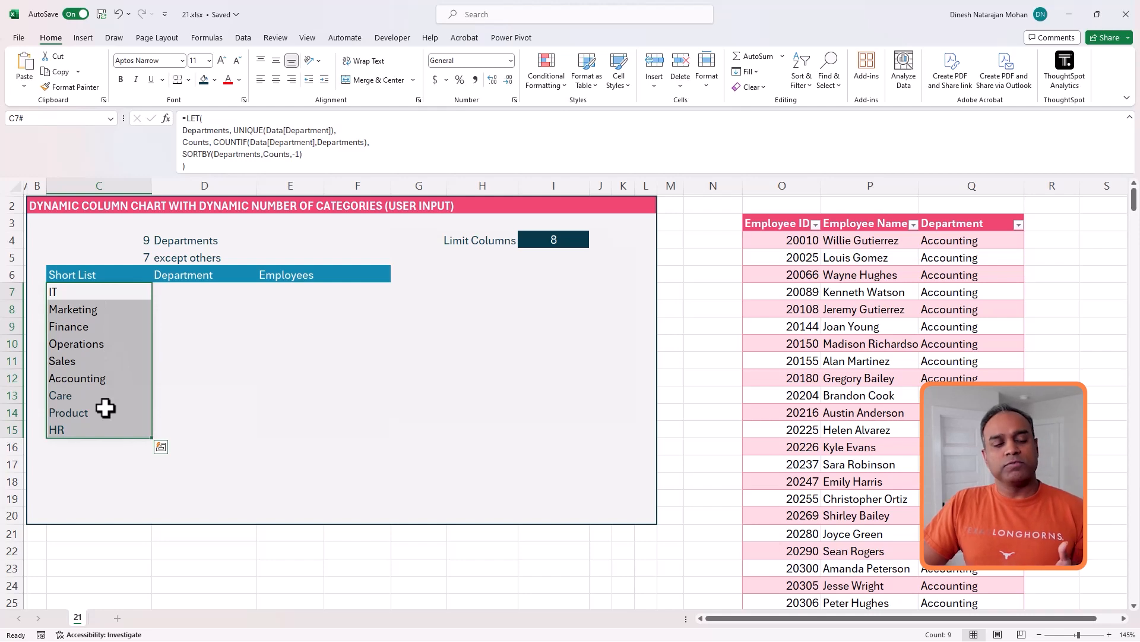
left_click(94, 296)
left_click(92, 429)
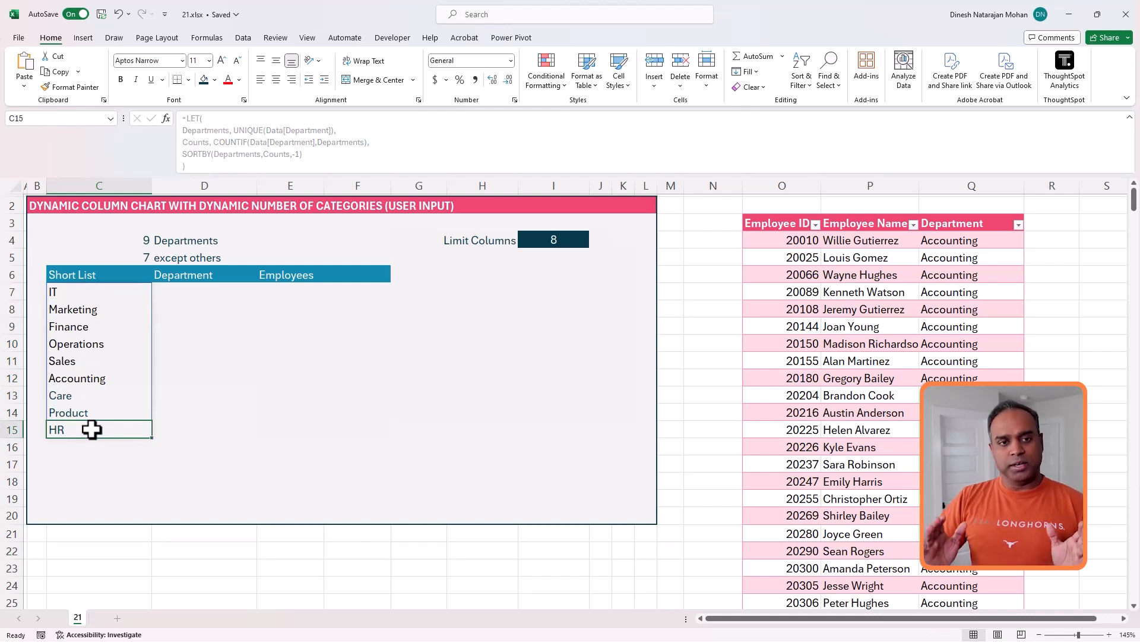
left_click(543, 241)
left_click(96, 291)
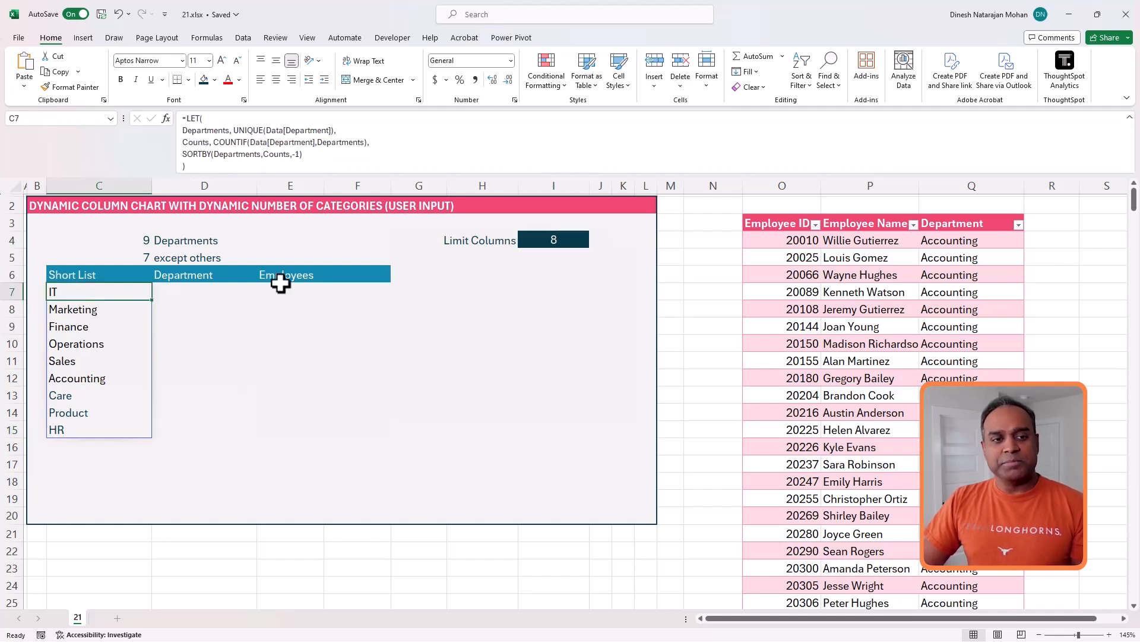
left_click(564, 242)
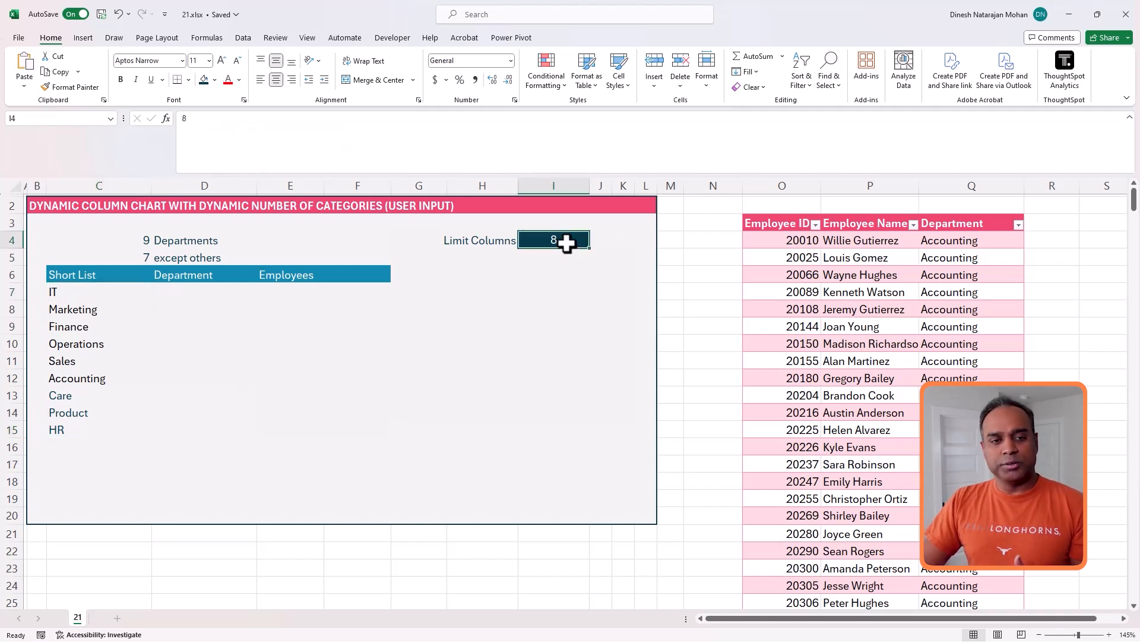
left_click(142, 256)
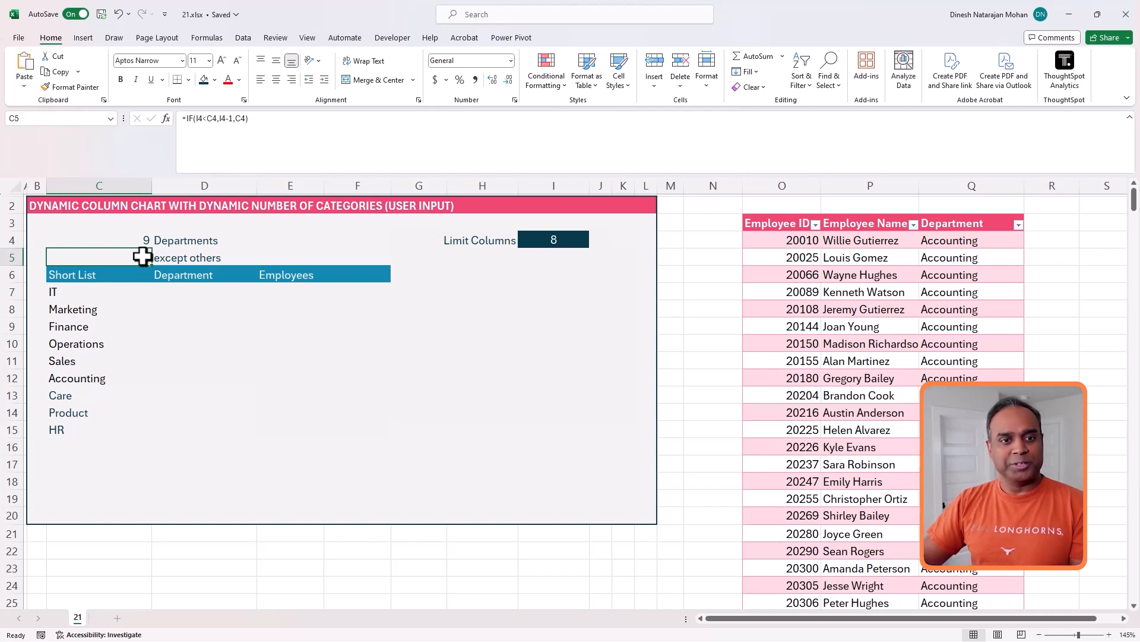
left_click(110, 294)
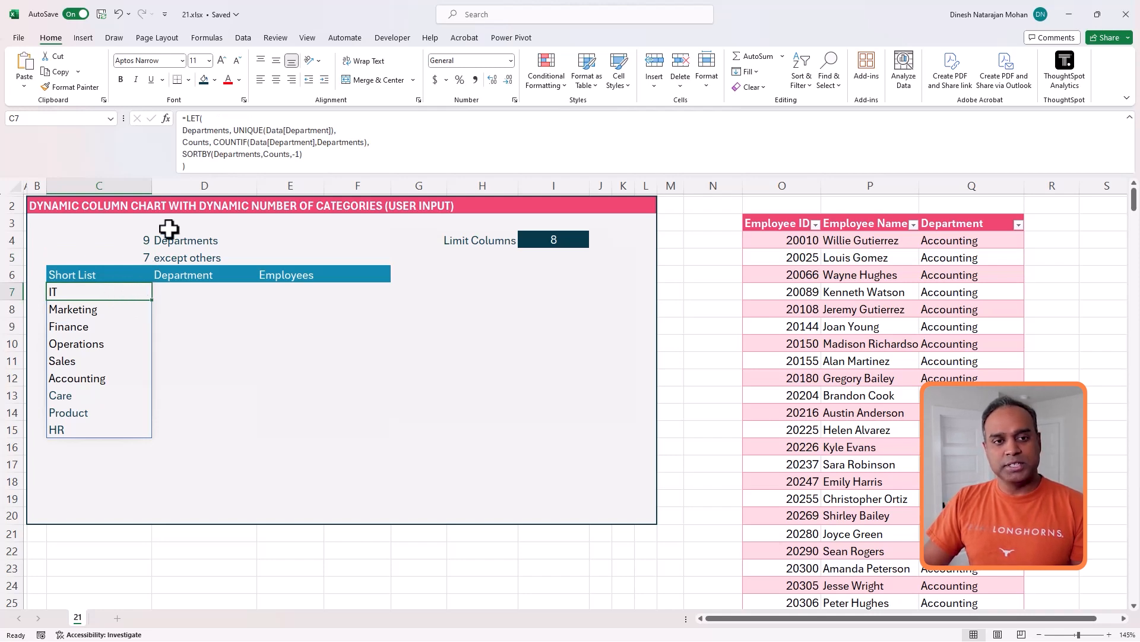
- Wrap the C7 LET formula in CHOOSEROWS with SEQUENCE(C5) so only the top departments spill
left_click(188, 118)
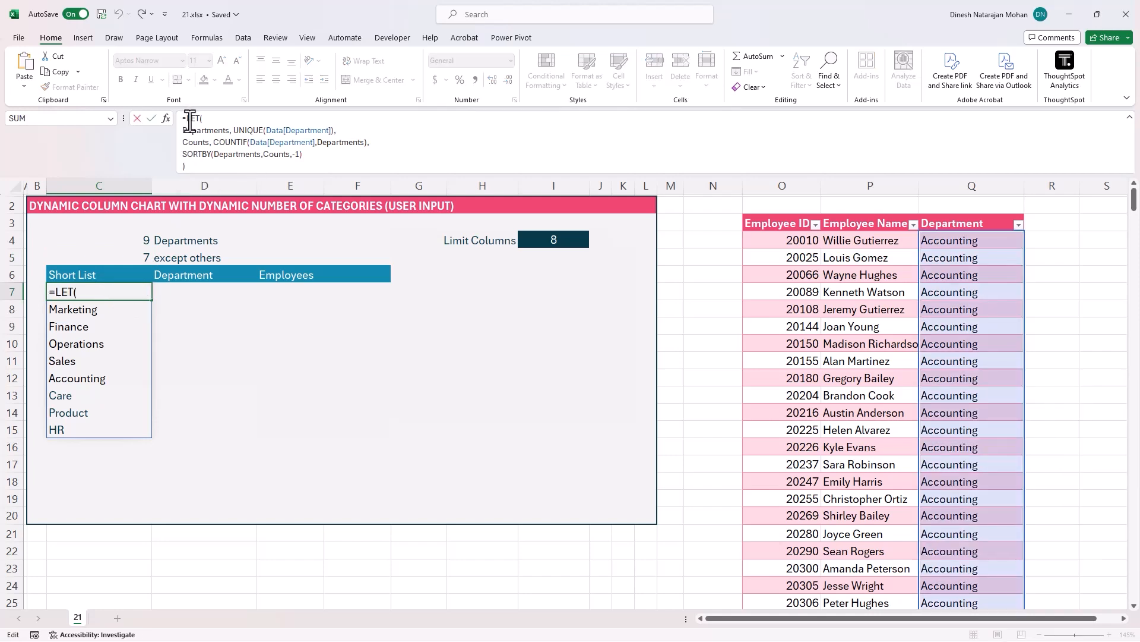
type("CHOOSEROW")
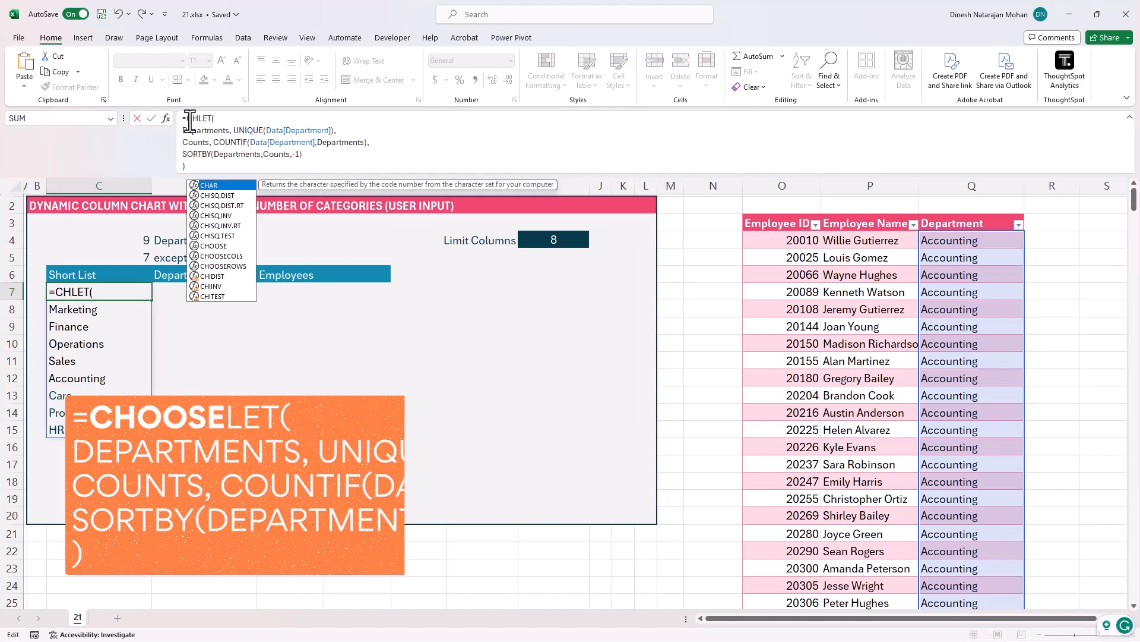
type("S(")
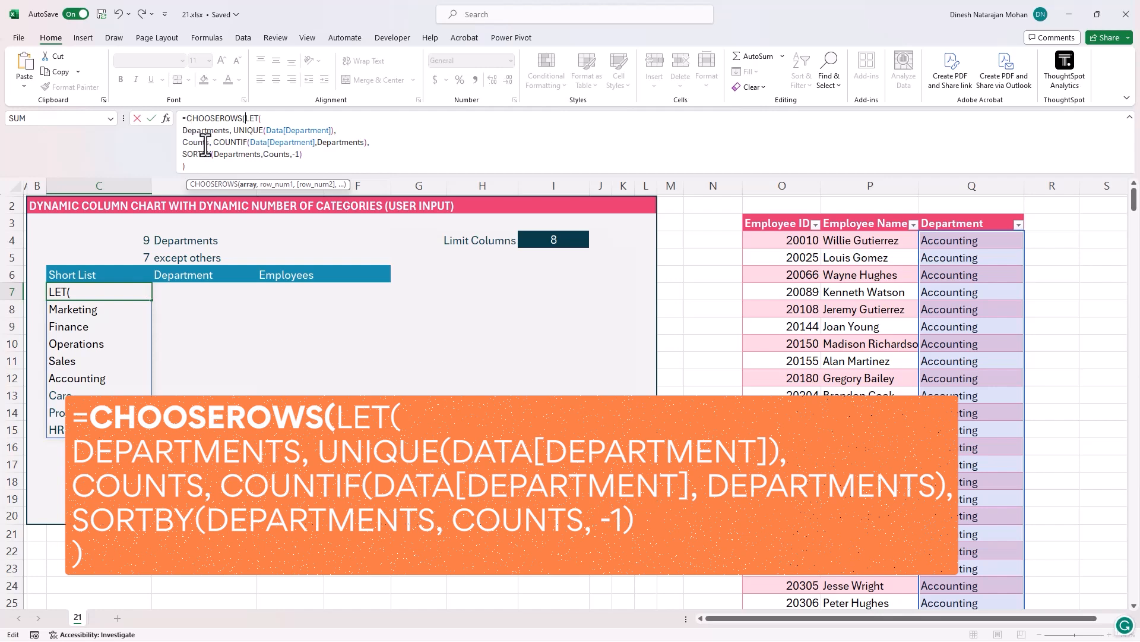
left_click(207, 166)
type(",")
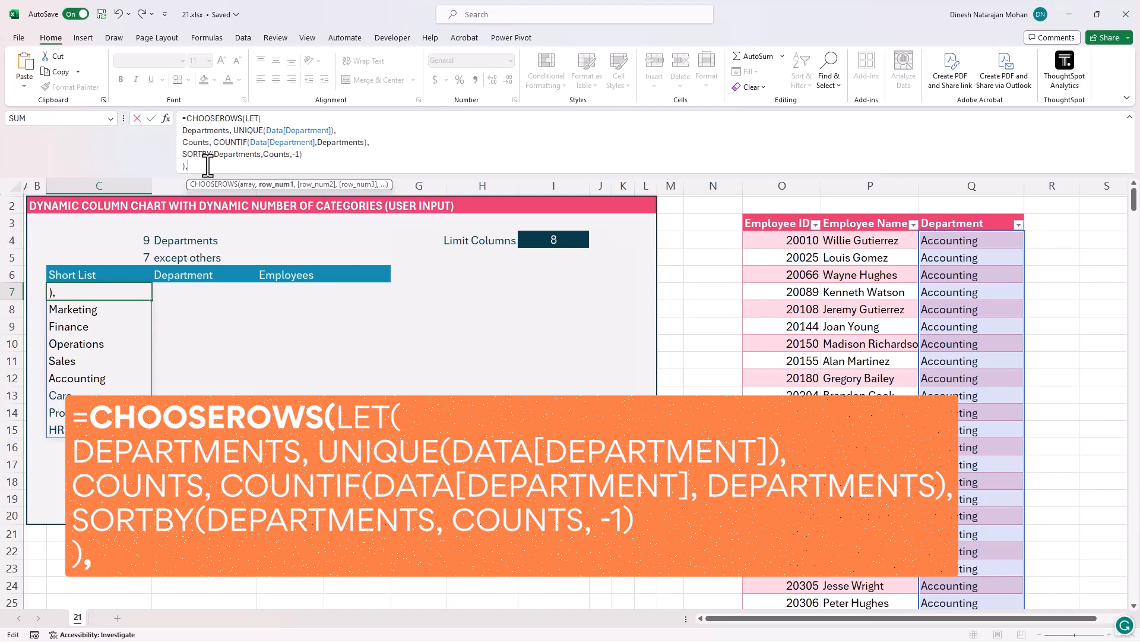
type("SEQUENC")
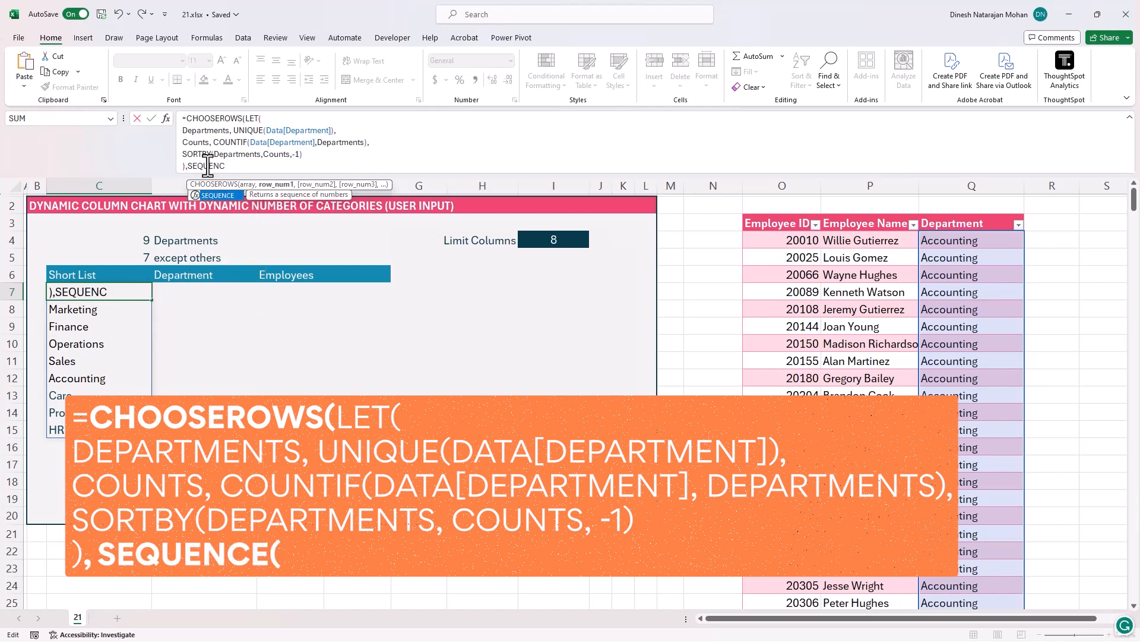
type("E(")
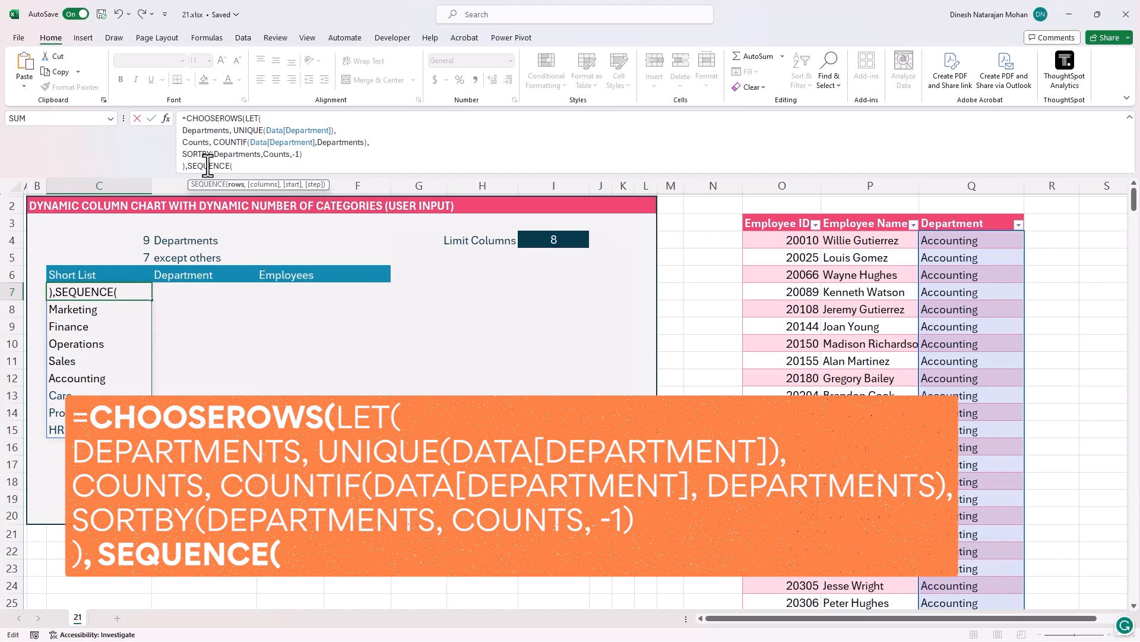
left_click(140, 257)
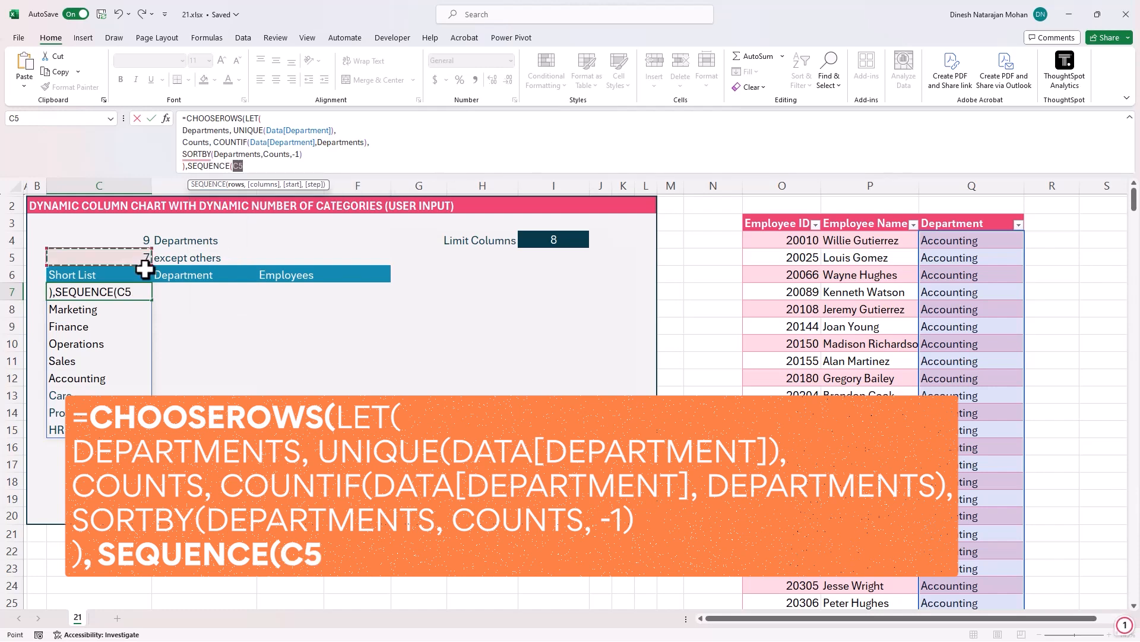
type("))")
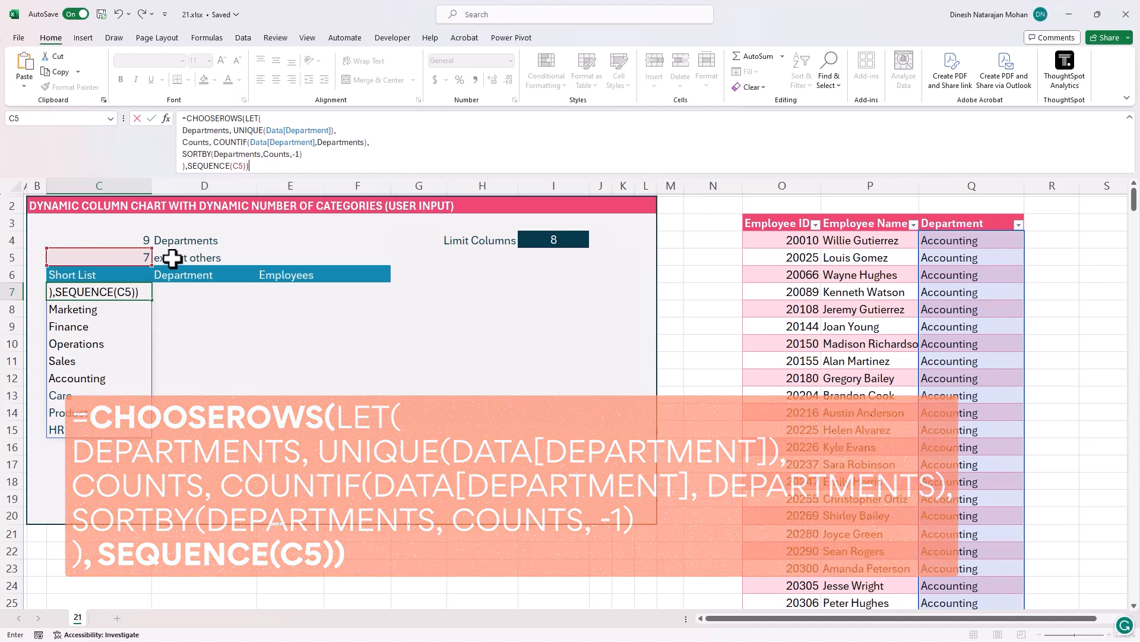
key("ctrl+Return")
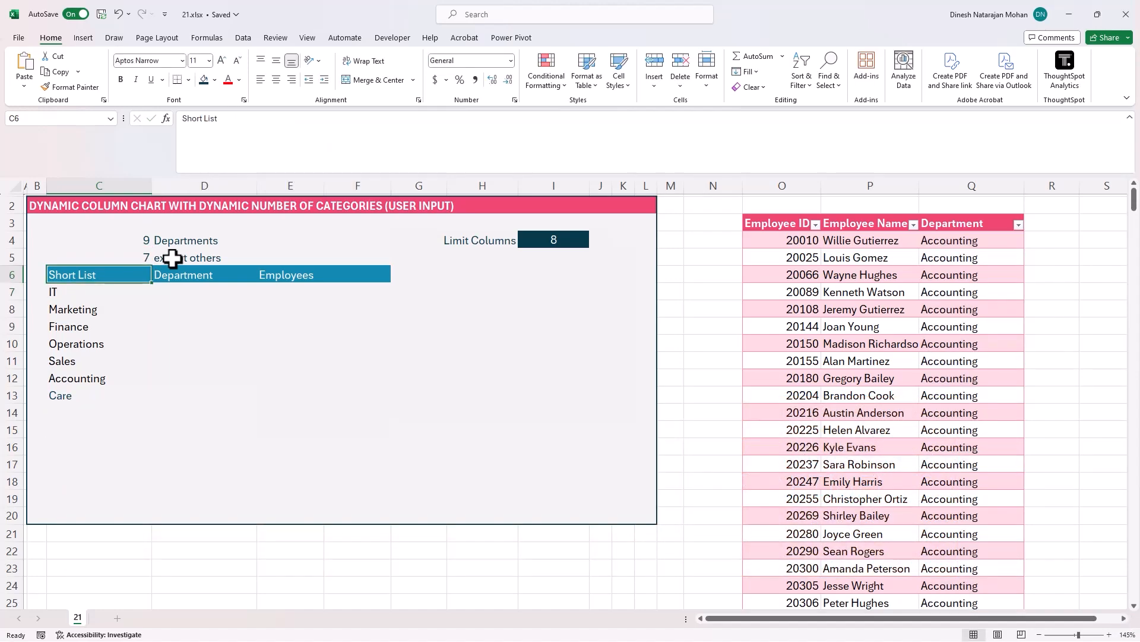
- Test the short list by setting Limit Columns to 9 and then 6, and inspect the C5 formula
key("ctrl+shift+Down")
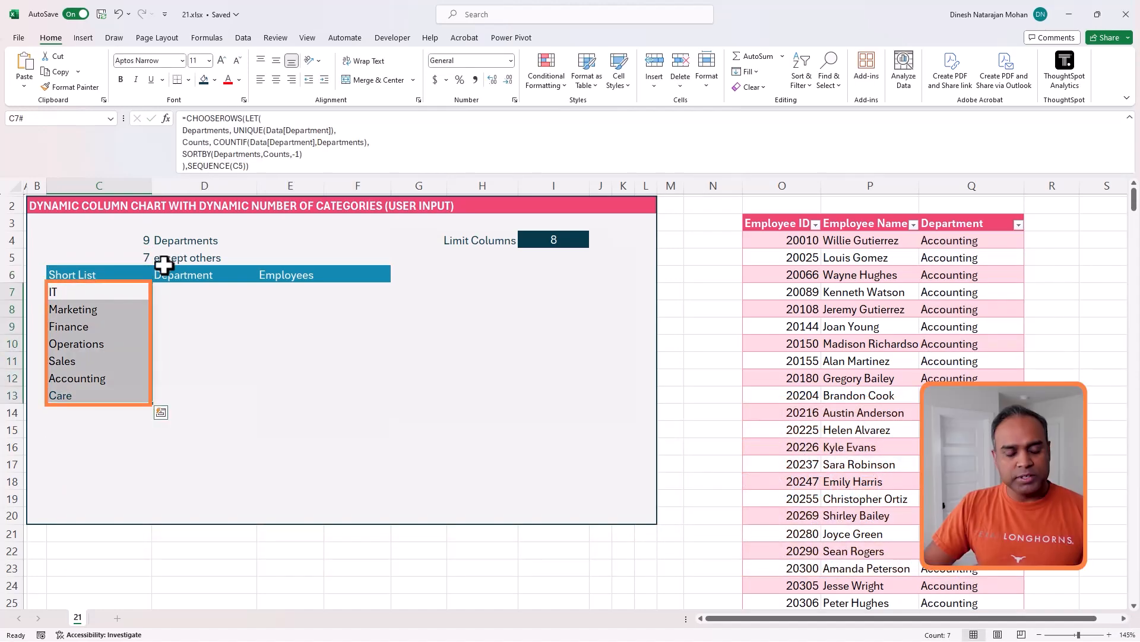
left_click(541, 242)
type("9")
key("Return")
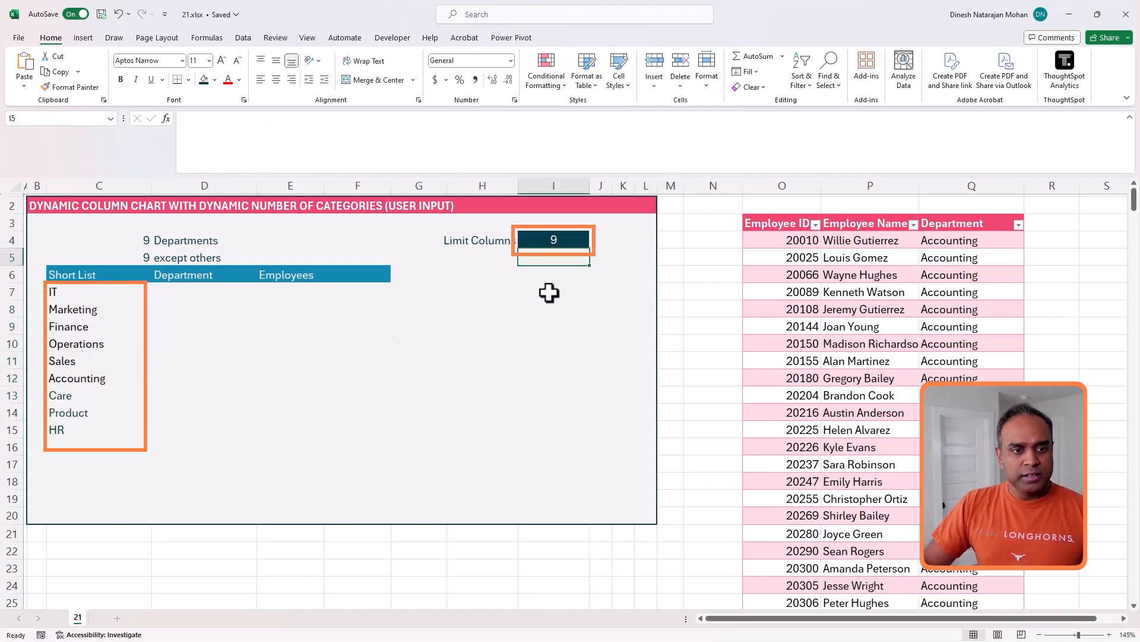
left_click(578, 237)
type("6")
key("Return")
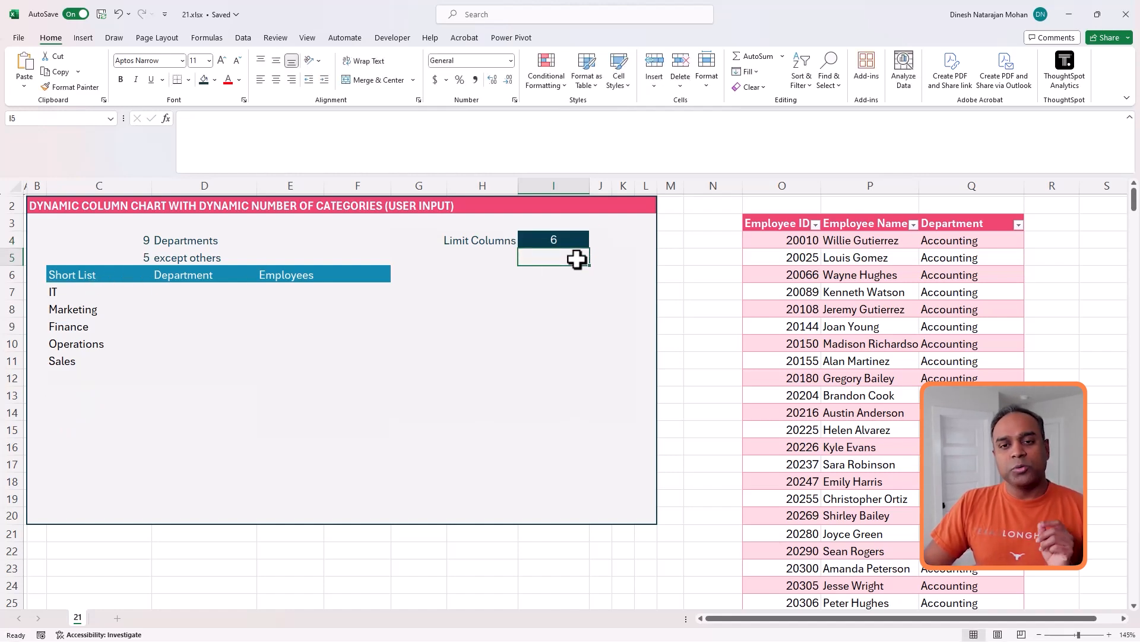
left_click(149, 257)
left_click_drag(248, 118, 178, 118)
key("Escape")
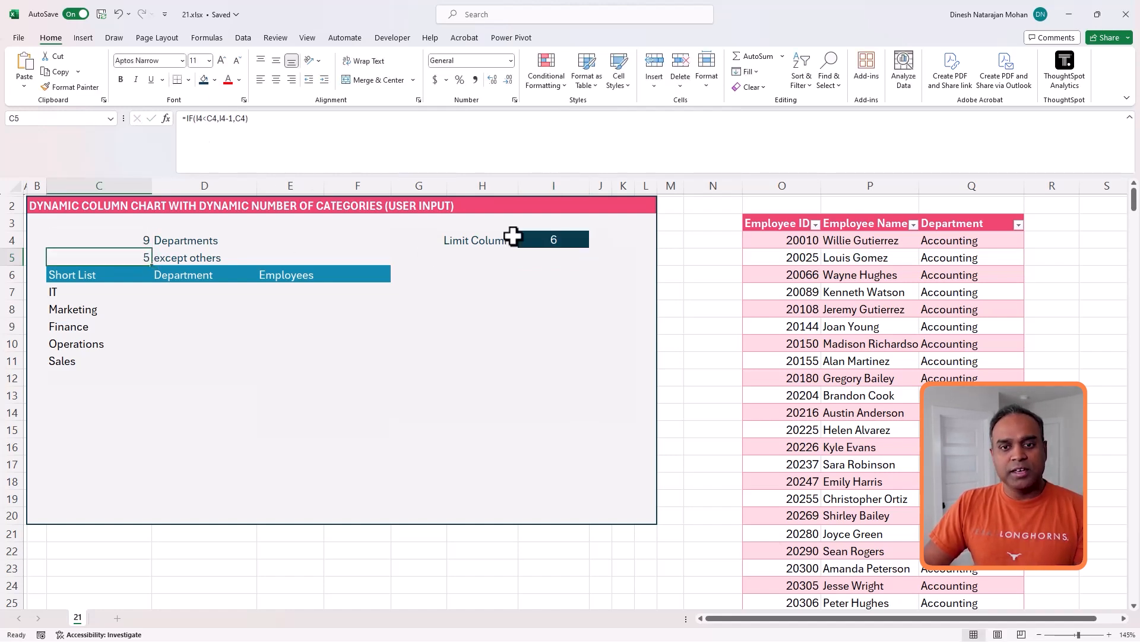
- Set Limit Columns to 10 and then back to 8
left_click(544, 241)
type("10")
key("Return")
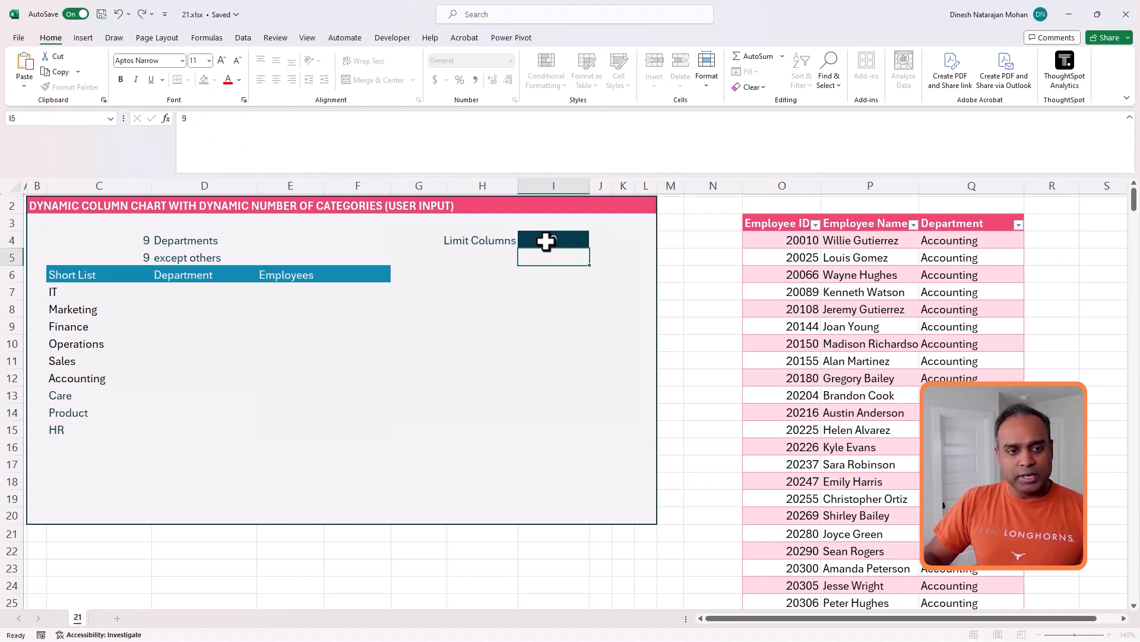
left_click(545, 241)
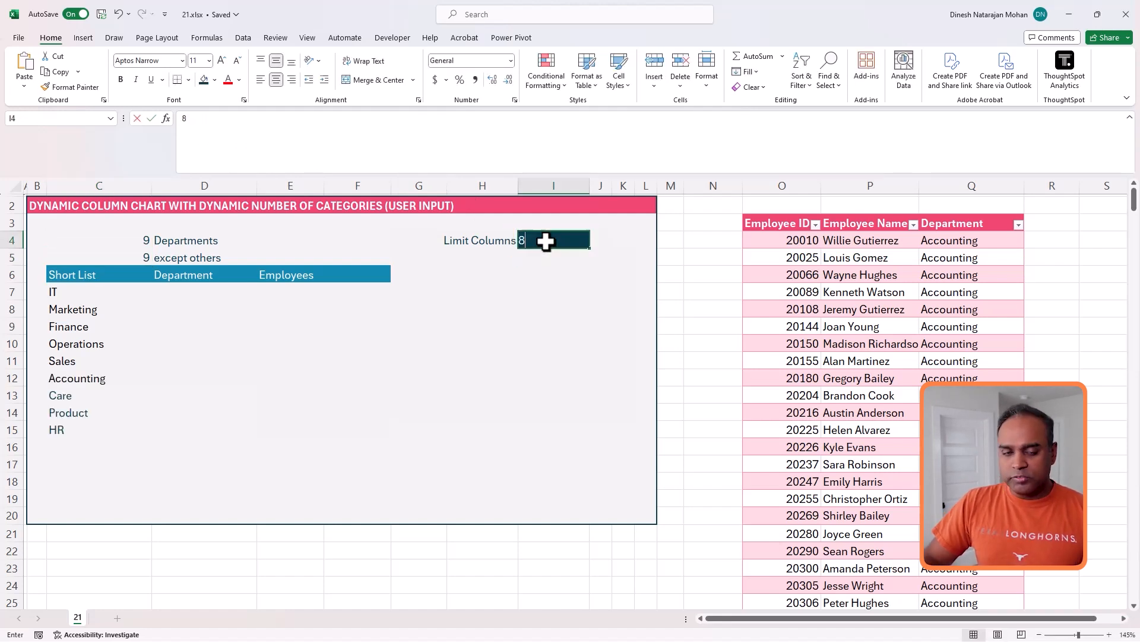
type("8")
key("Return")
left_click_drag(100, 295, 96, 390)
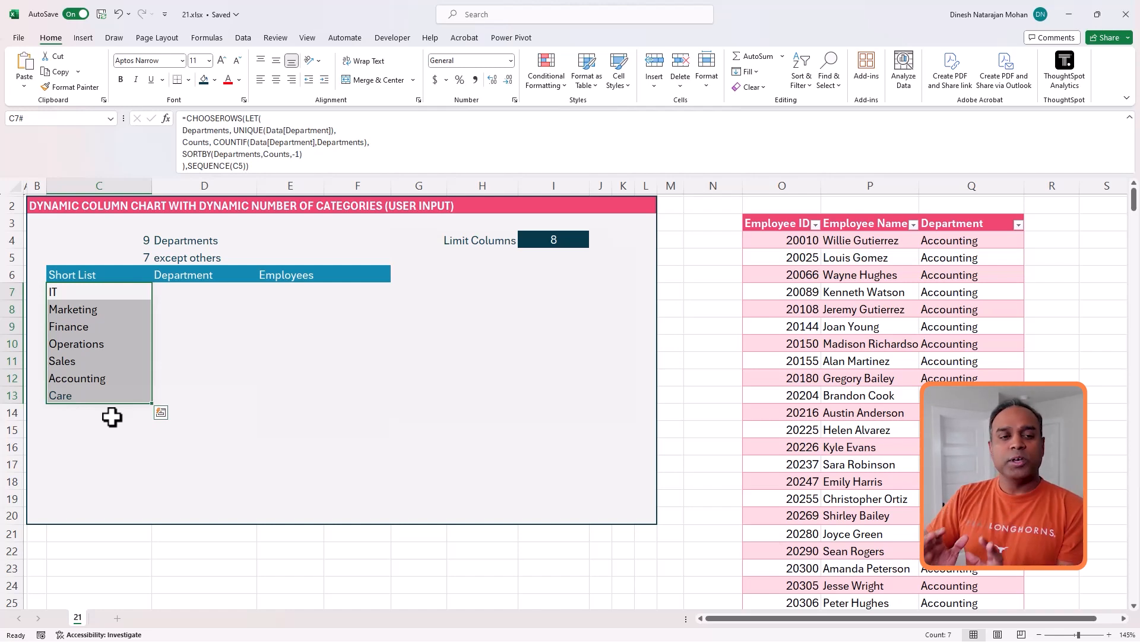
left_click(172, 295)
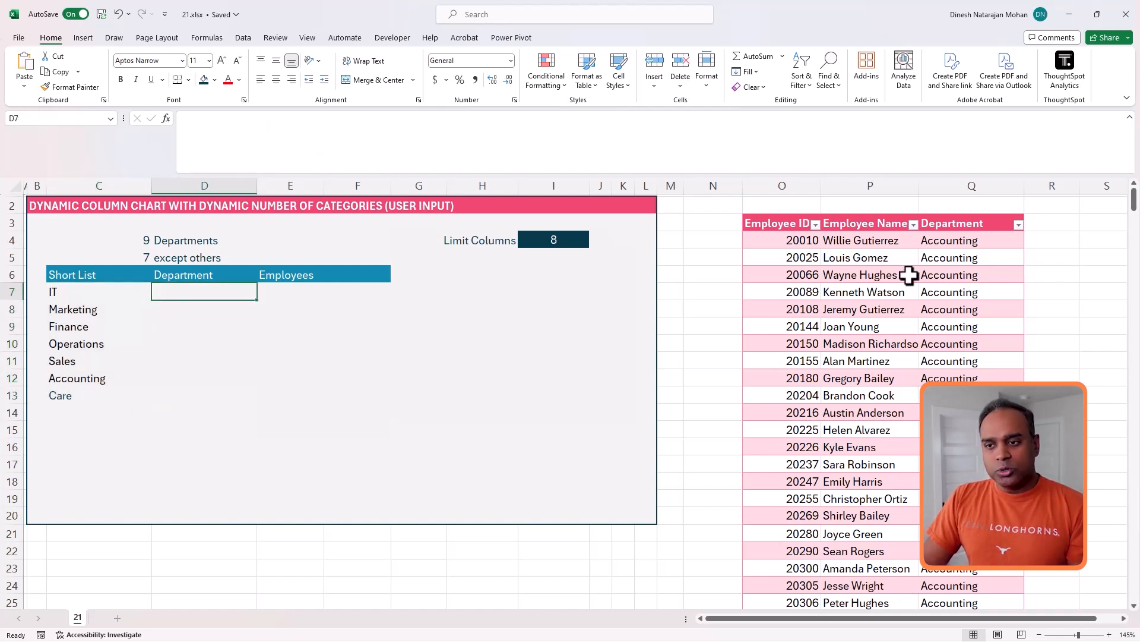
left_click(947, 243)
left_click(1045, 244)
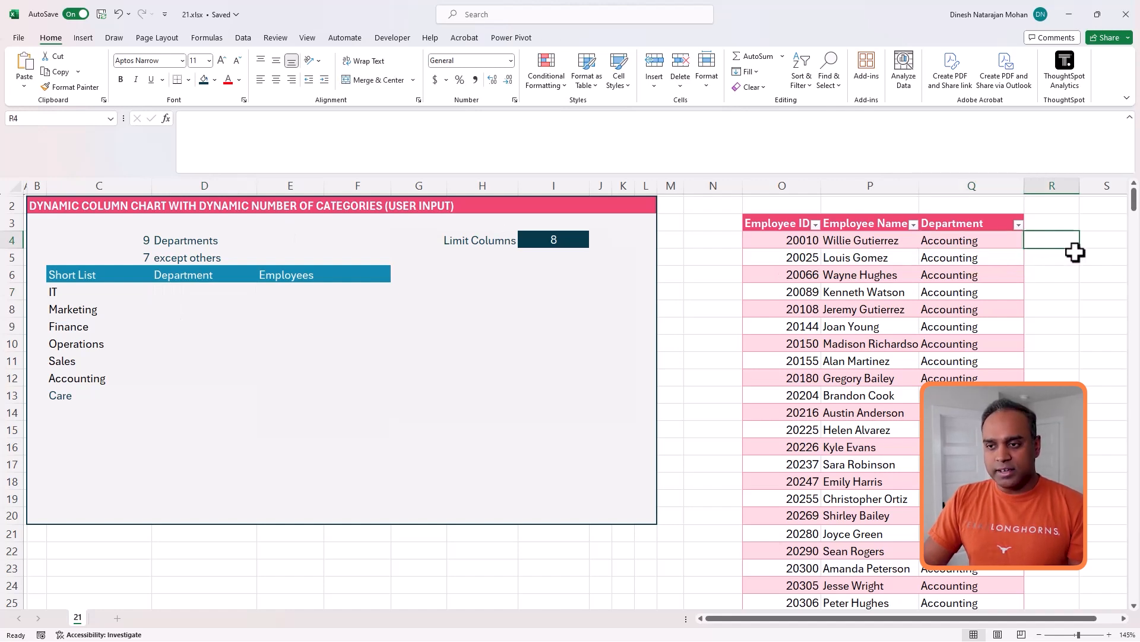
type("=MATCH(")
left_click(947, 240)
left_click(215, 119)
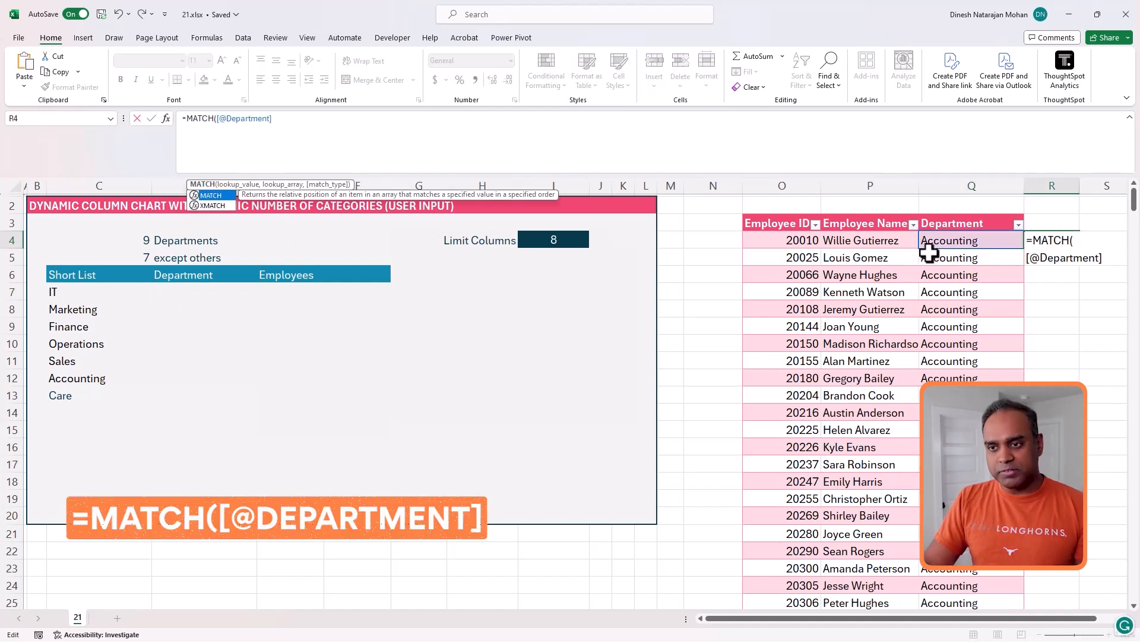
left_click(471, 130)
type(",")
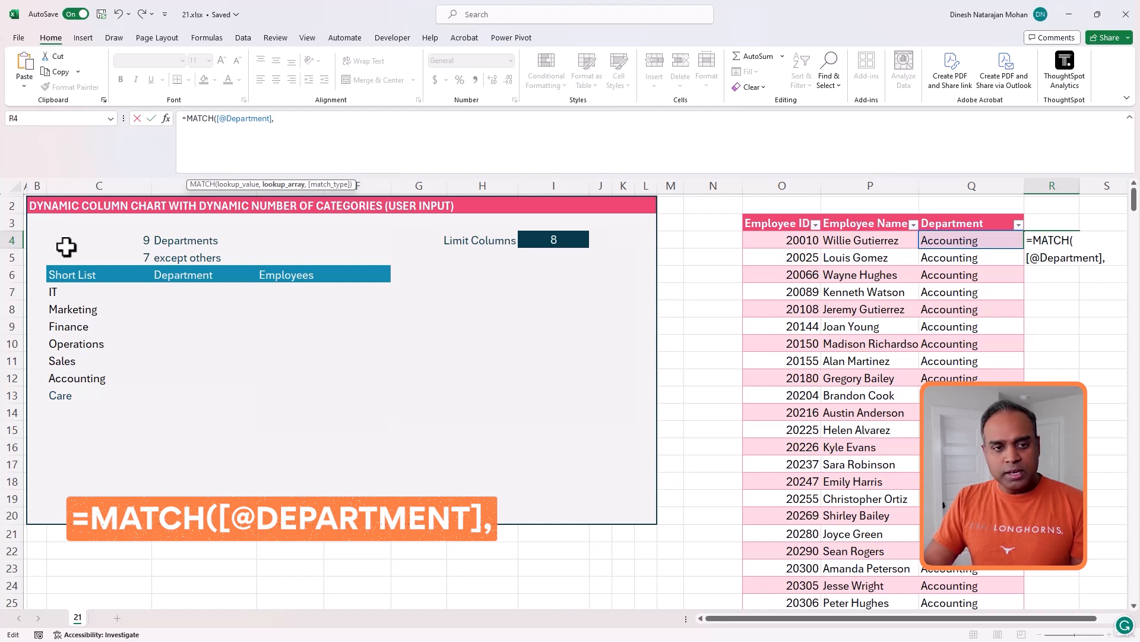
left_click(84, 292)
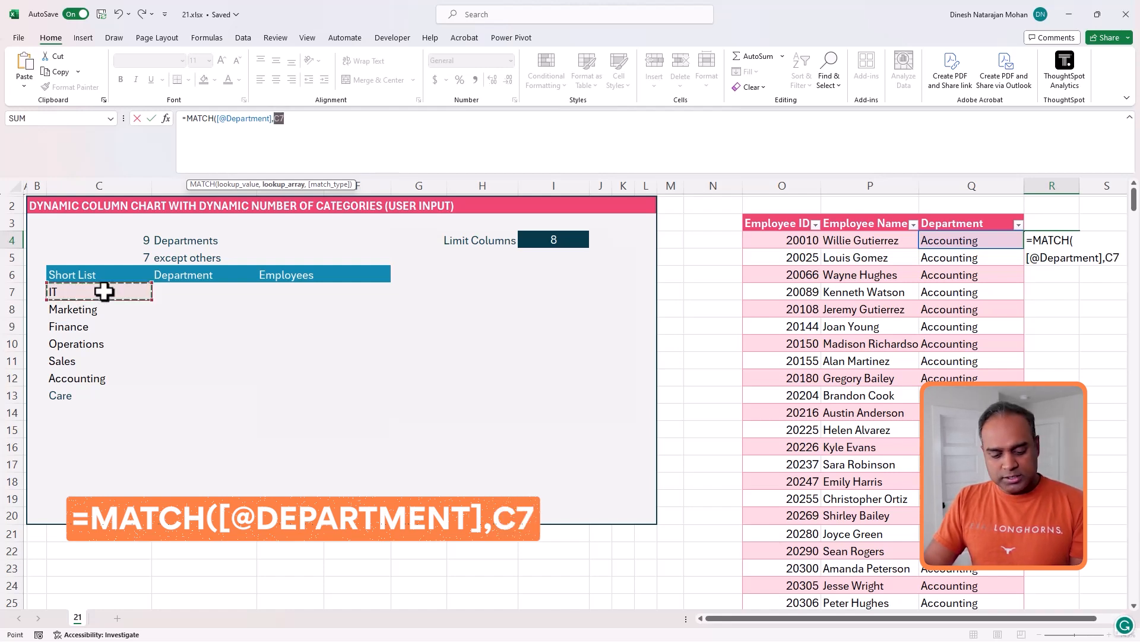
type("#,0)")
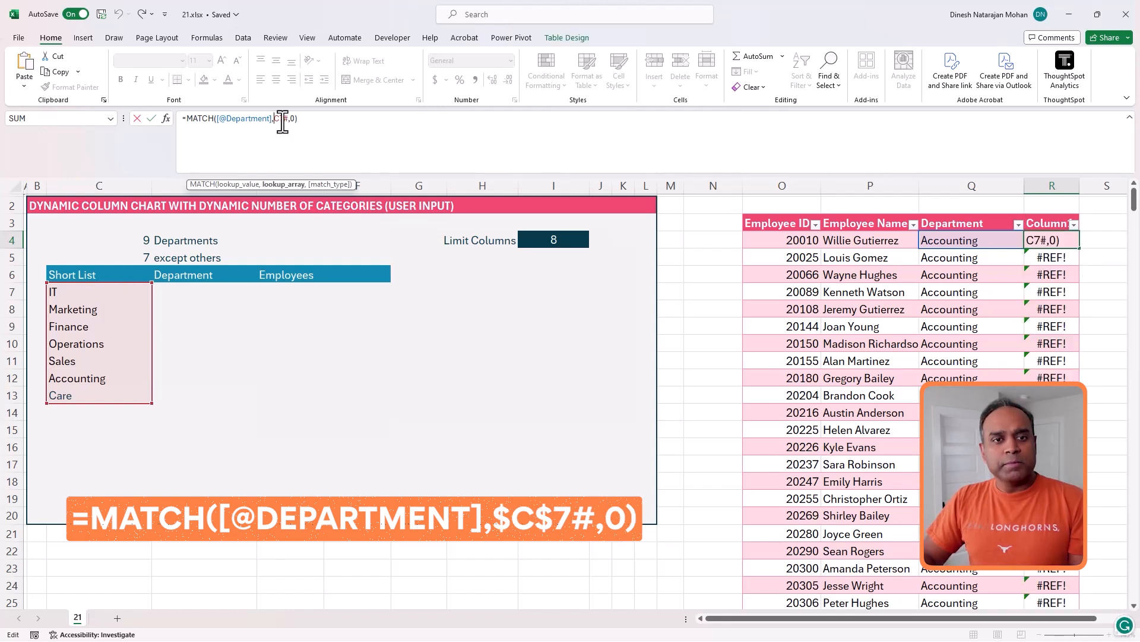
type("$C$")
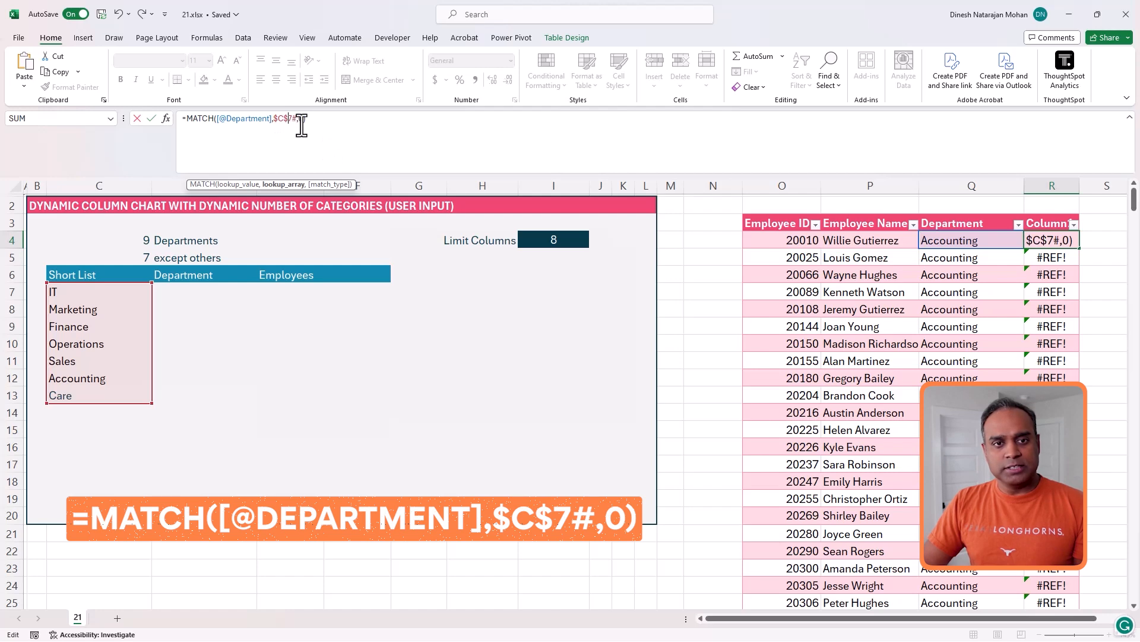
key("ctrl+Return")
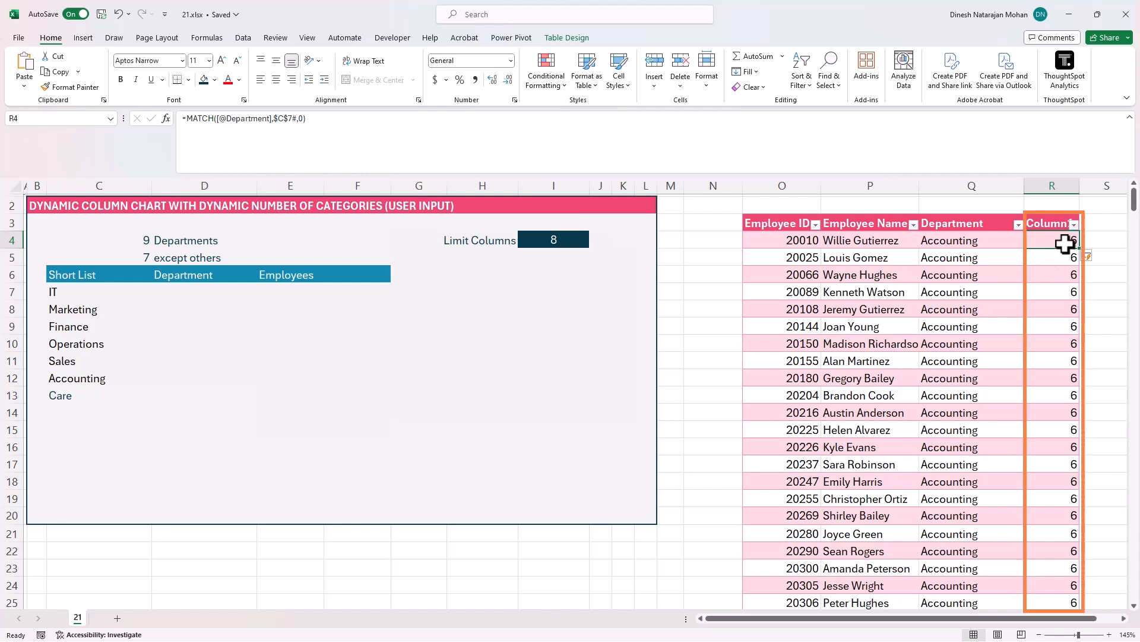
- Check the new Column's results down the data table, including the HR row
left_click(983, 241)
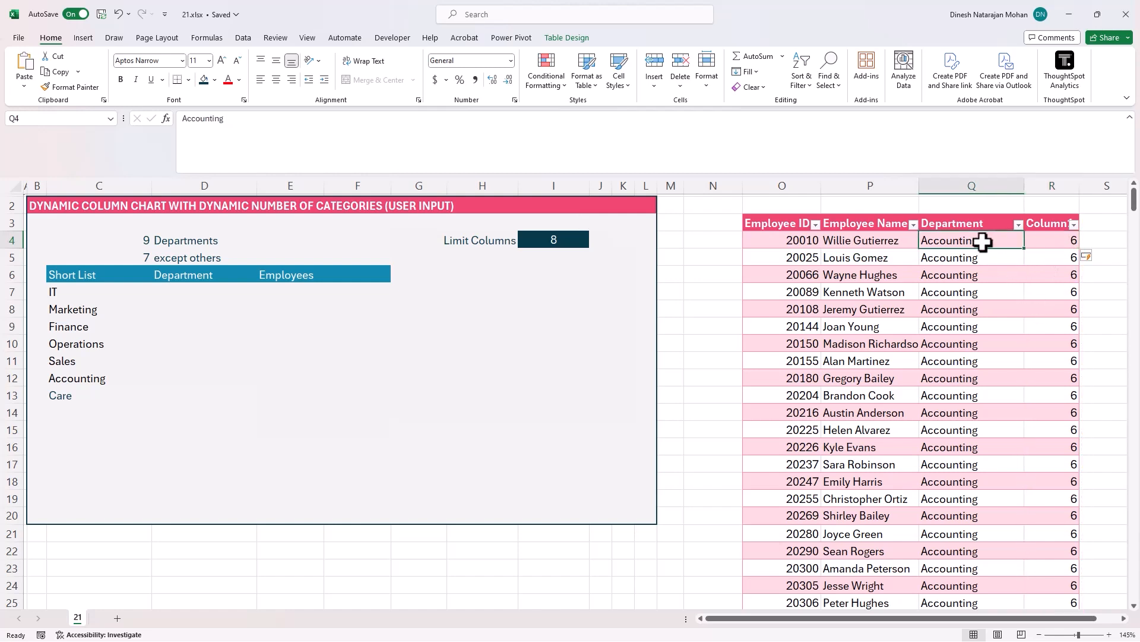
left_click(1057, 275)
scroll(1024, 315, "down", 7)
scroll(1024, 318, "down", 3)
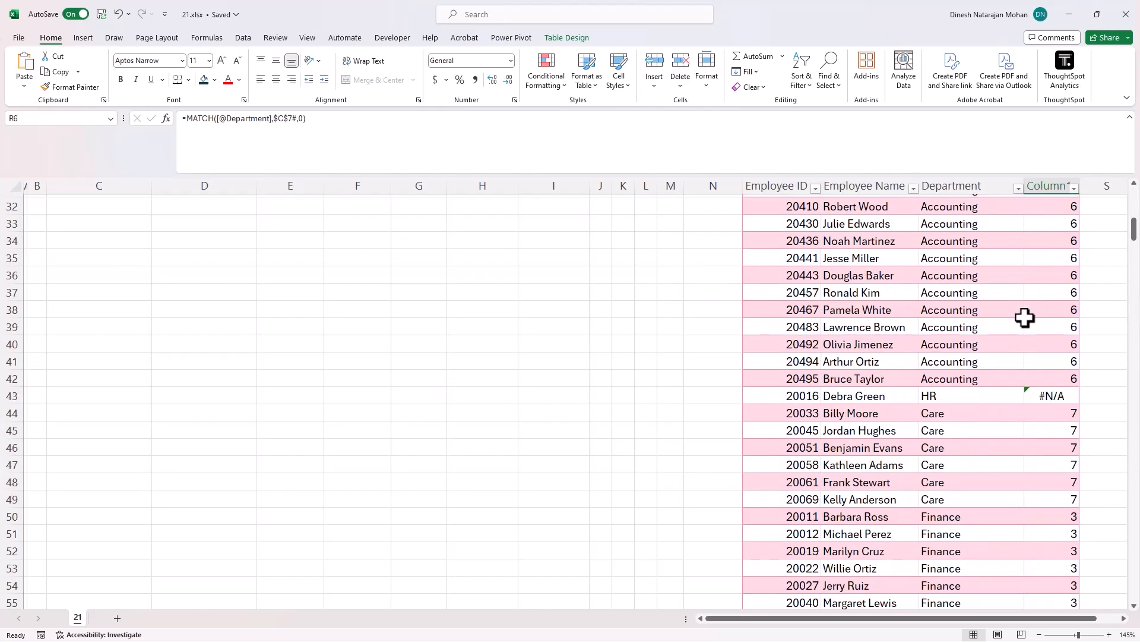
left_click(1051, 397)
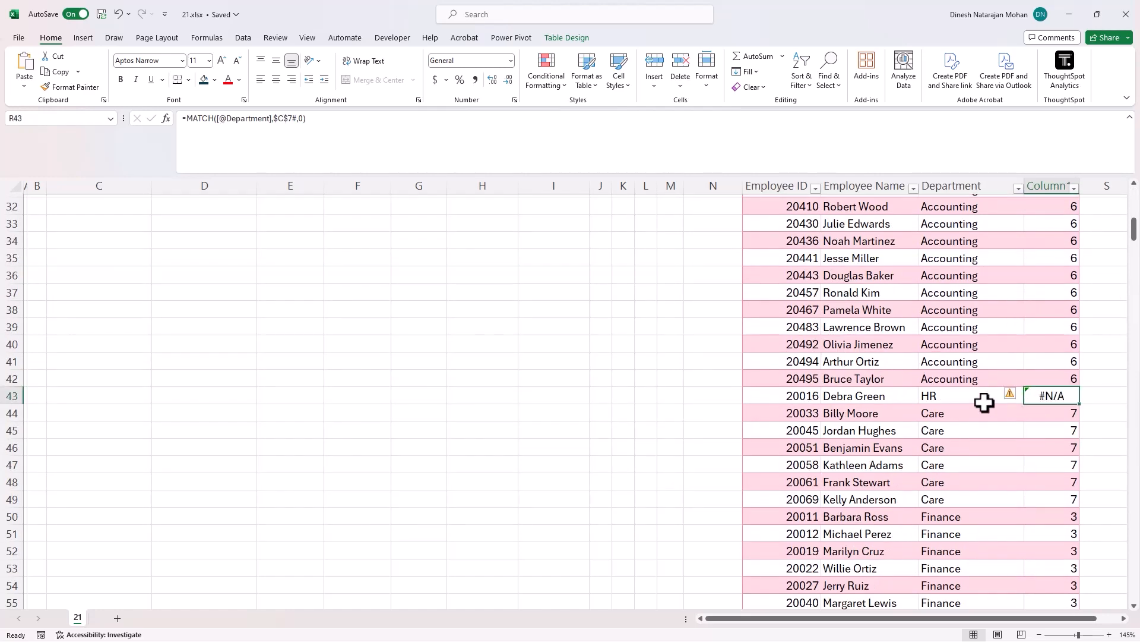
scroll(984, 403, "up", 10)
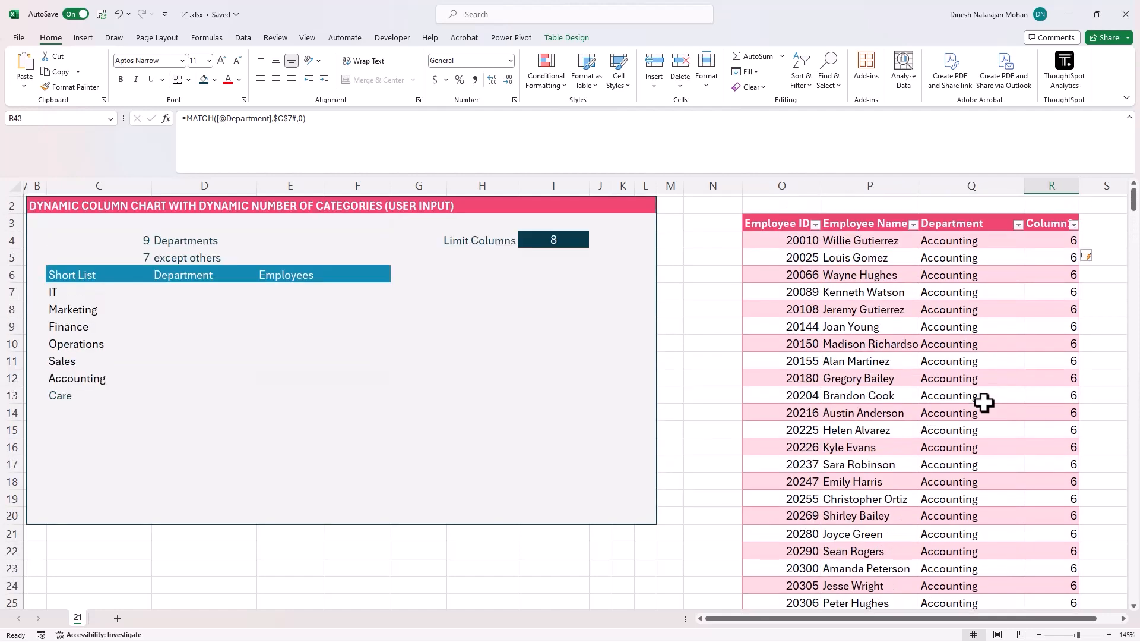
left_click(1041, 241)
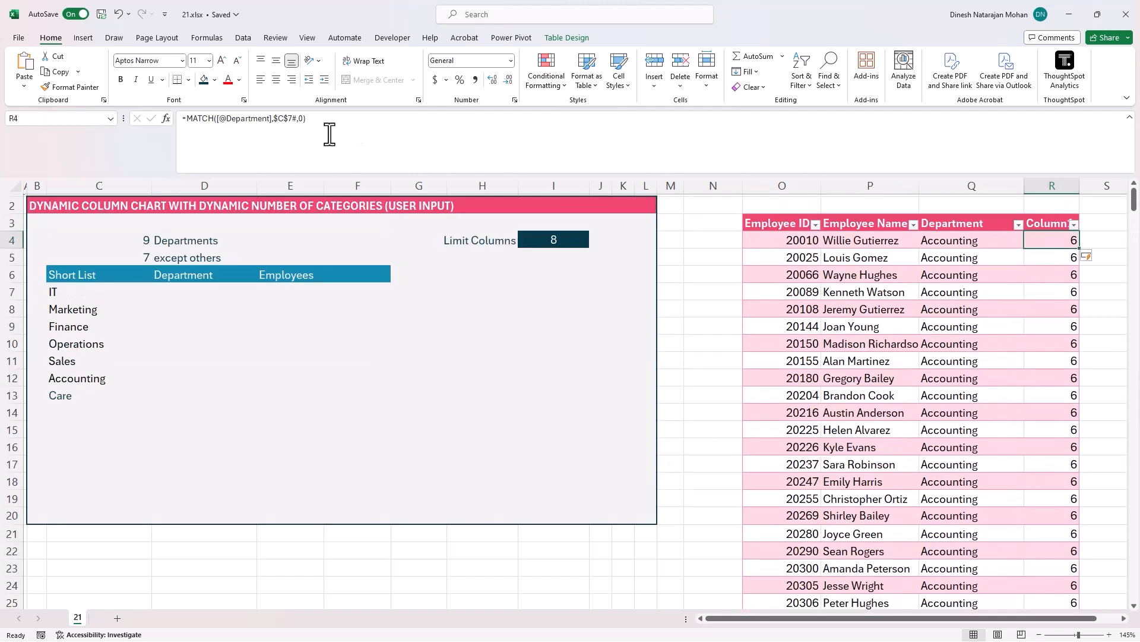
- Wrap the Column formula in ISERROR to flag departments missing from the short list
left_click(185, 119)
type("ISER")
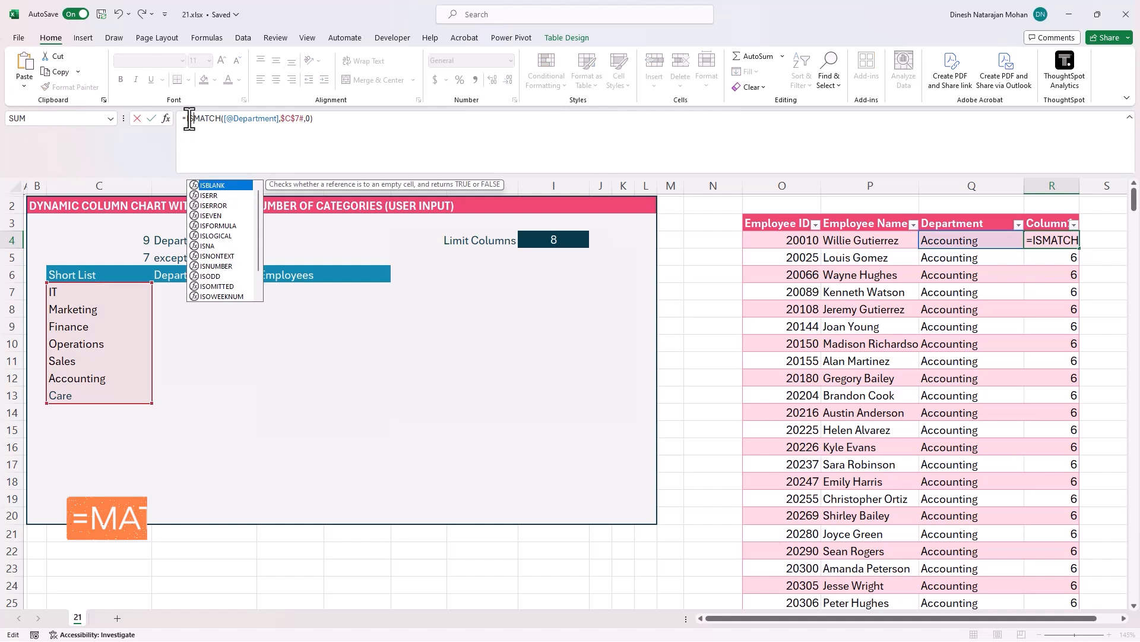
type("ROR(")
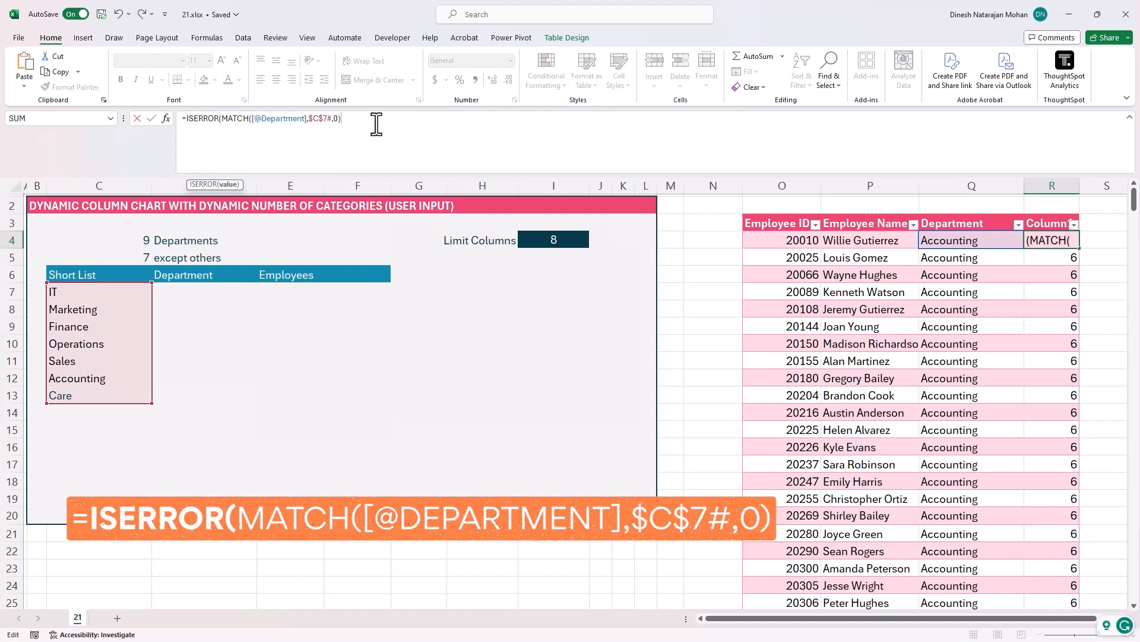
type(")")
key("Return")
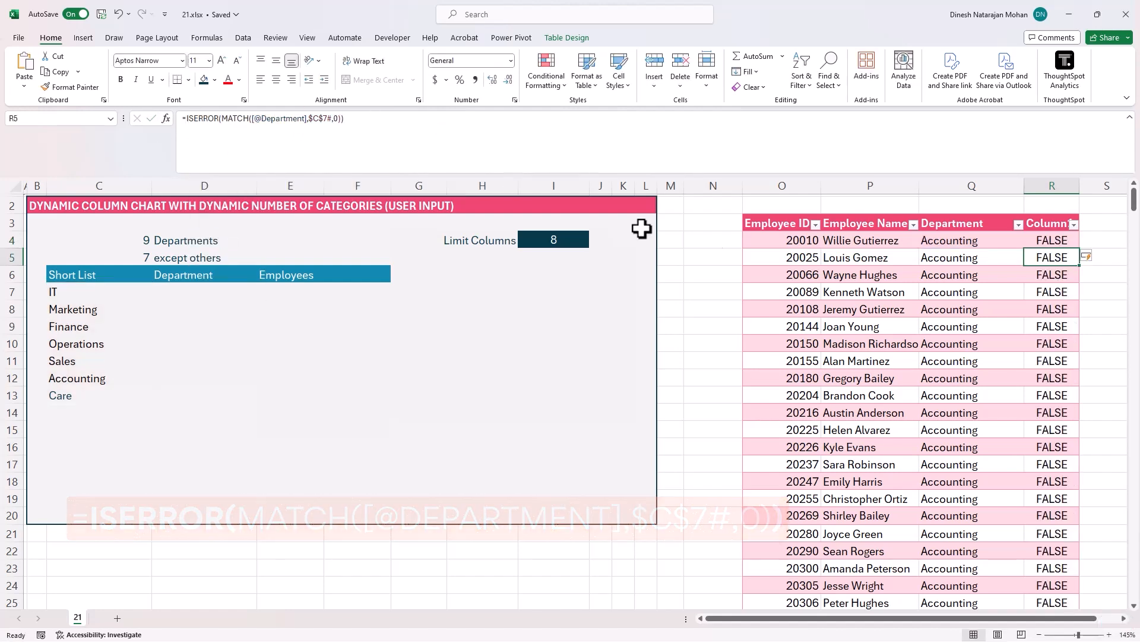
scroll(1047, 309, "down", 14)
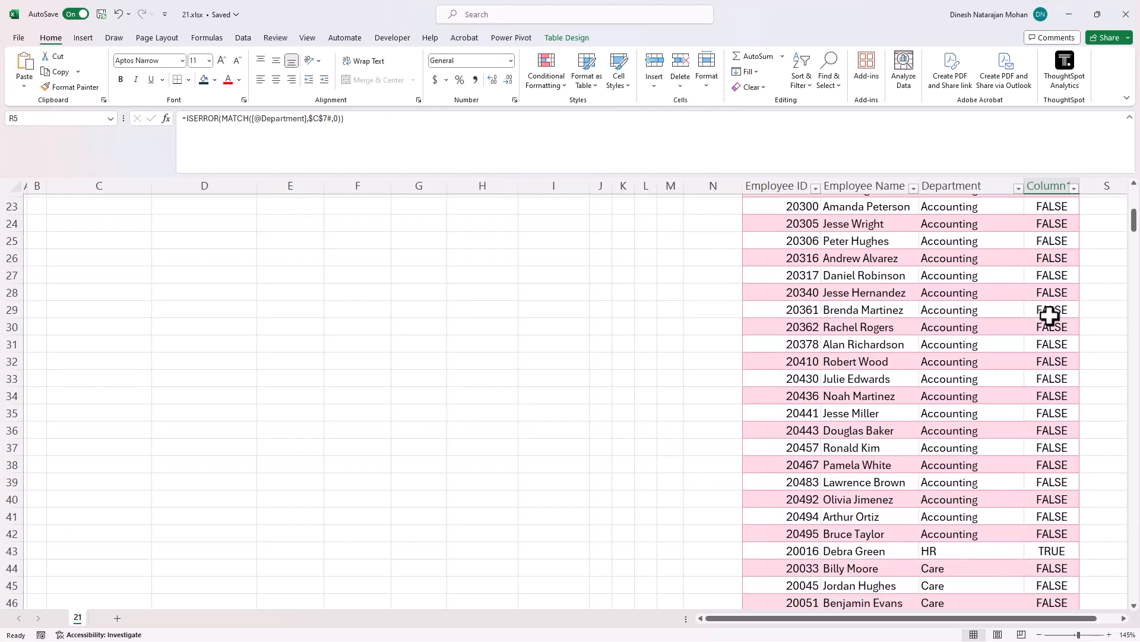
scroll(1021, 326, "down", 4)
scroll(1021, 326, "up", 8)
left_click(1063, 397)
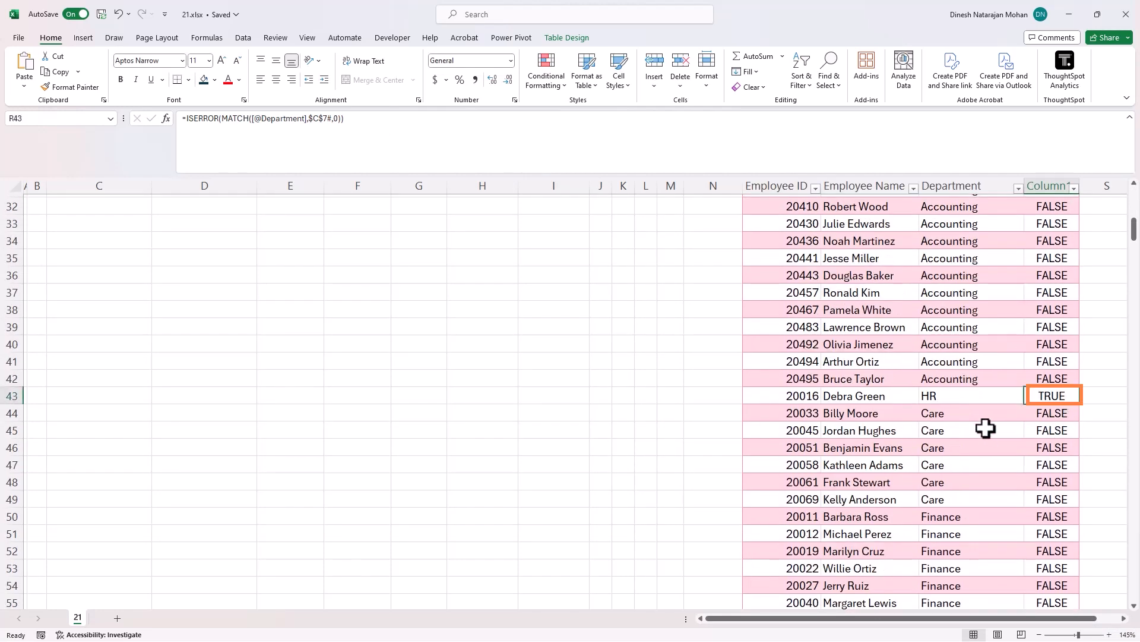
scroll(986, 427, "up", 10)
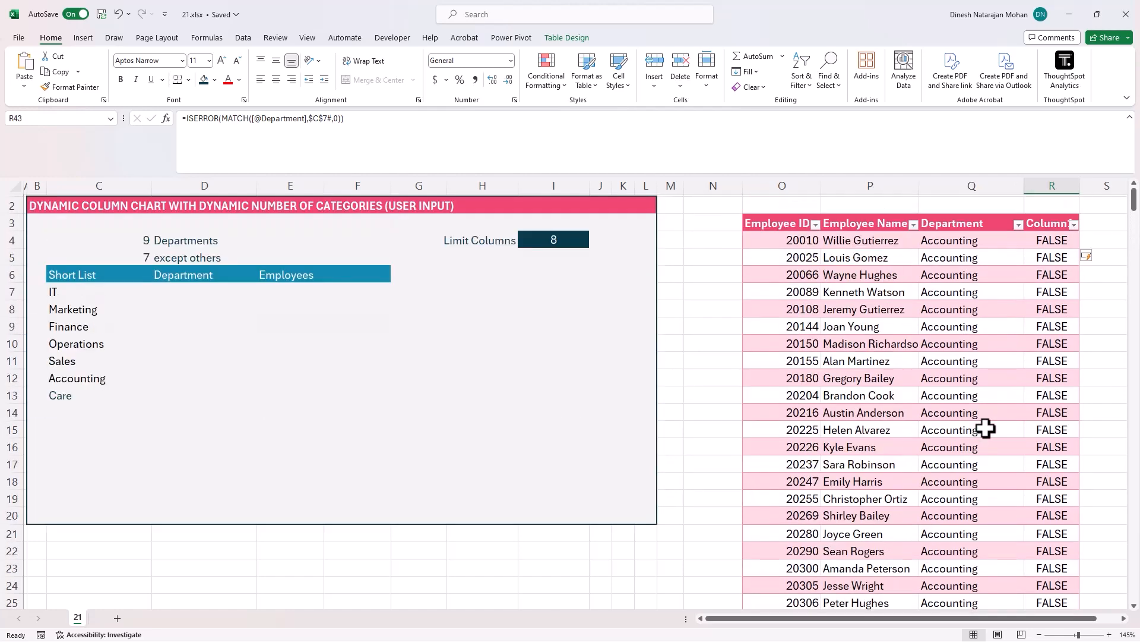
left_click_drag(97, 298, 105, 387)
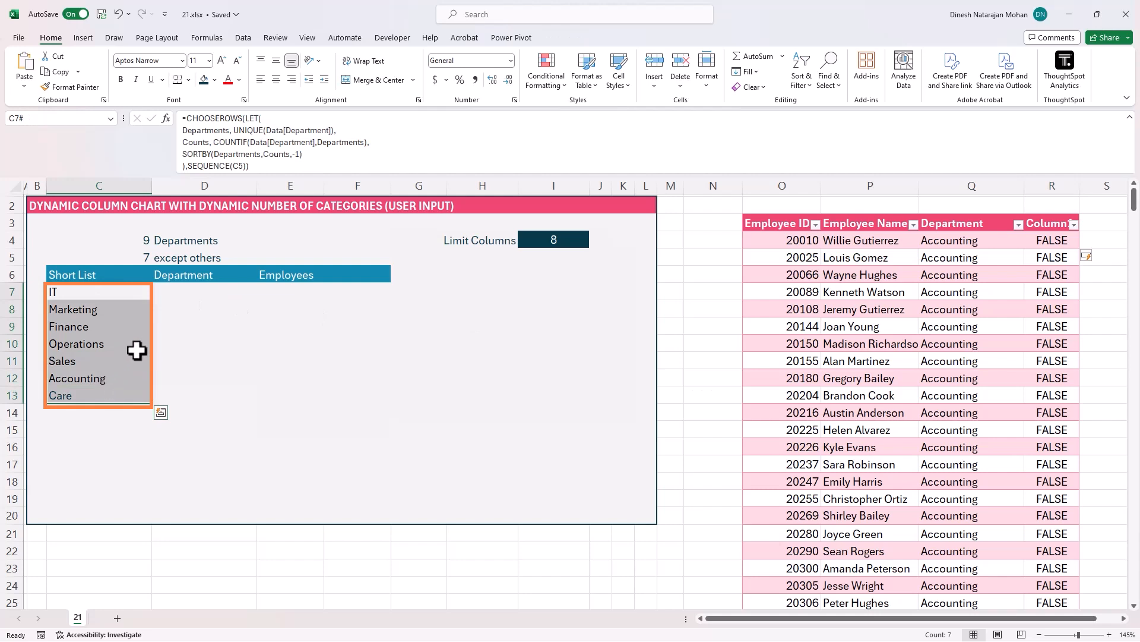
left_click(1053, 240)
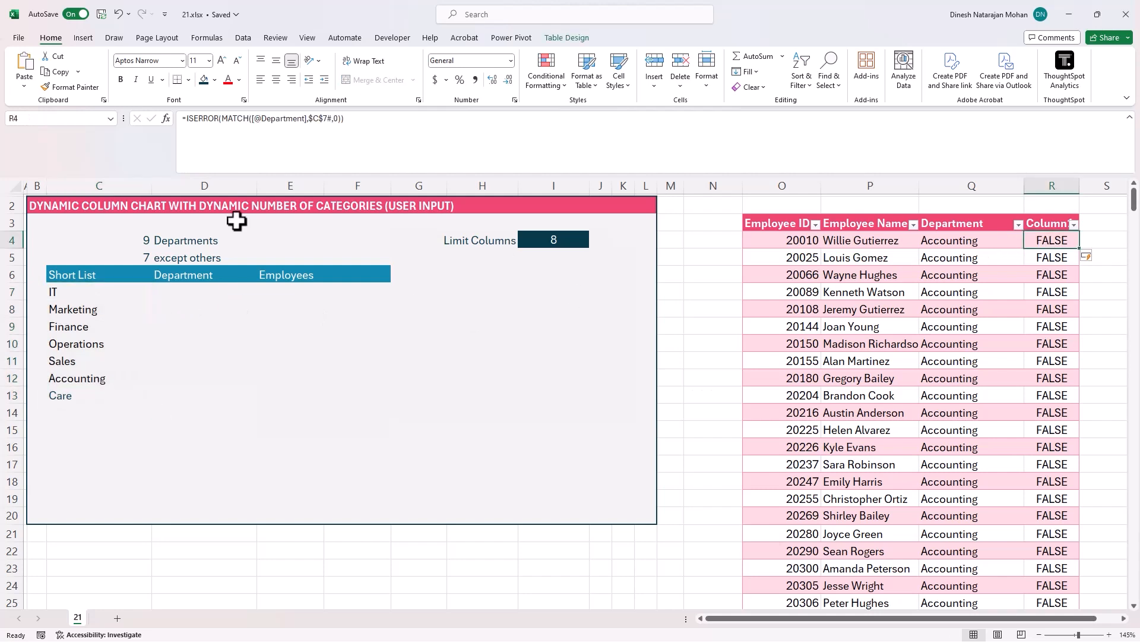
left_click(187, 117)
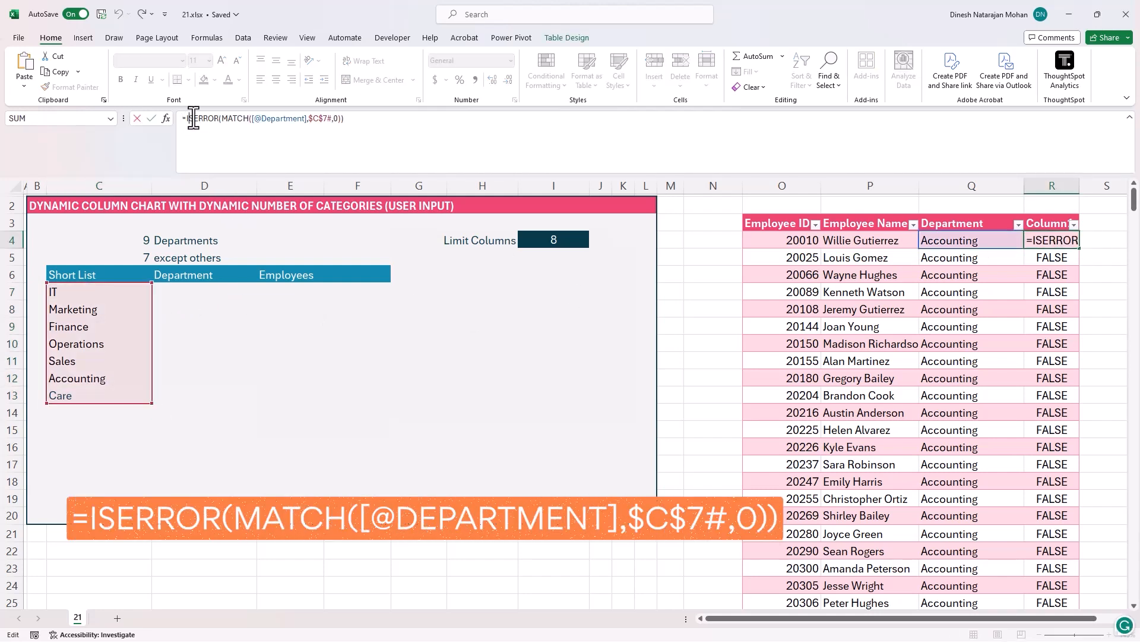
type("IF(")
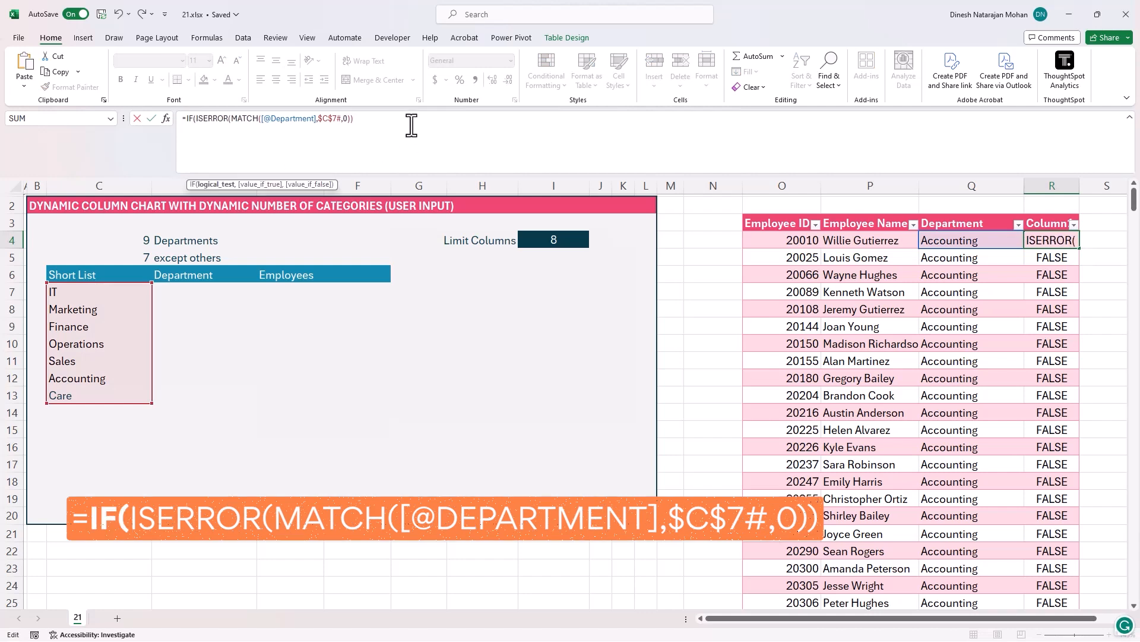
type(",\"")
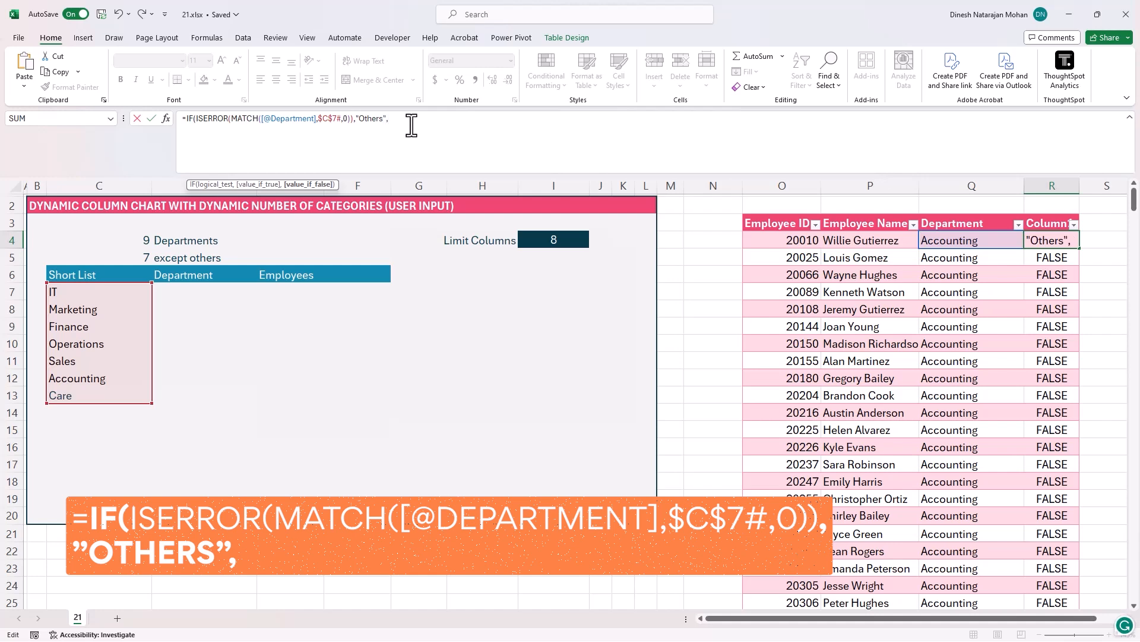
type("Others\",")
left_click(948, 241)
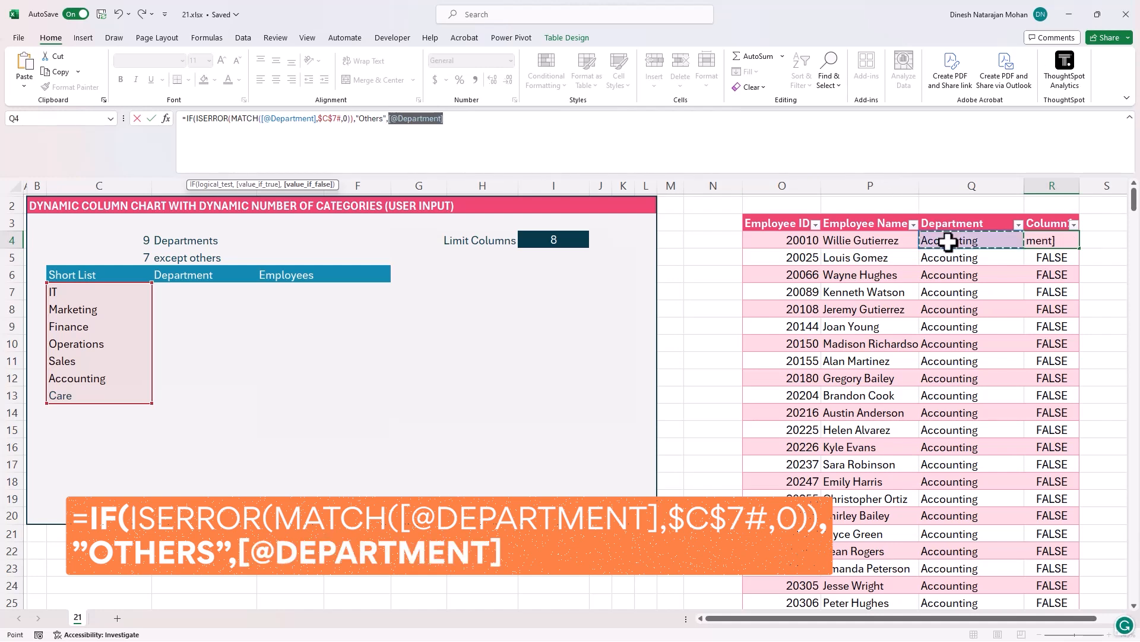
type(")")
key("Return")
- Rename the table's new column header to New Department and widen the column
key("Up")
key("Up")
type("New Departme")
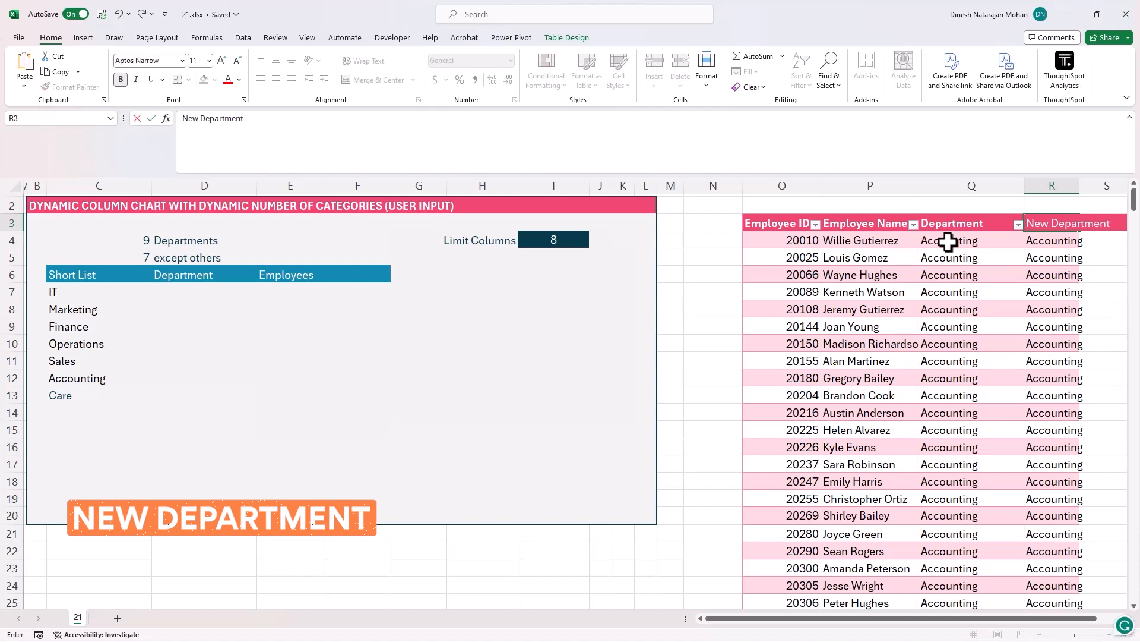
type("nt")
key("Return")
left_click_drag(1082, 187, 1107, 188)
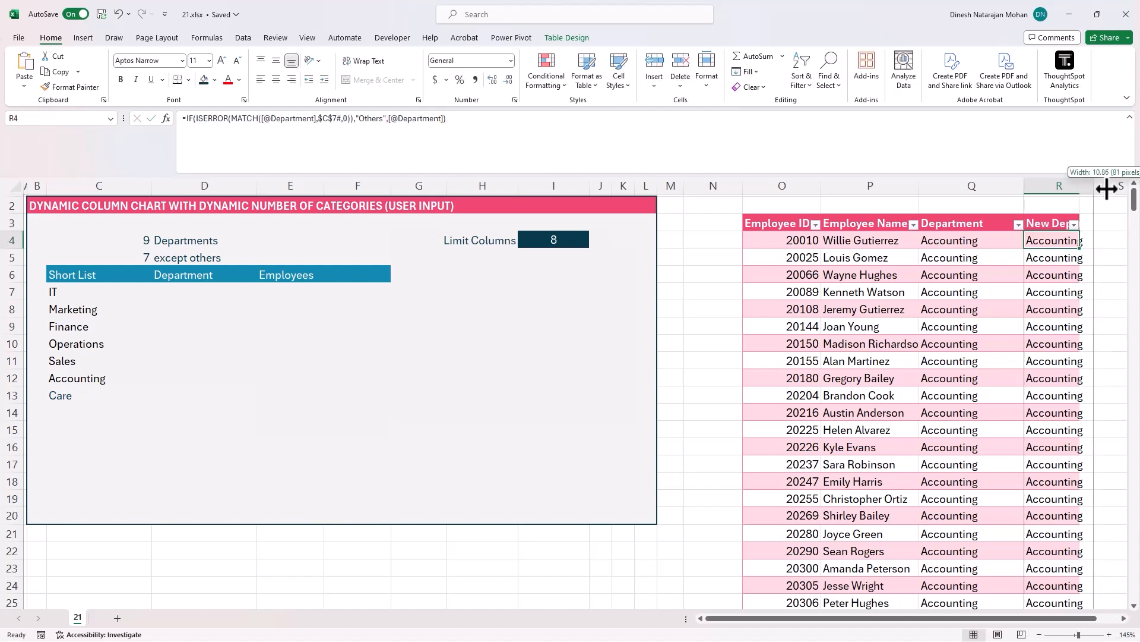
- Check the New Department results down the data table, including the HR row
left_click(1075, 279)
scroll(1073, 297, "down", 5)
scroll(1068, 348, "down", 7)
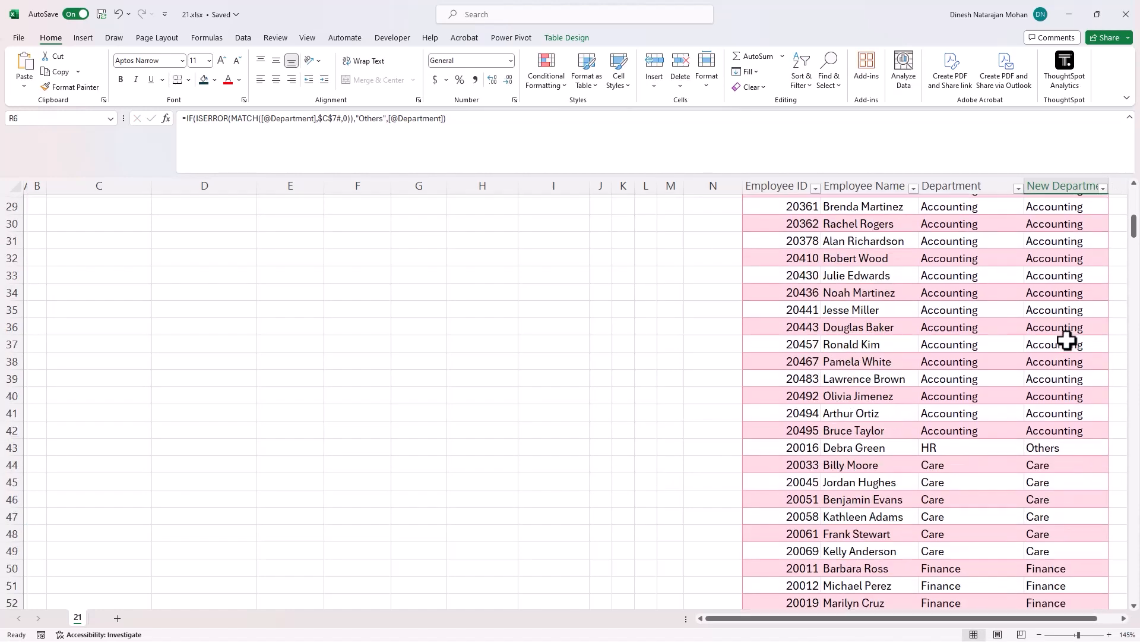
left_click(965, 295)
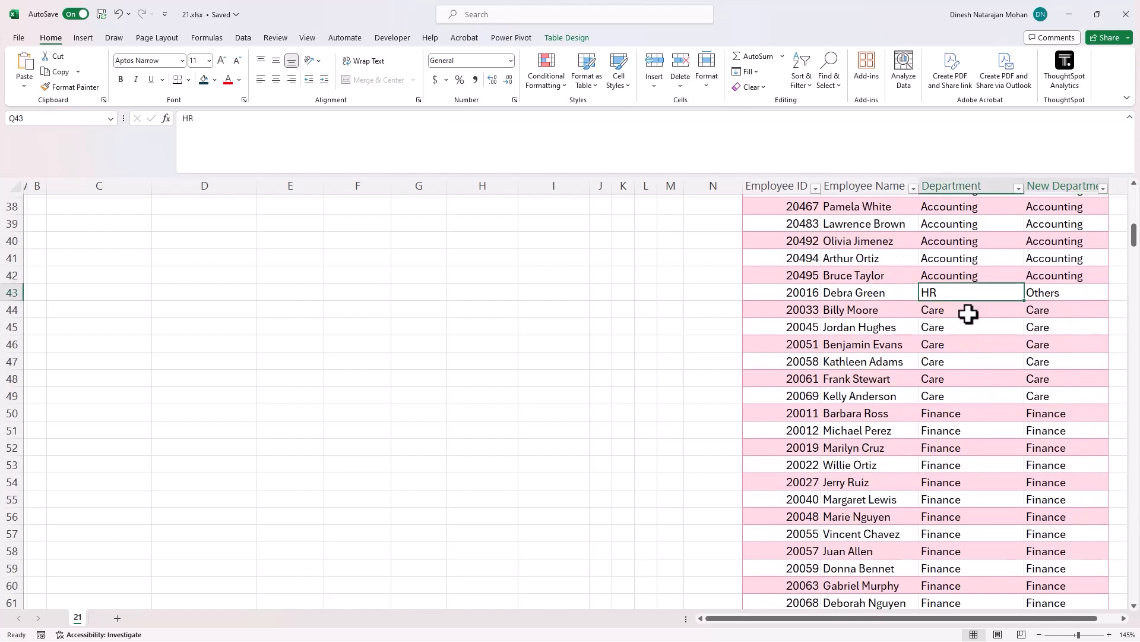
left_click(1042, 293)
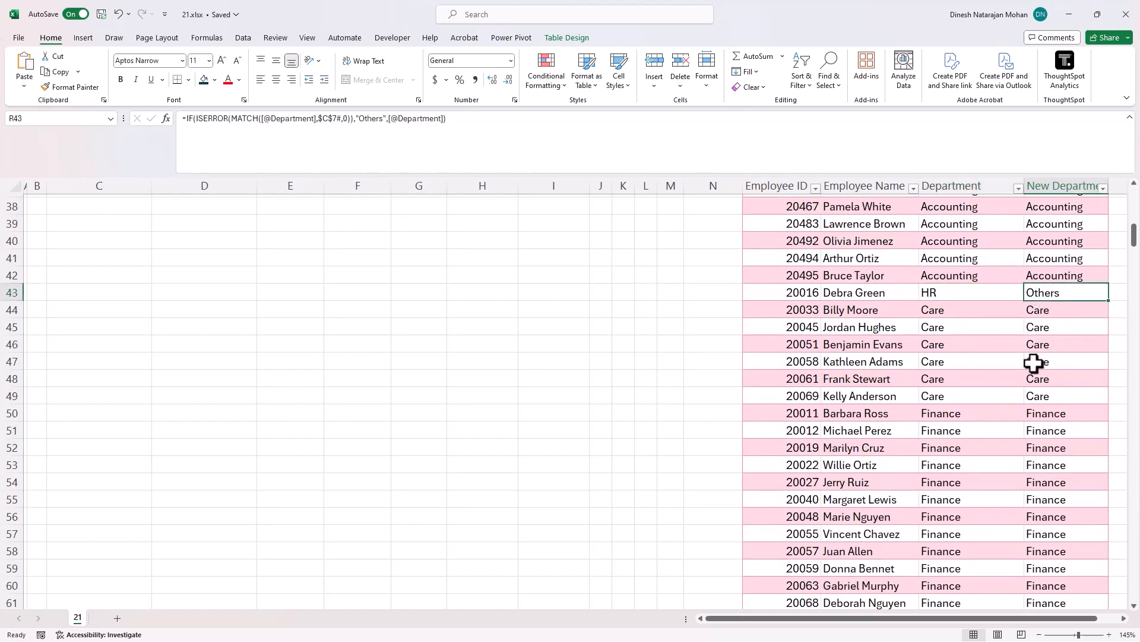
scroll(1034, 363, "up", 12)
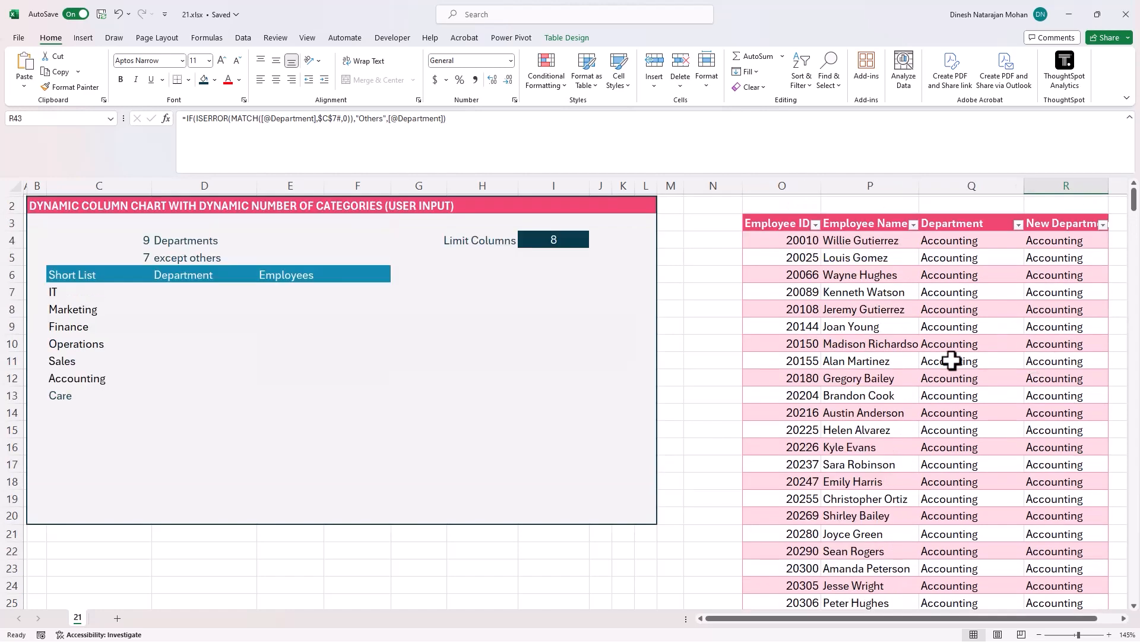
- Set Limit Columns to 5 and review the shortened short list
left_click(532, 240)
type("5")
key("Return")
left_click(97, 293)
left_click_drag(100, 310, 99, 340)
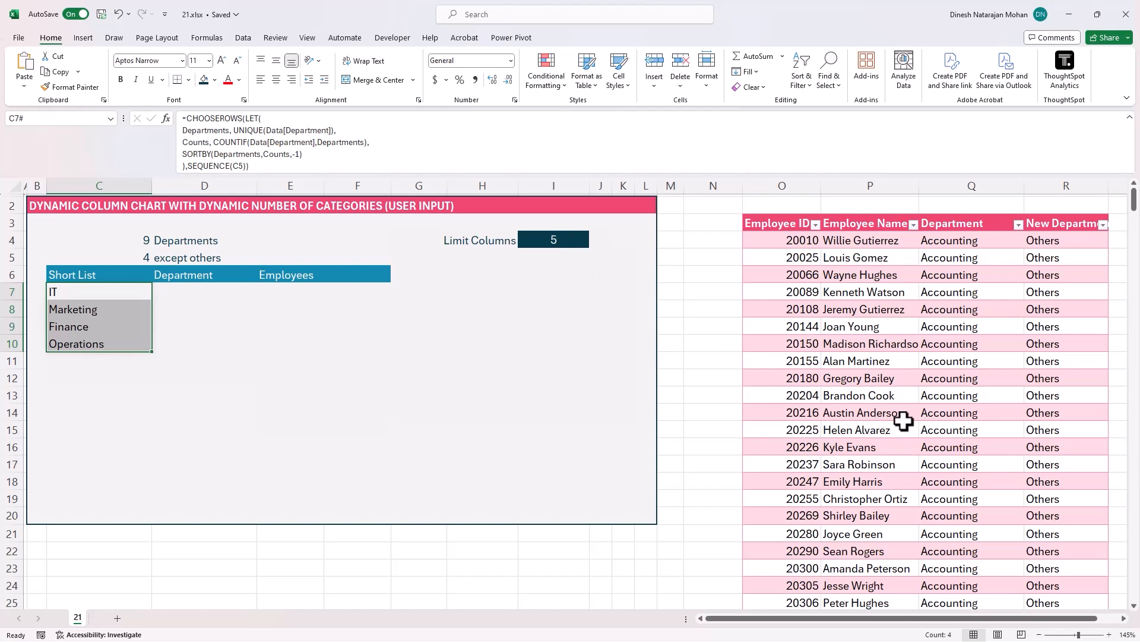
- Scroll through the New Department column to review how each department is mapped
left_click(1052, 309)
scroll(1060, 376, "down", 9)
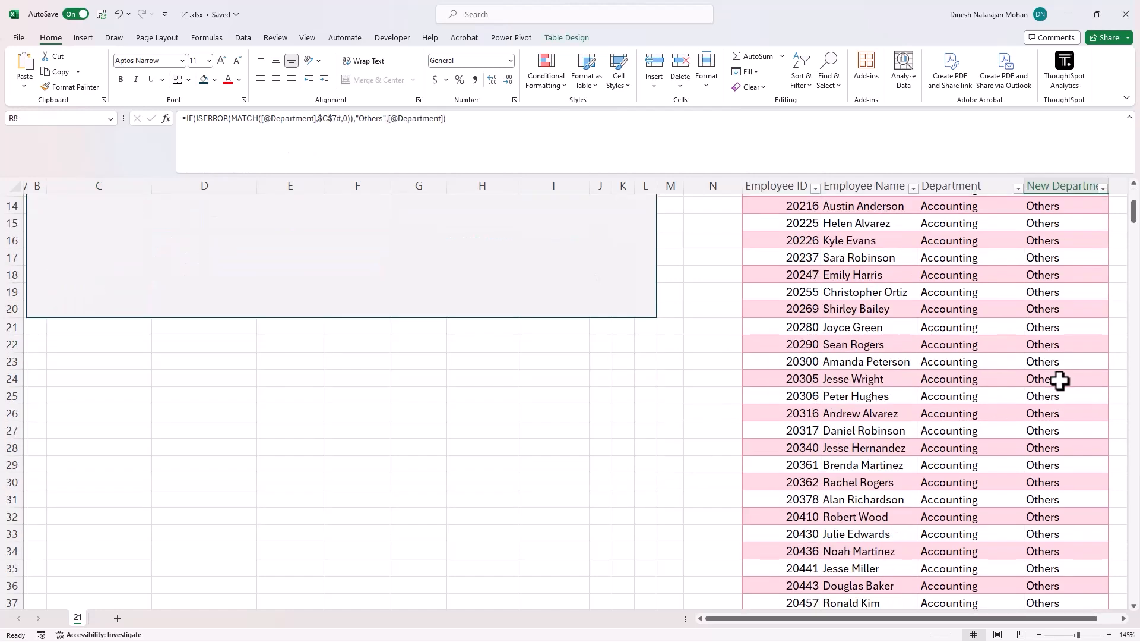
scroll(1064, 376, "down", 5)
left_click(973, 349)
left_click(1063, 329)
left_click(990, 261)
left_click(1030, 262)
scroll(1031, 298, "down", 20)
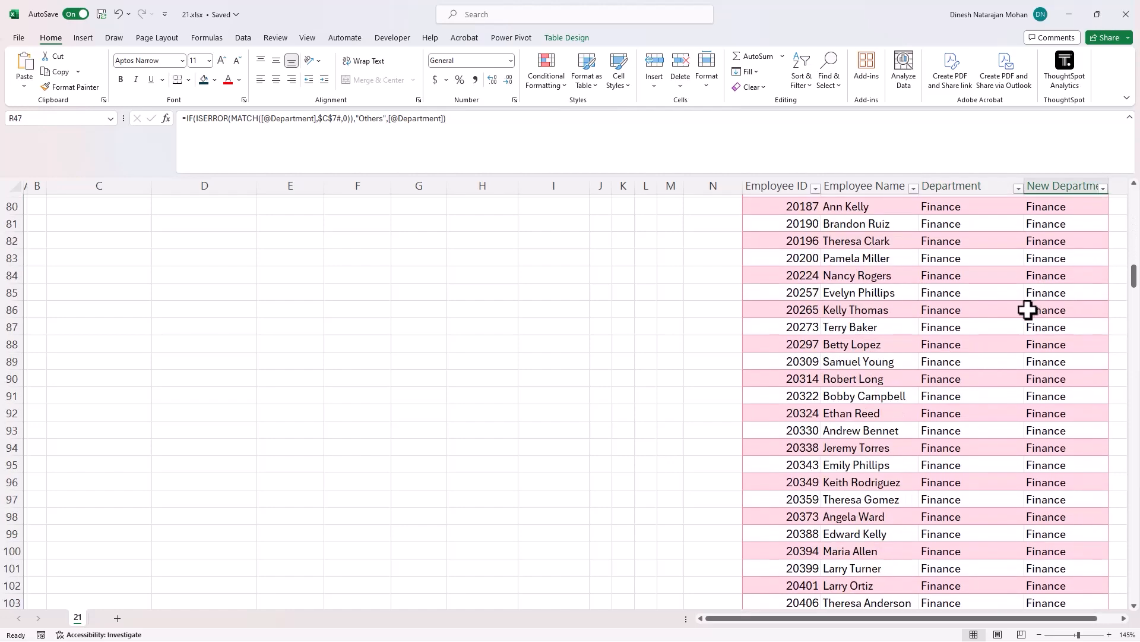
scroll(1032, 309, "down", 4)
left_click(960, 271)
left_click(1048, 278)
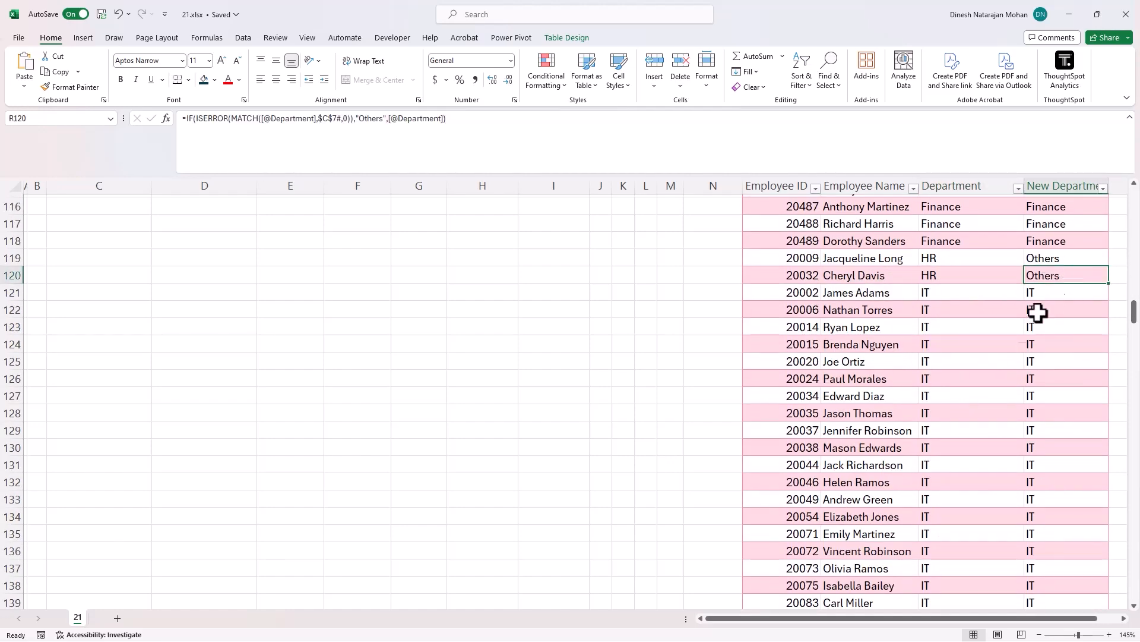
scroll(1015, 353, "down", 3)
scroll(1015, 352, "down", 20)
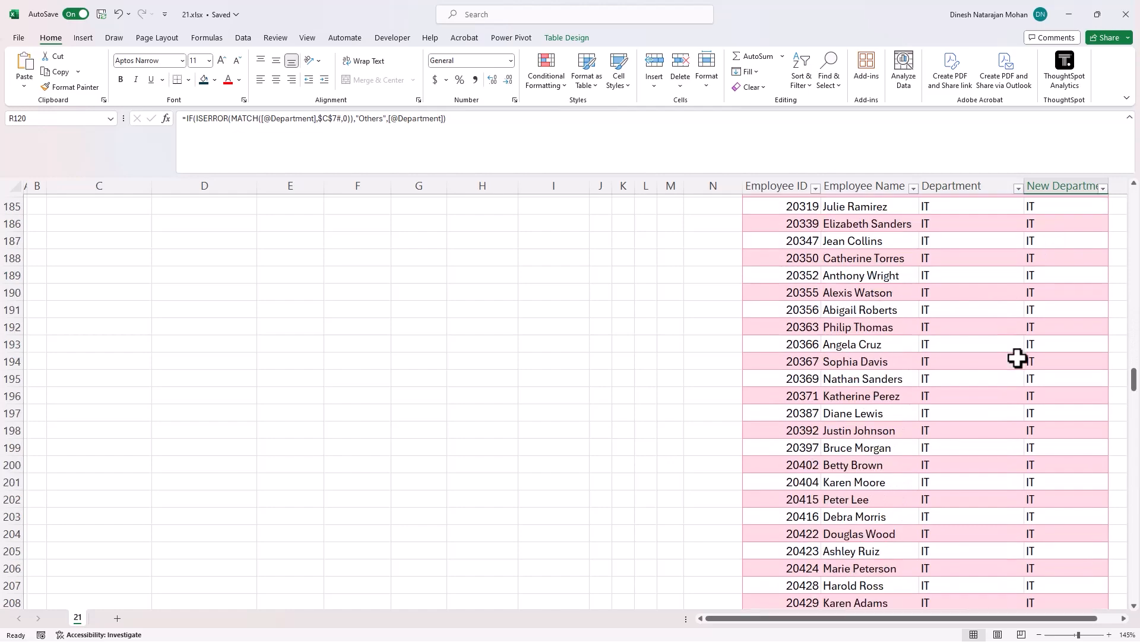
scroll(1023, 350, "down", 20)
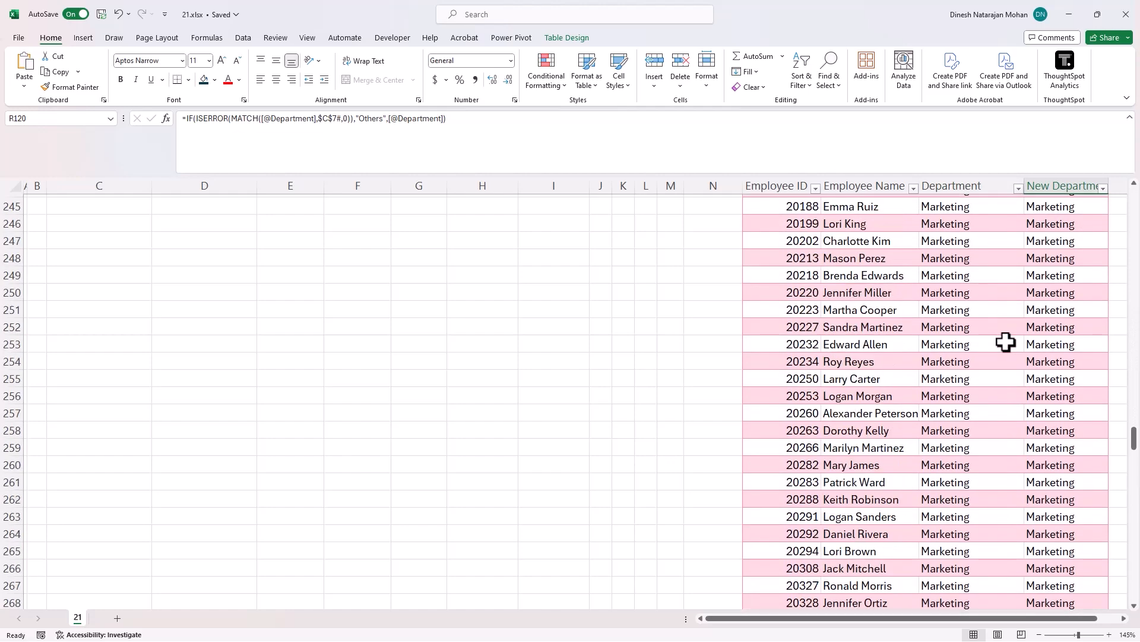
scroll(1014, 349, "down", 12)
left_click(1053, 311)
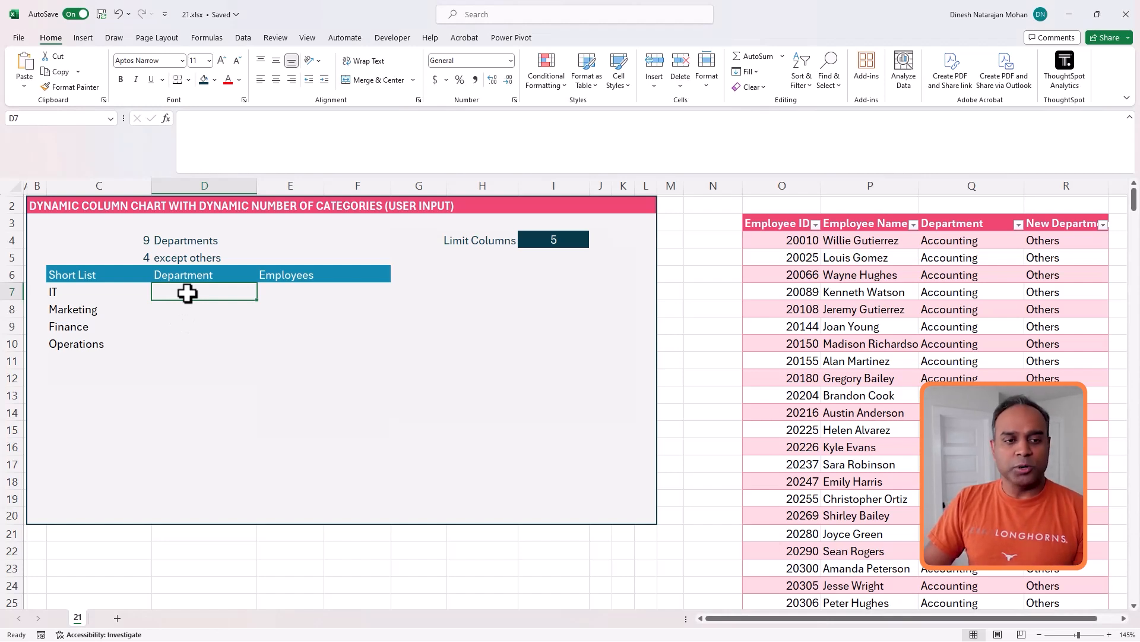
- Copy the LET portion of the short list formula and paste it into cell D7
left_click(113, 292)
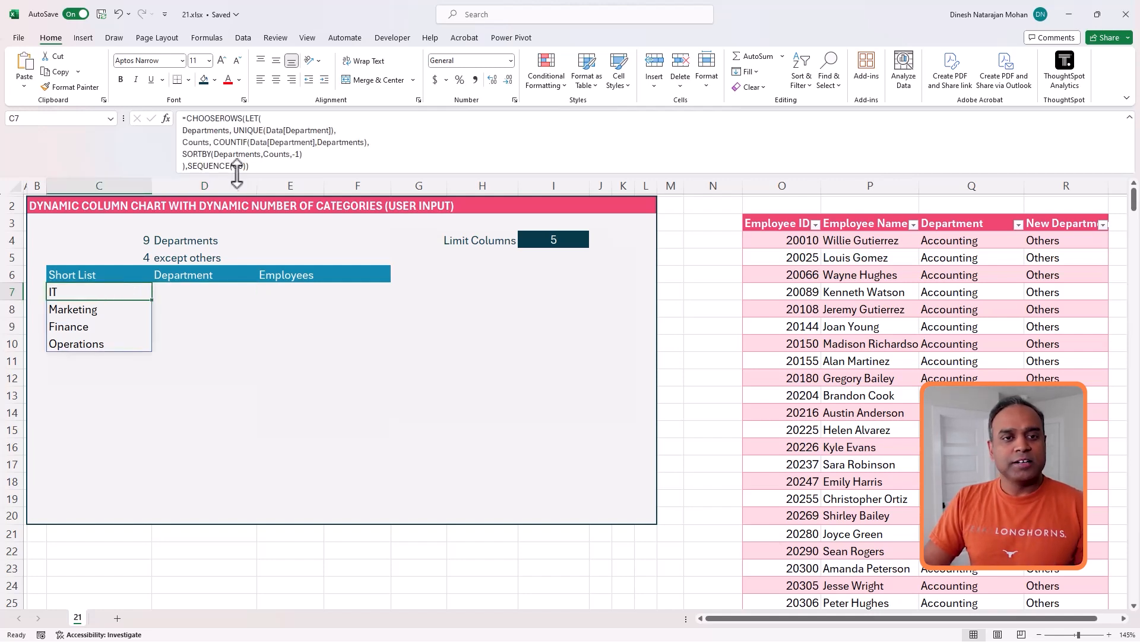
left_click(251, 121)
left_click_drag(247, 119, 246, 133)
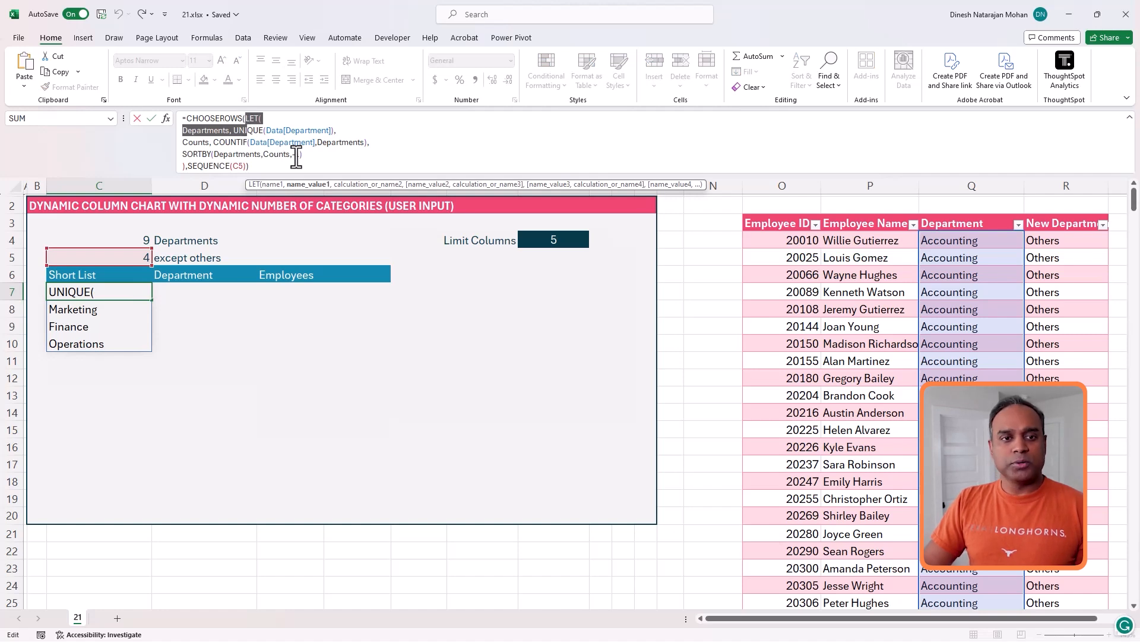
left_click(189, 166, "shift")
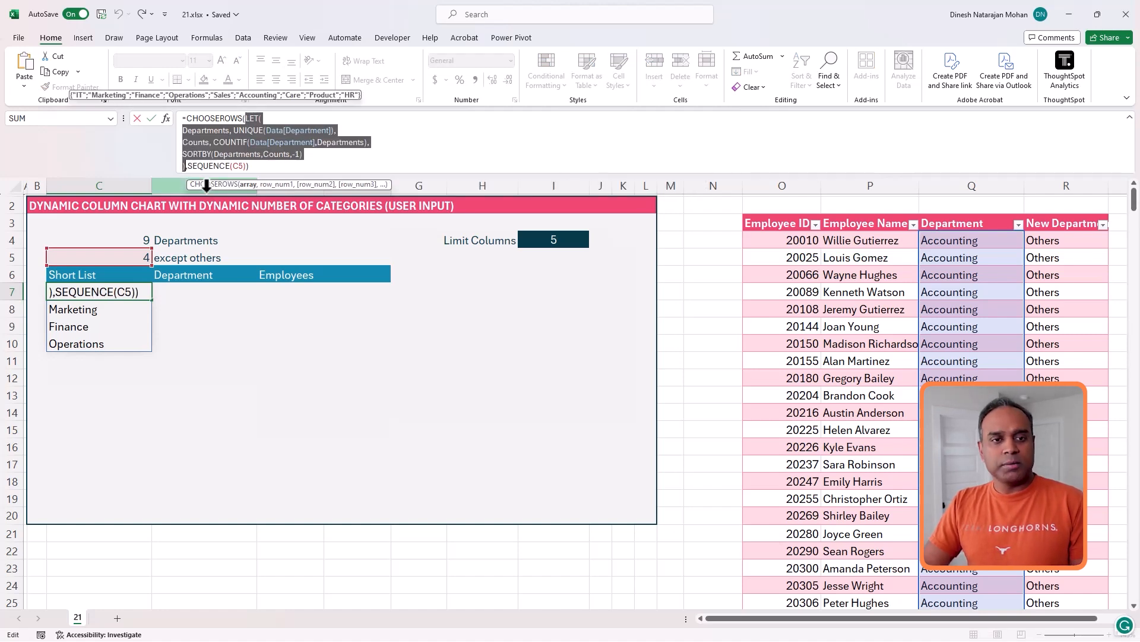
key("Escape")
left_click(202, 294)
left_click(268, 154)
key("ctrl+v")
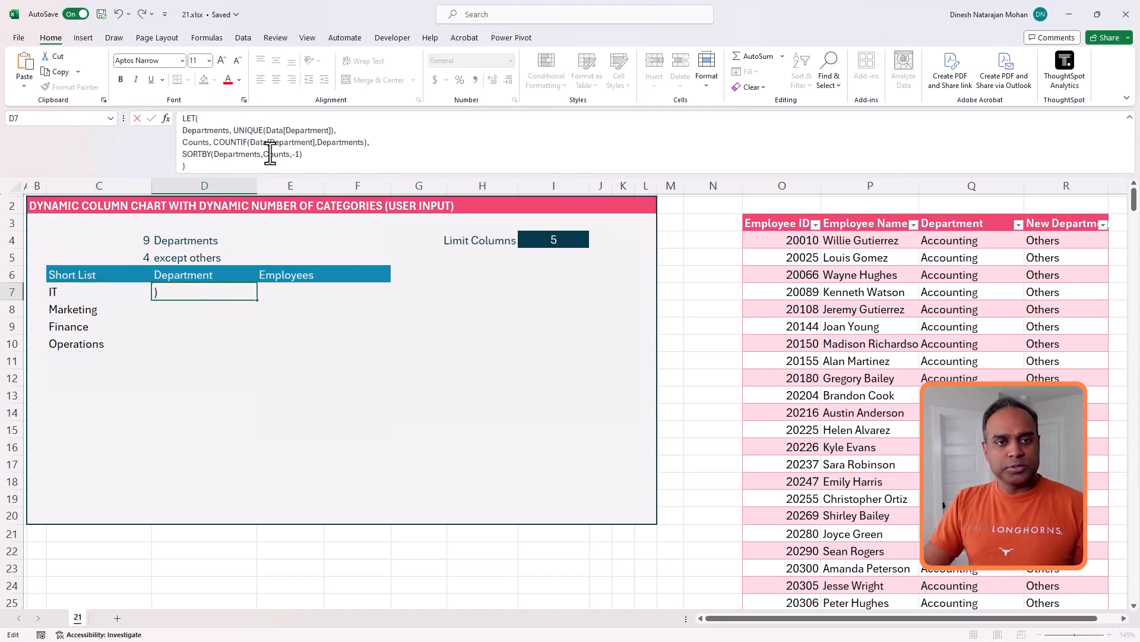
- Turn D7 into a formula and change the UNIQUE and COUNTIF references to Data[New Department]
left_click(188, 119)
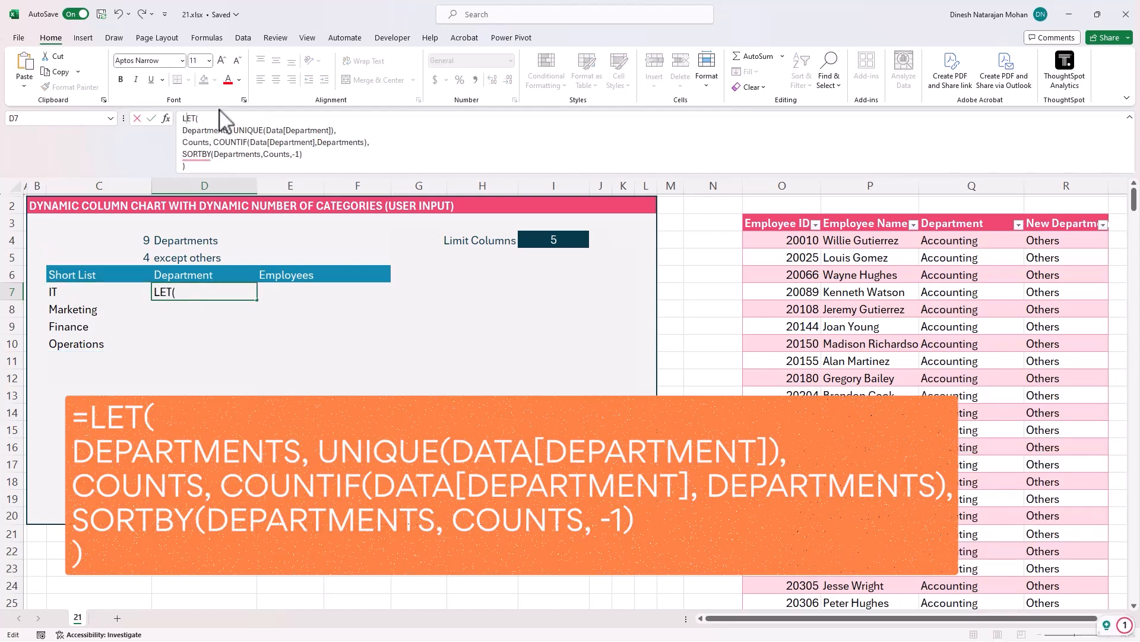
type("=")
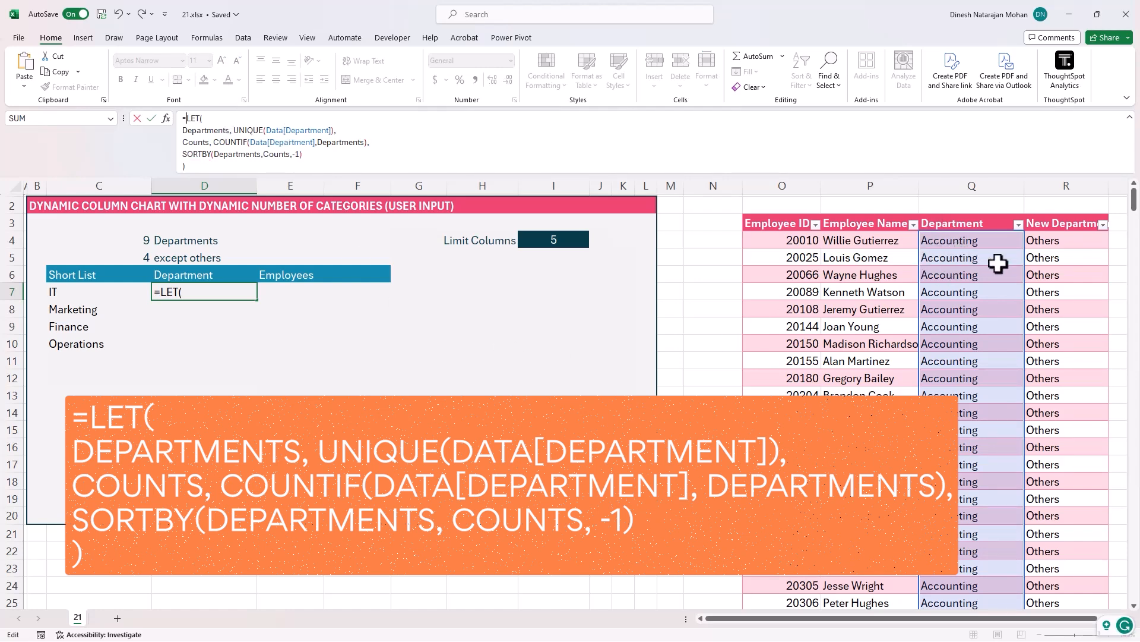
left_click(288, 131)
type("New")
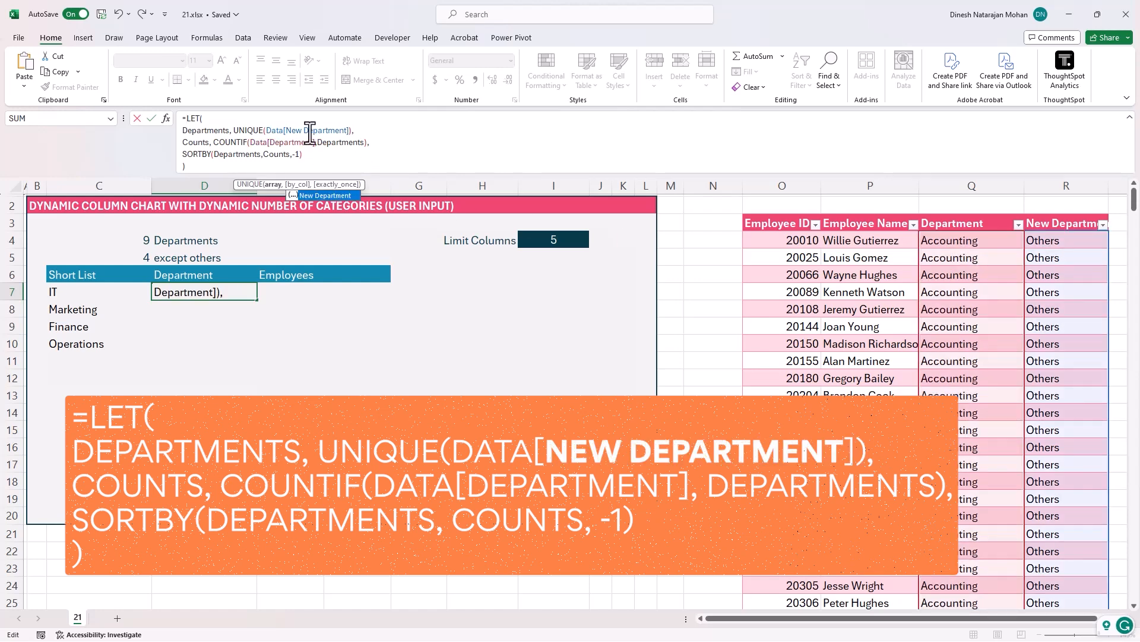
left_click(276, 142)
type("New")
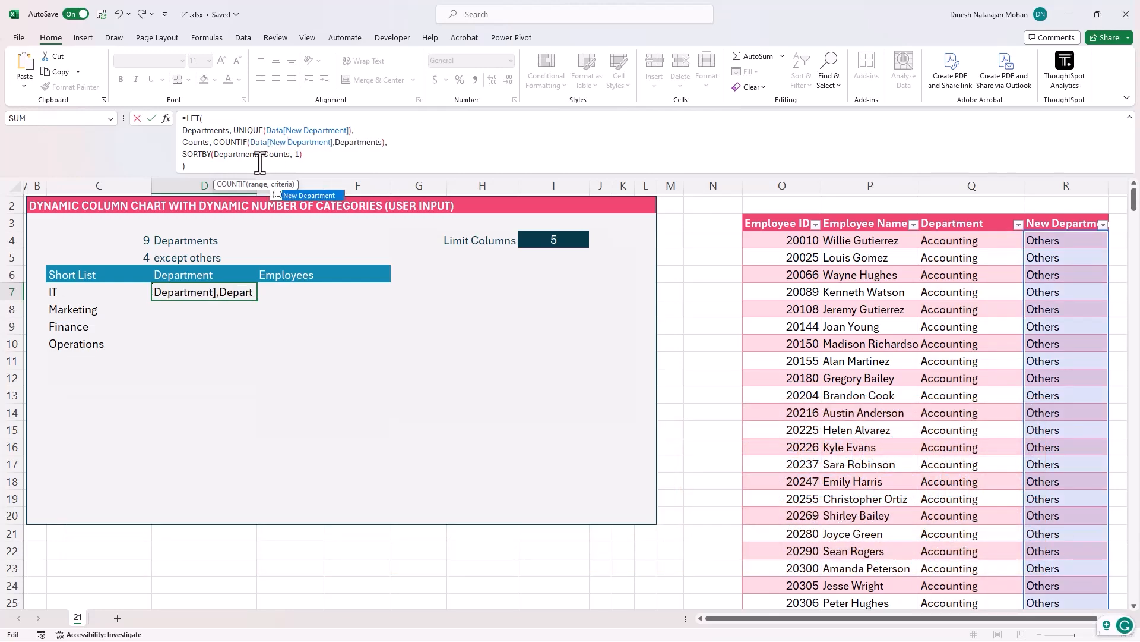
left_click(260, 163)
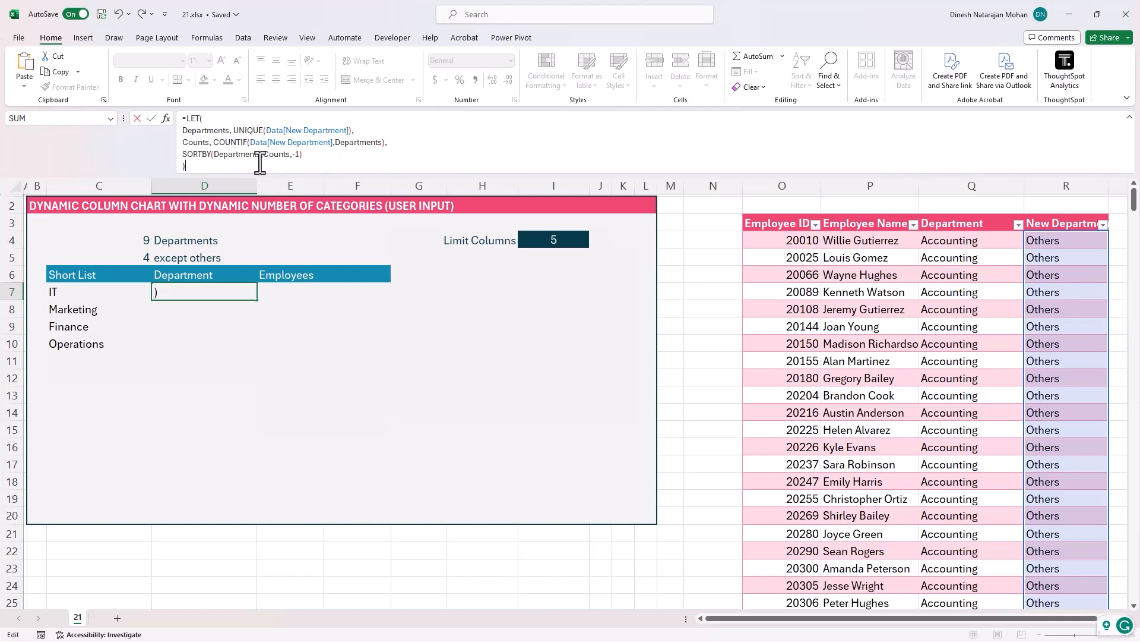
key("Return")
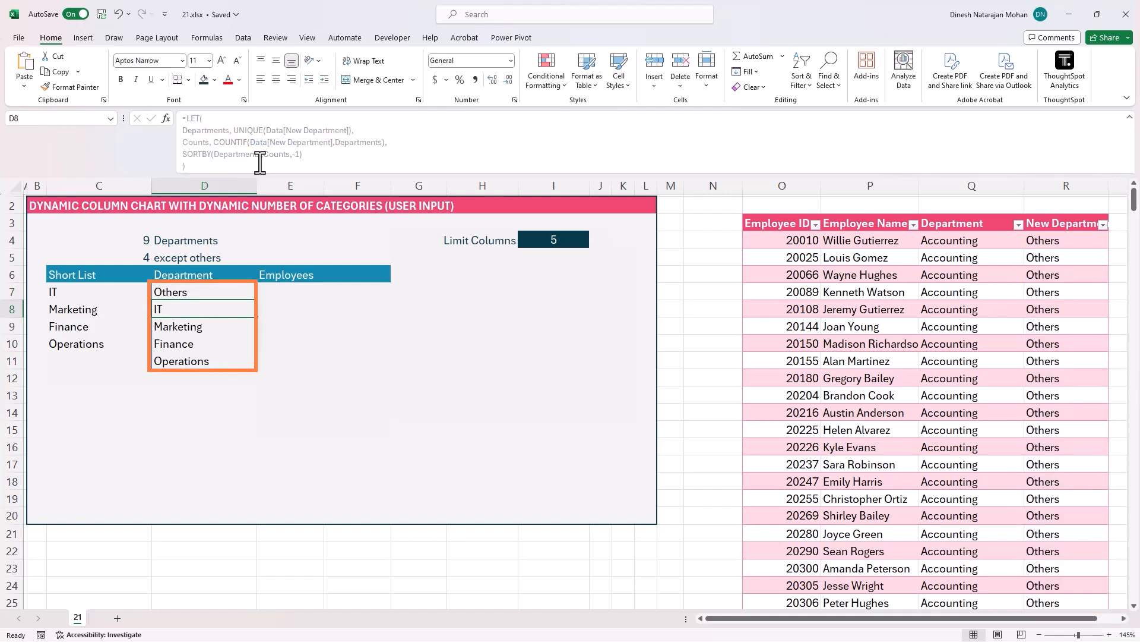
- Compare the New Department and Department filter lists with the new Department spill range
left_click(1103, 224)
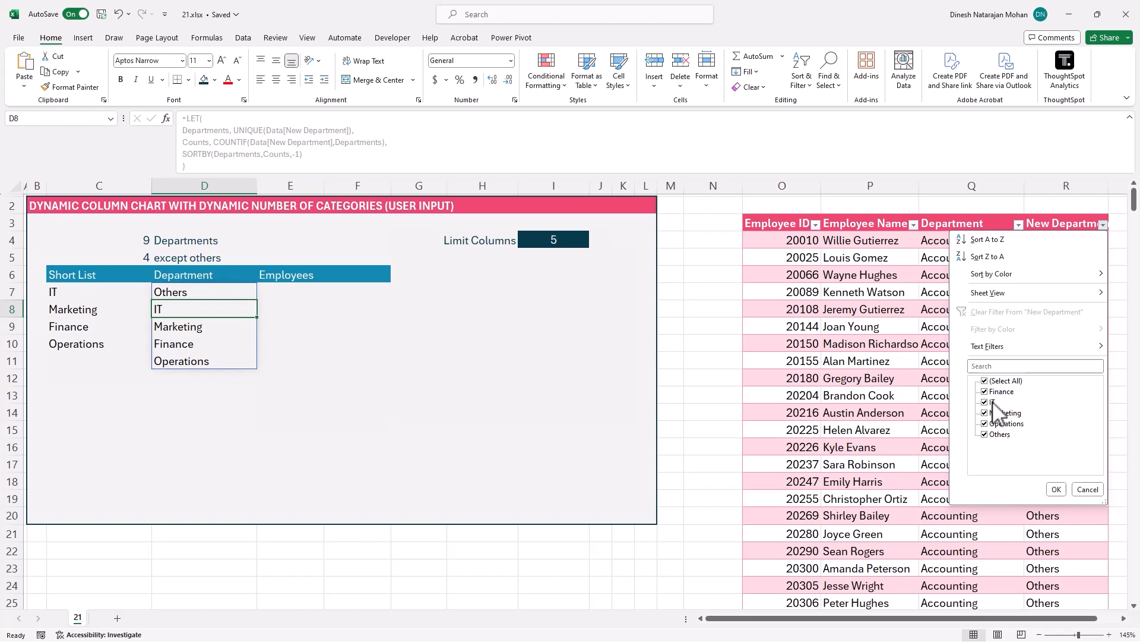
left_click(1017, 224)
left_click(1019, 224)
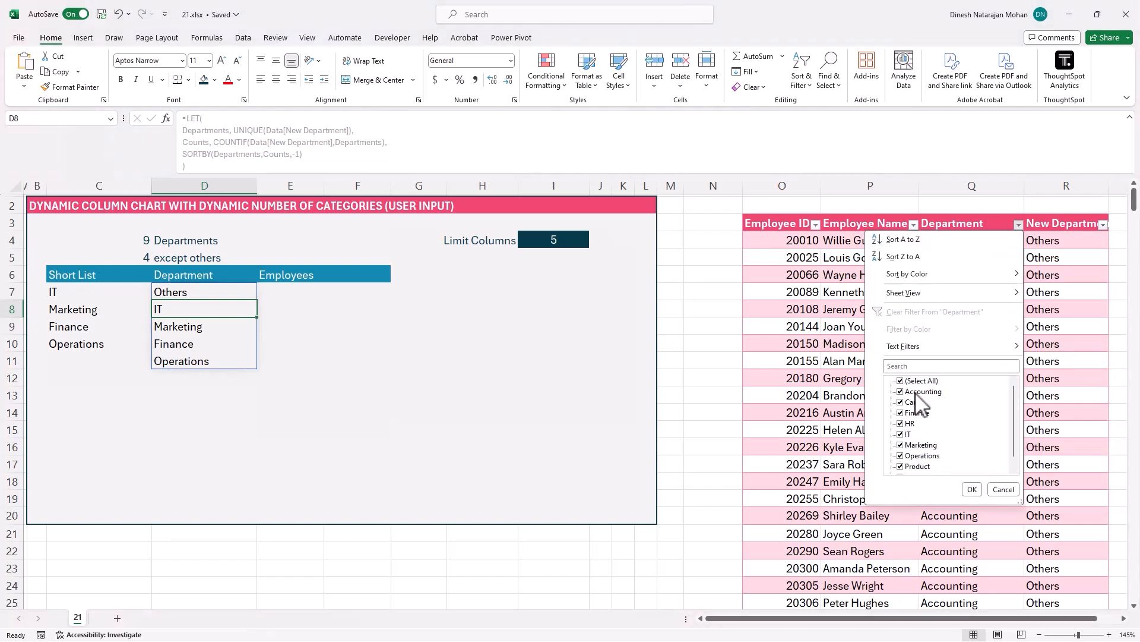
left_click(1003, 489)
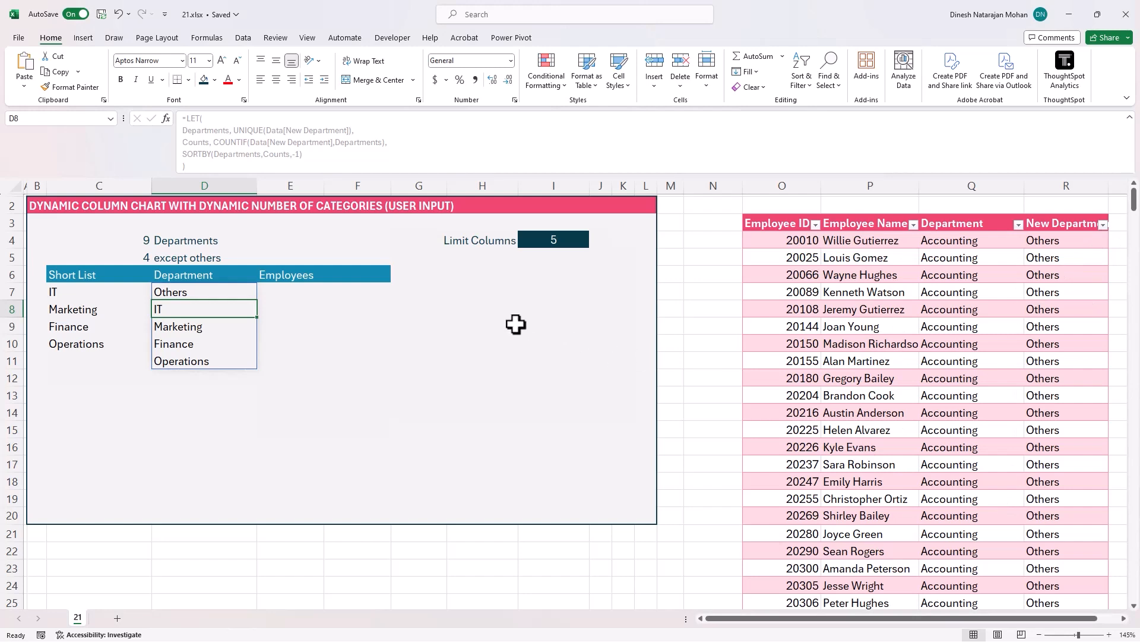
left_click(556, 239)
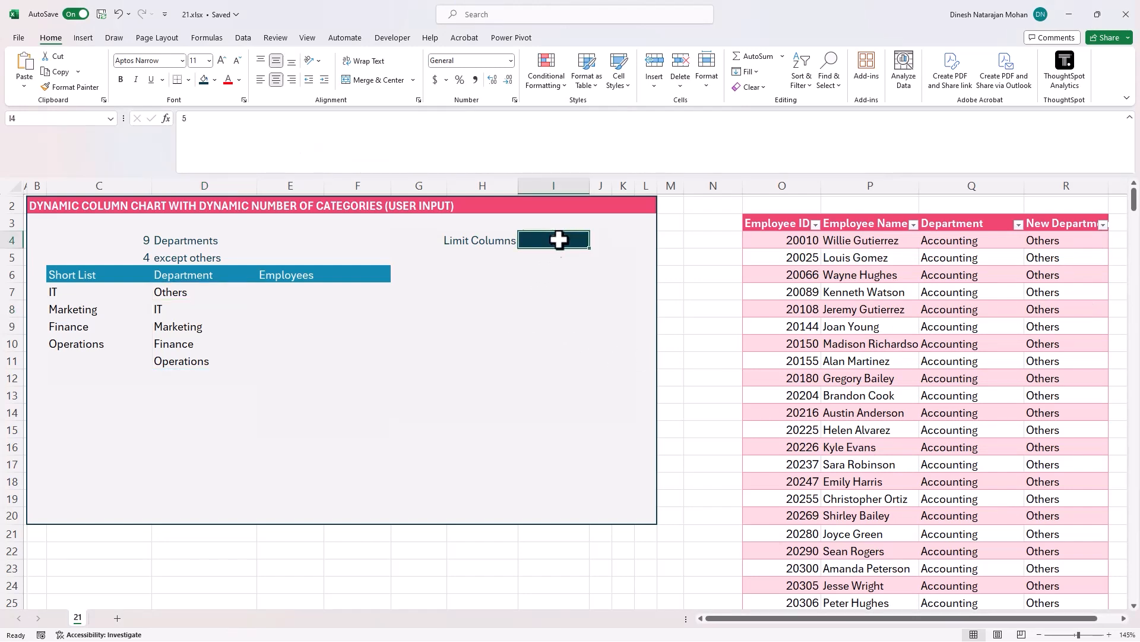
left_click_drag(205, 295, 206, 362)
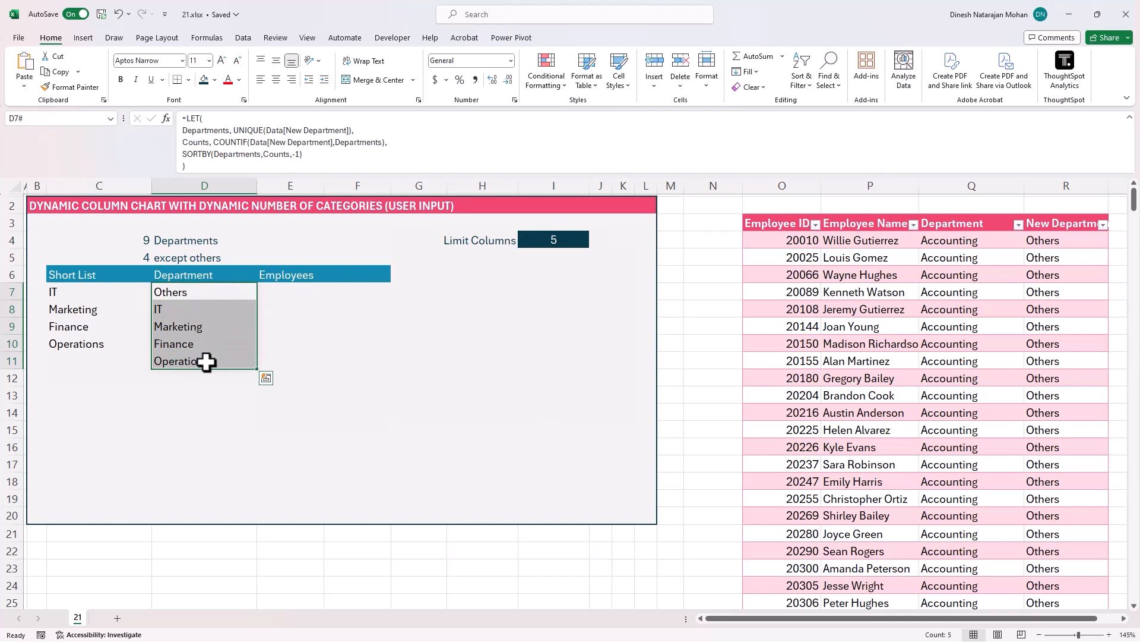
left_click(229, 295)
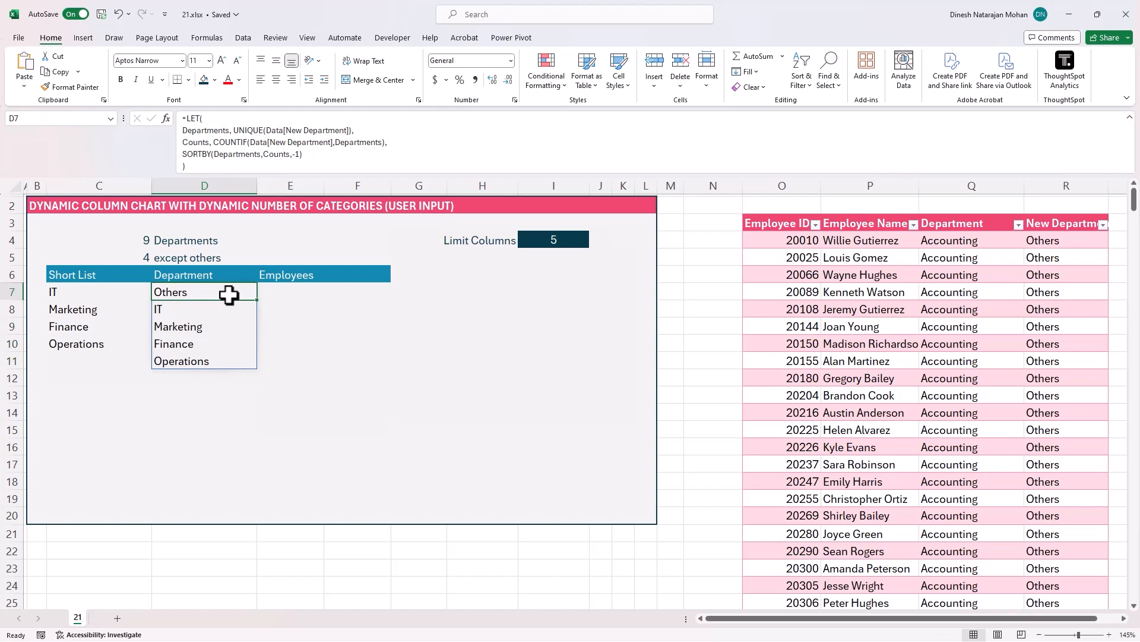
- Enter a COUNTIFS formula in E7 counting Data[New Department] for each department in the D7# spill range
left_click(291, 291)
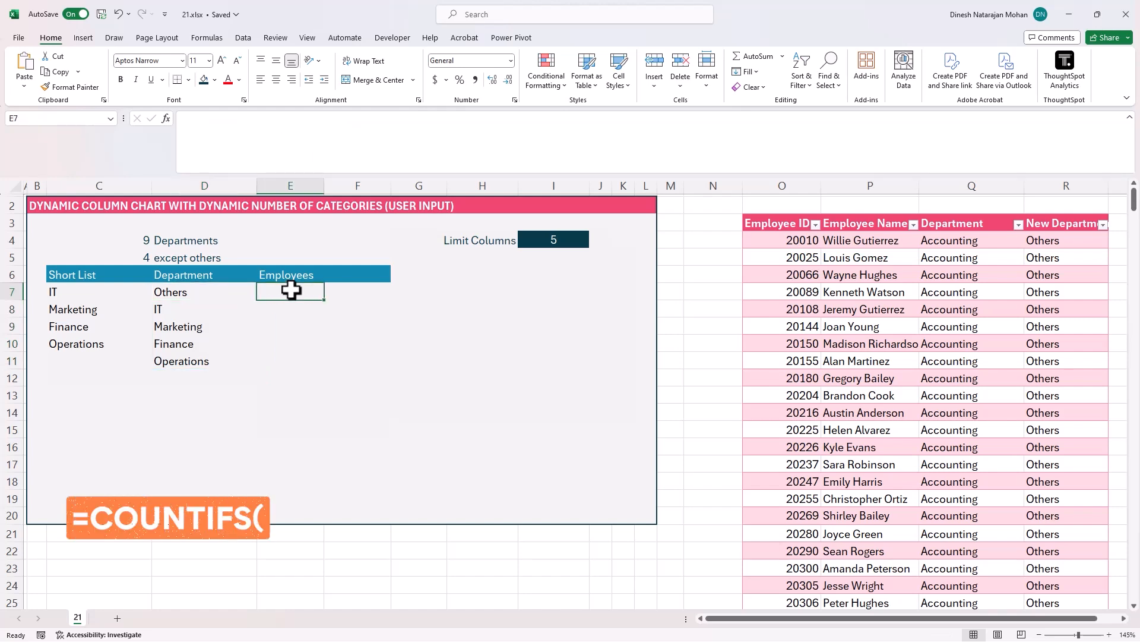
type("=countifs(")
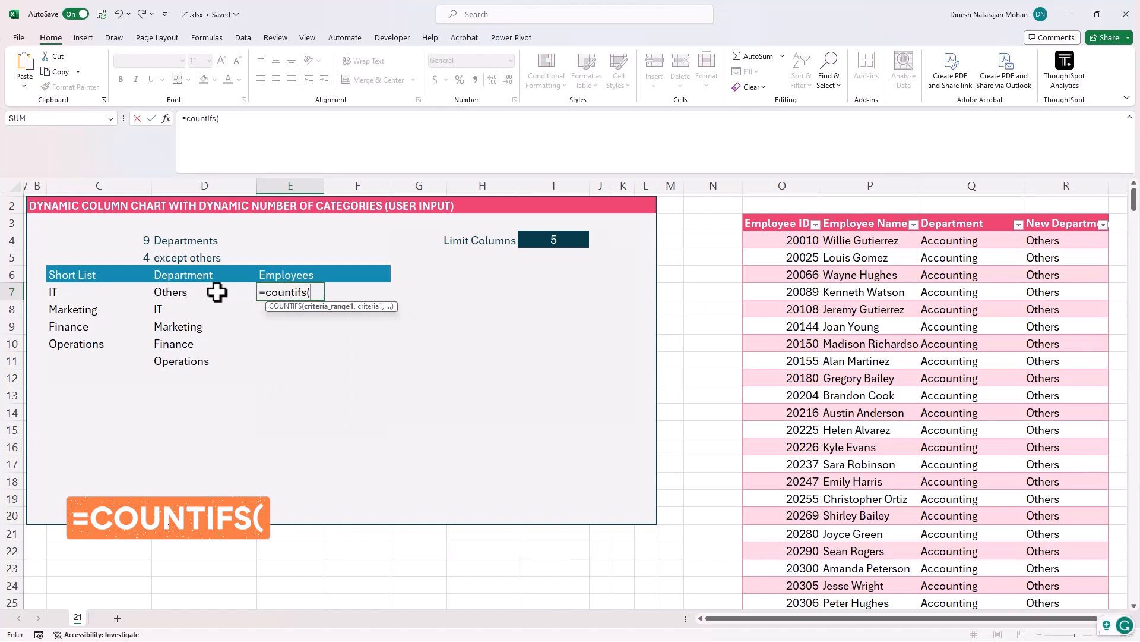
type("Data[")
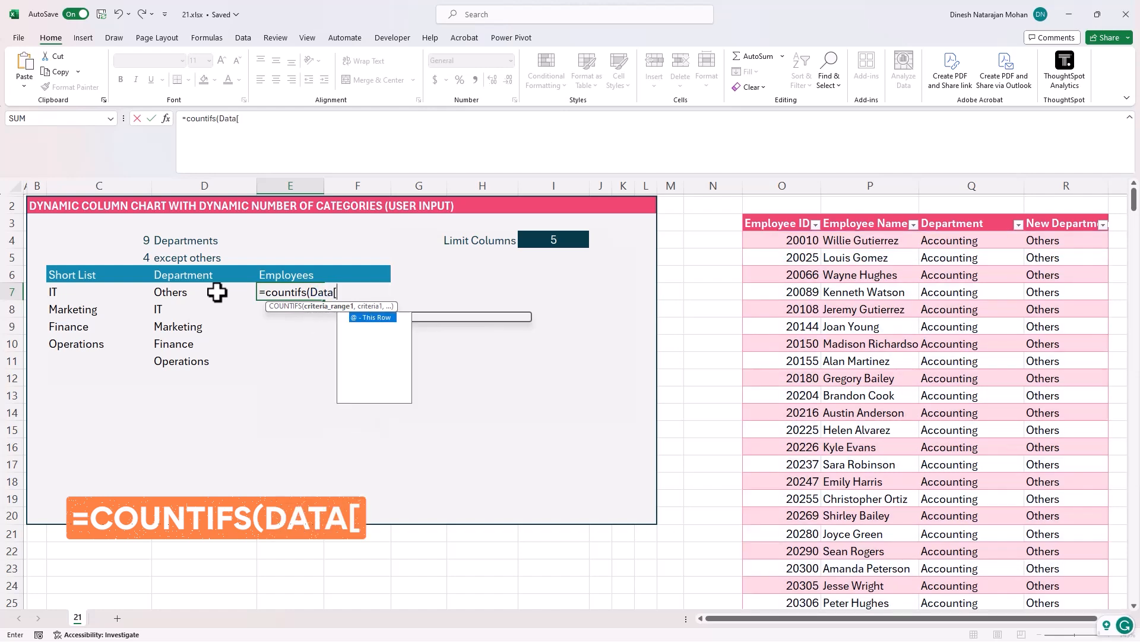
type("New")
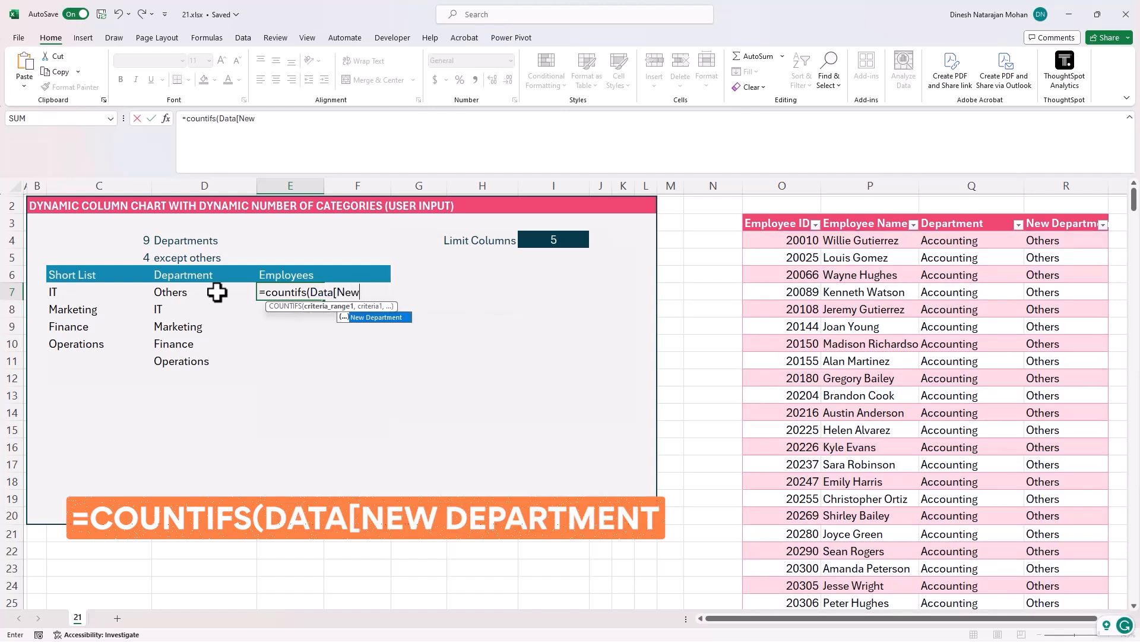
key("Tab")
type("],")
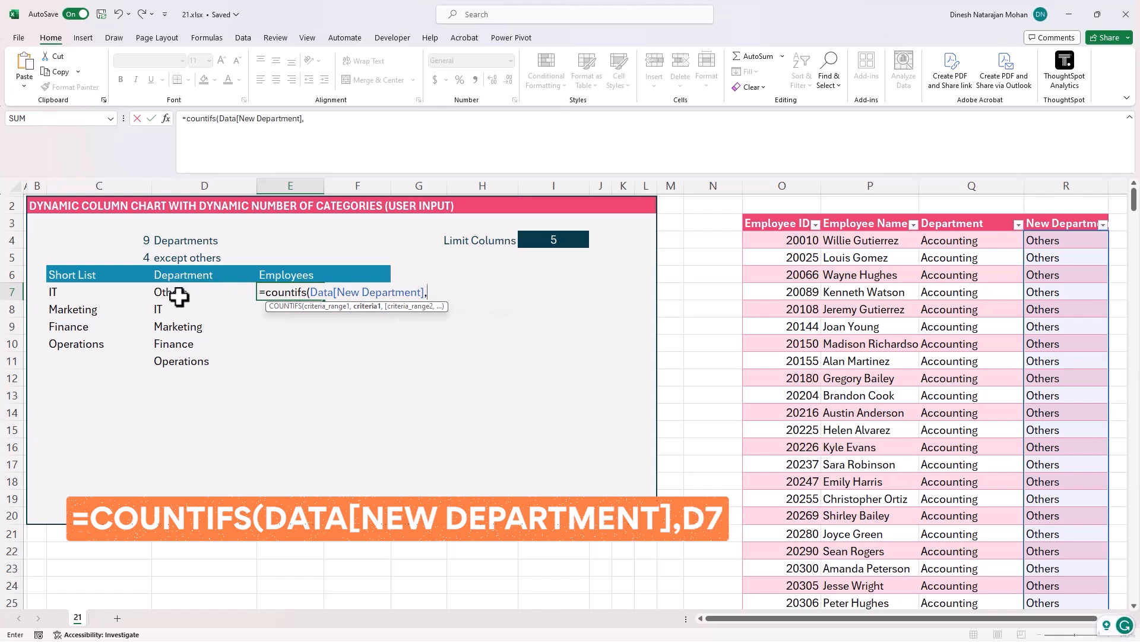
left_click(199, 296)
type("#")
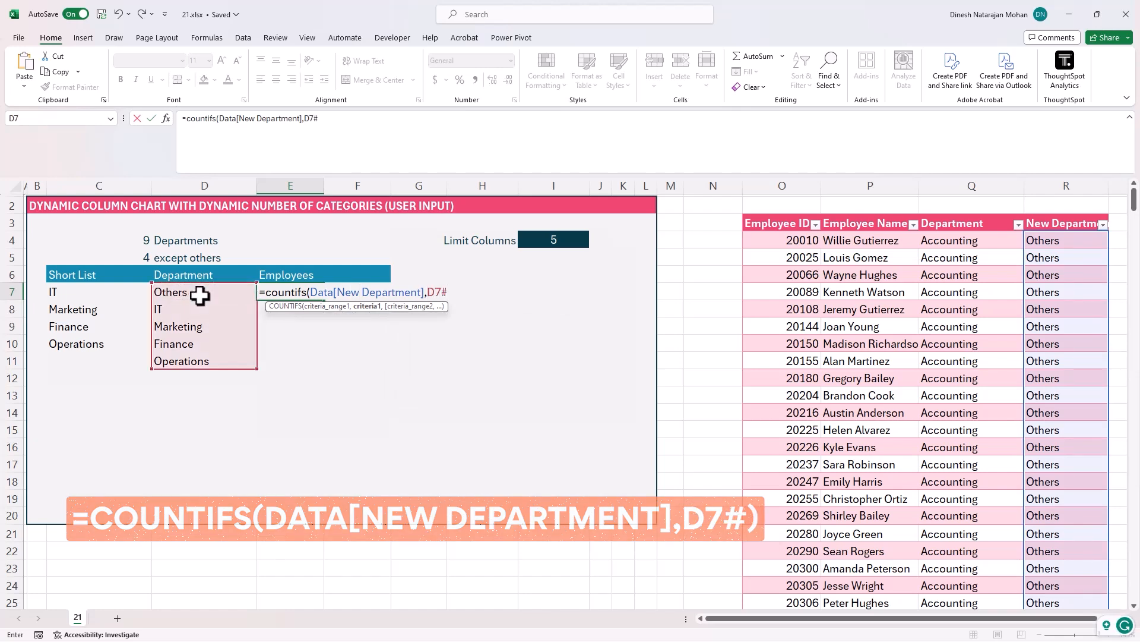
key("ctrl+Return")
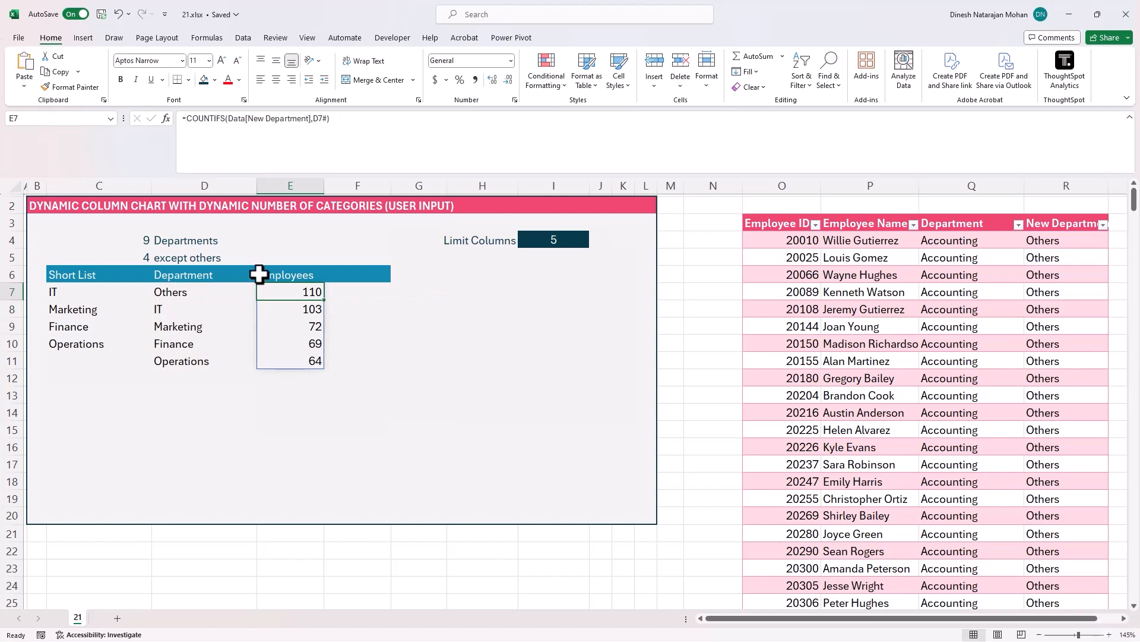
- Narrow column F next to the Employees column and review the department and employee count formulas
left_click_drag(387, 189, 351, 186)
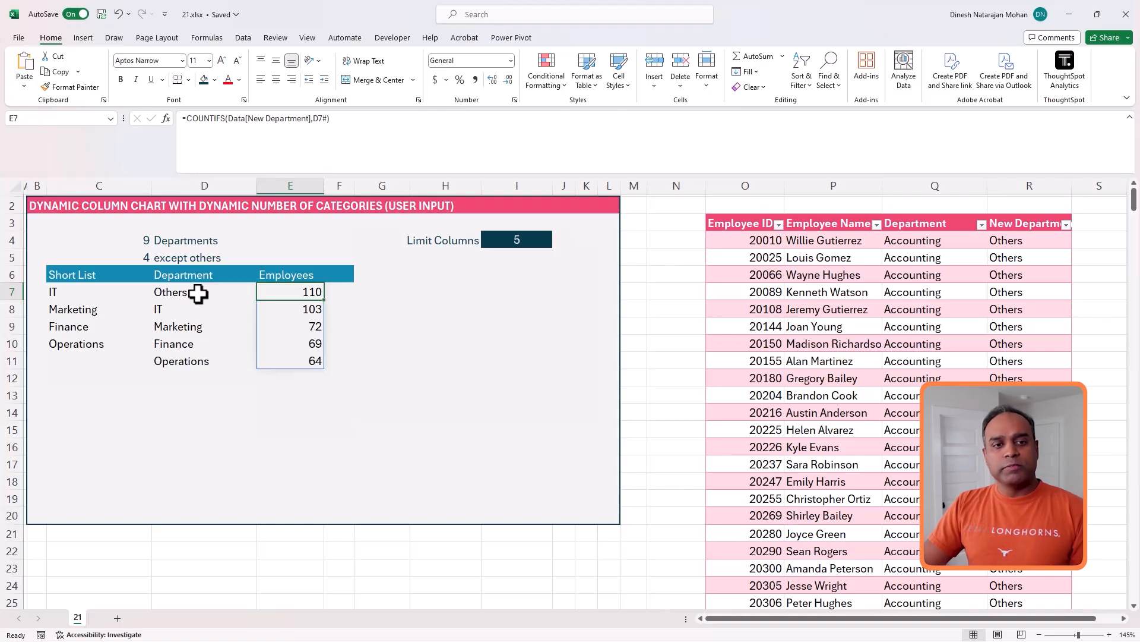
left_click(198, 293)
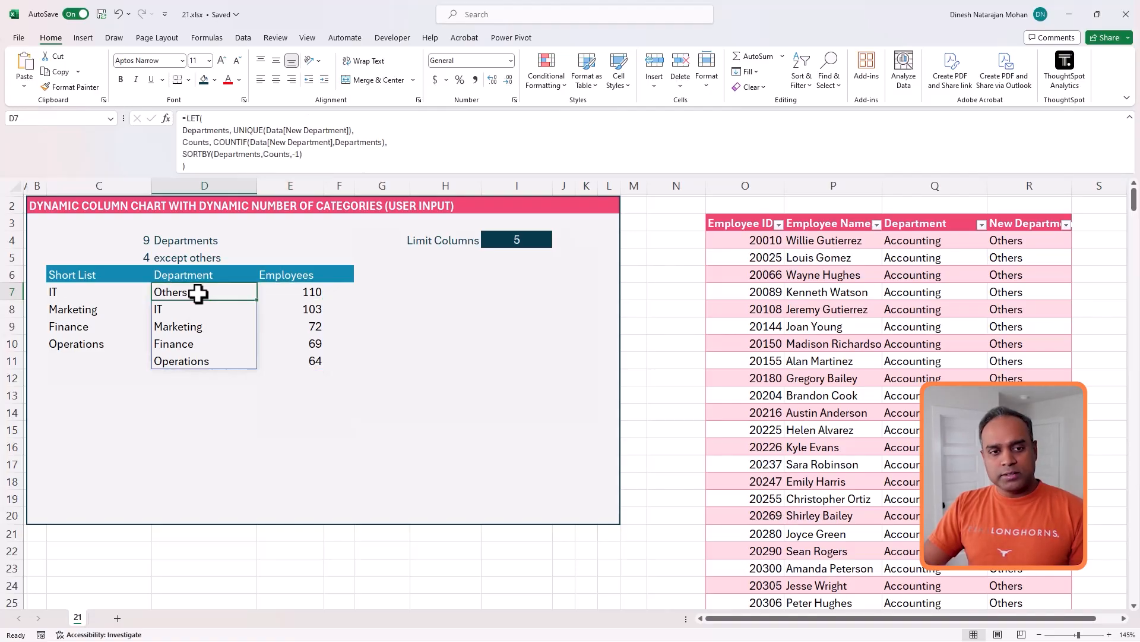
left_click(311, 297)
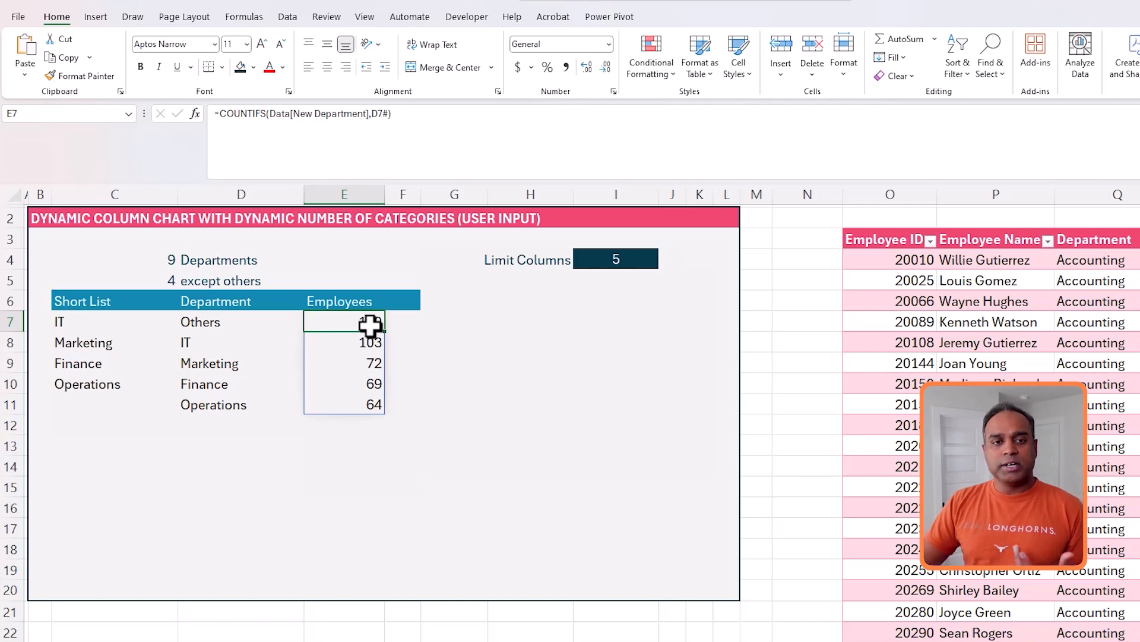
left_click(461, 333)
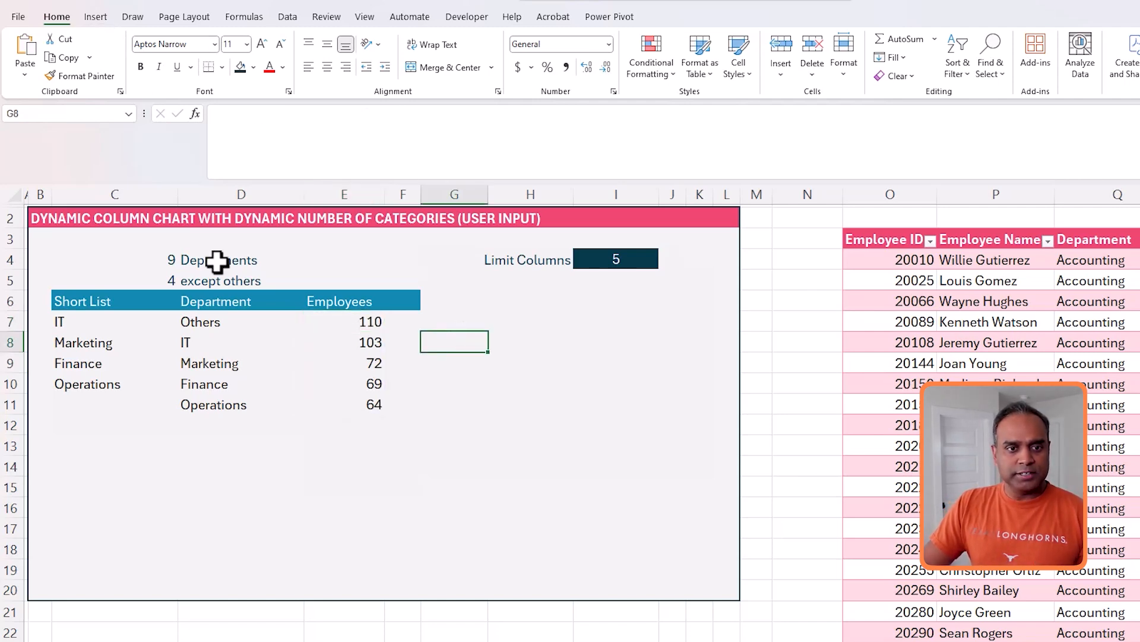
- Insert a 2-D clustered column chart from the department and employee ranges D7:E11 and move it beside the table
left_click_drag(204, 327, 326, 401)
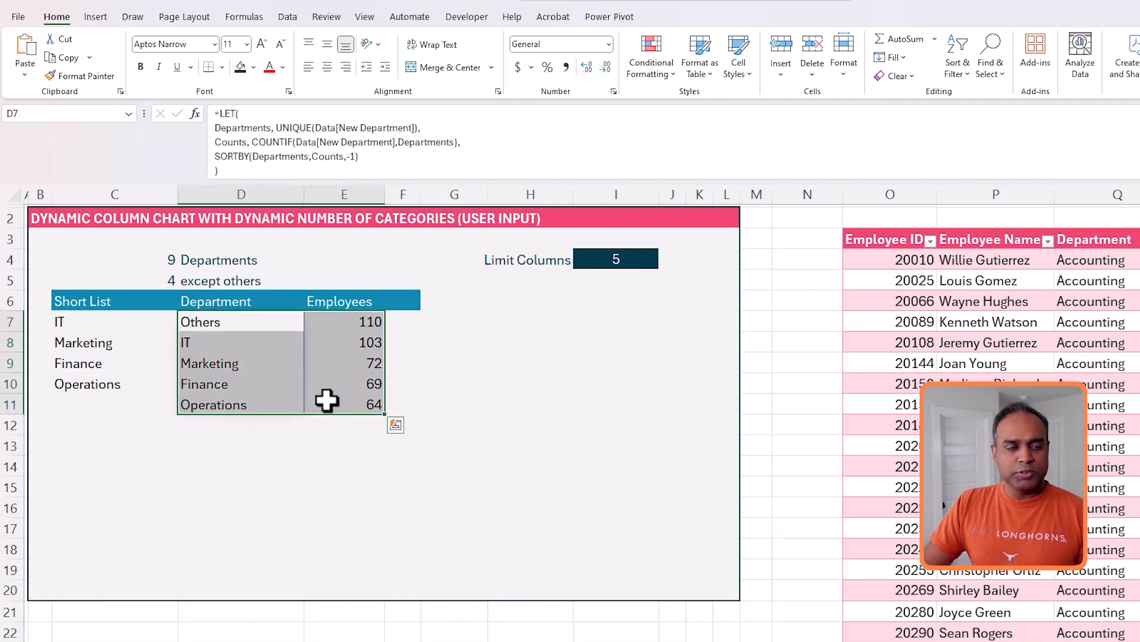
left_click(95, 17)
left_click(456, 39)
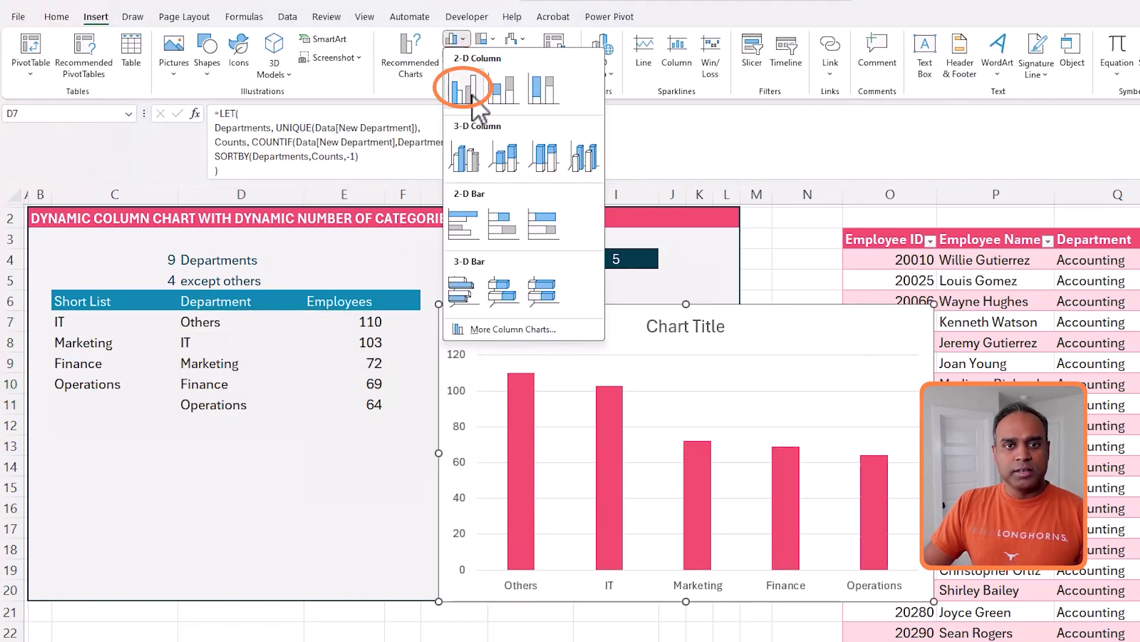
left_click(466, 88)
left_click_drag(612, 323, 491, 304)
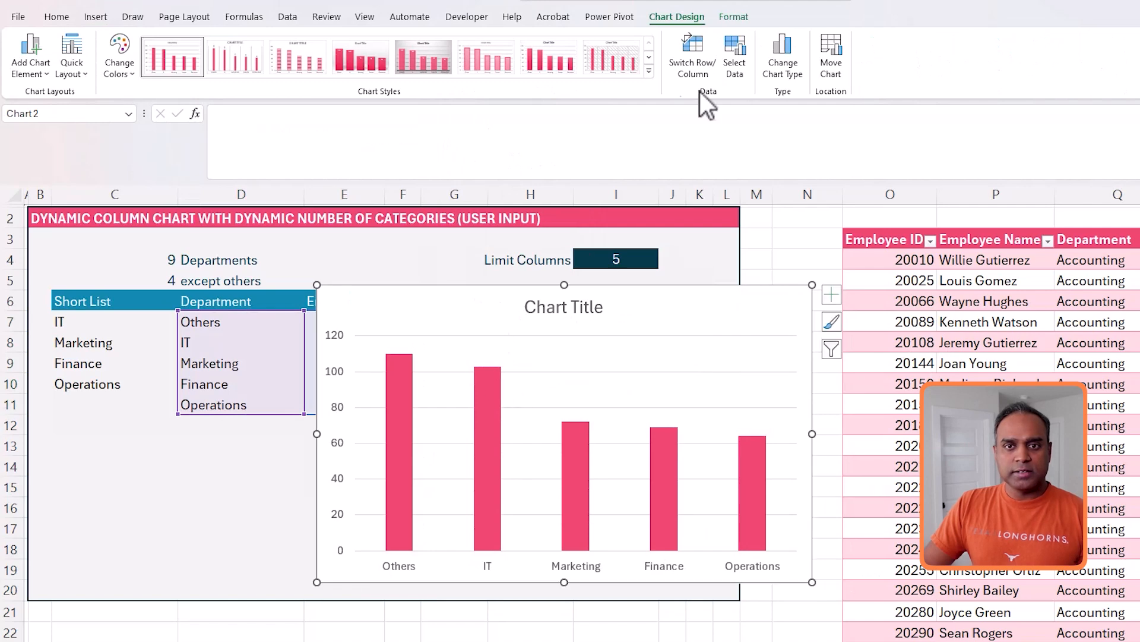
- Change the chart type to the column_chart_simple template
left_click(783, 57)
left_click(493, 224)
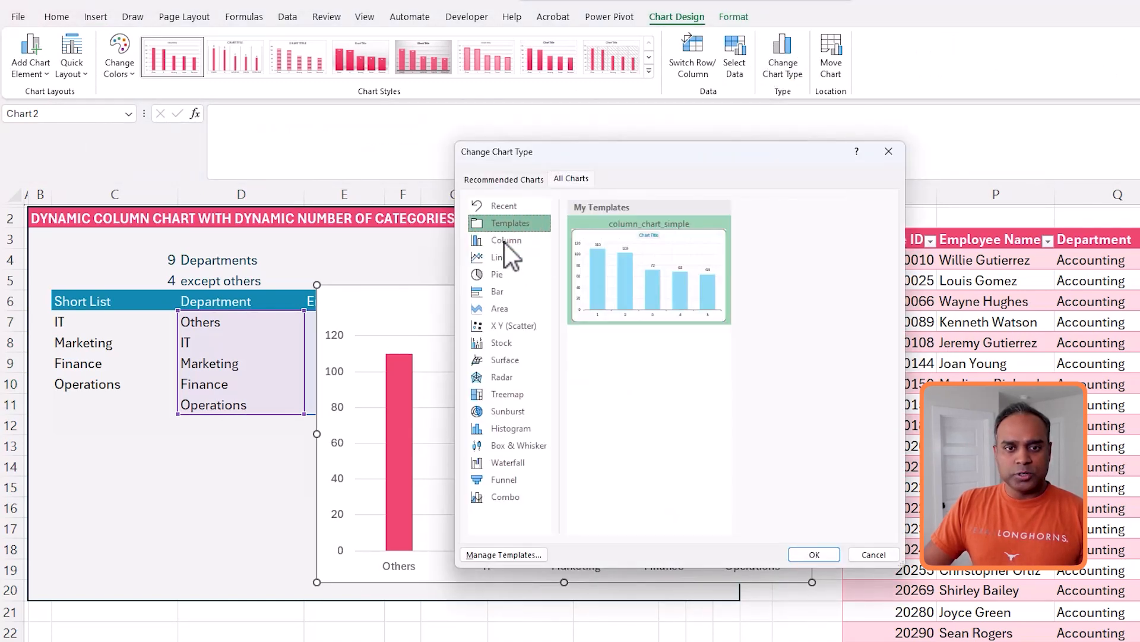
left_click(813, 553)
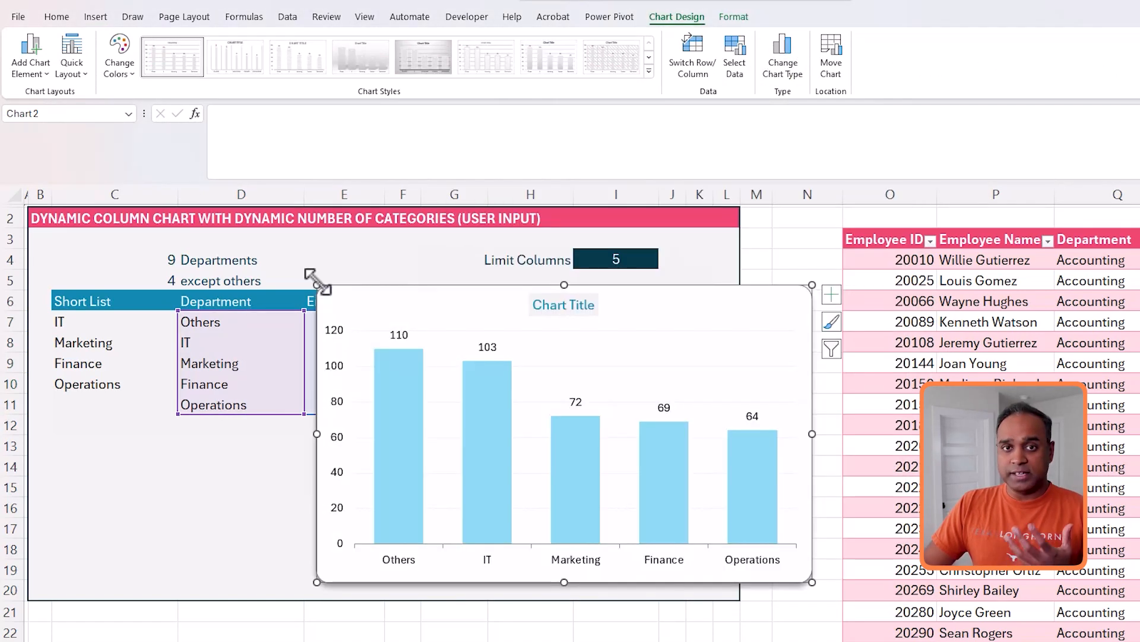
- Resize the chart and reposition it to the right of the Employees column
left_click_drag(318, 283, 395, 324)
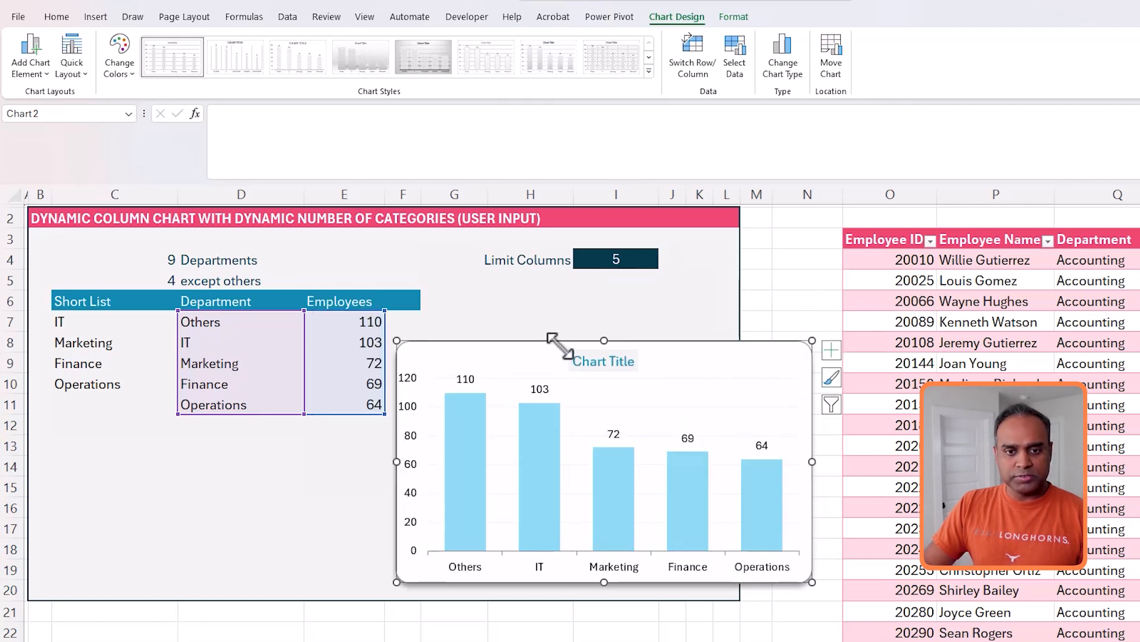
left_click(558, 326)
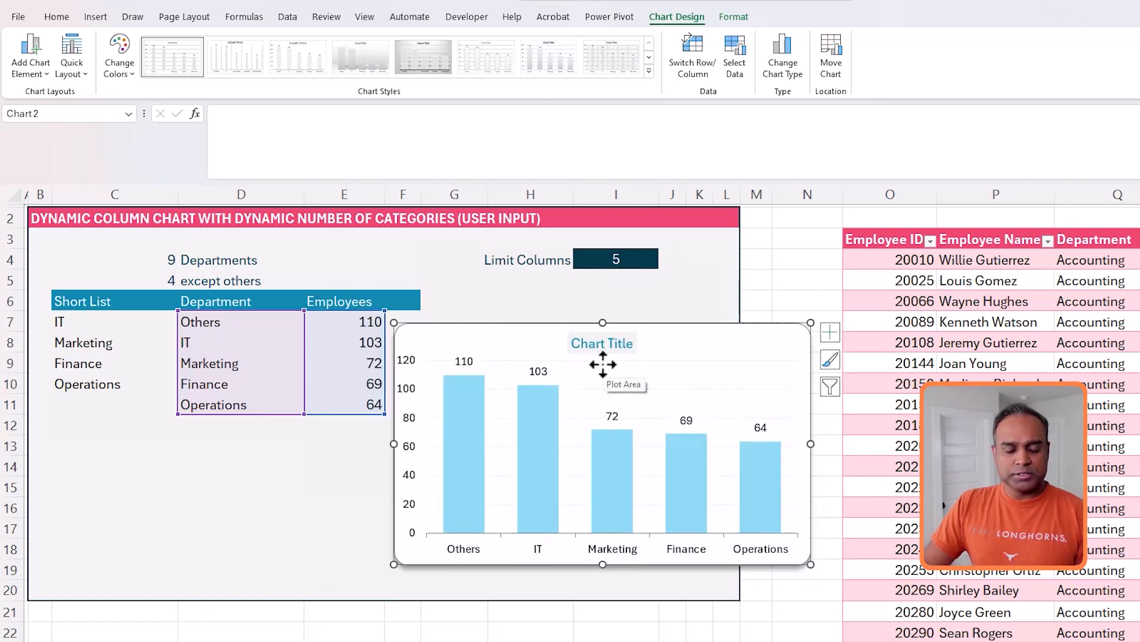
mouse_move(594, 430)
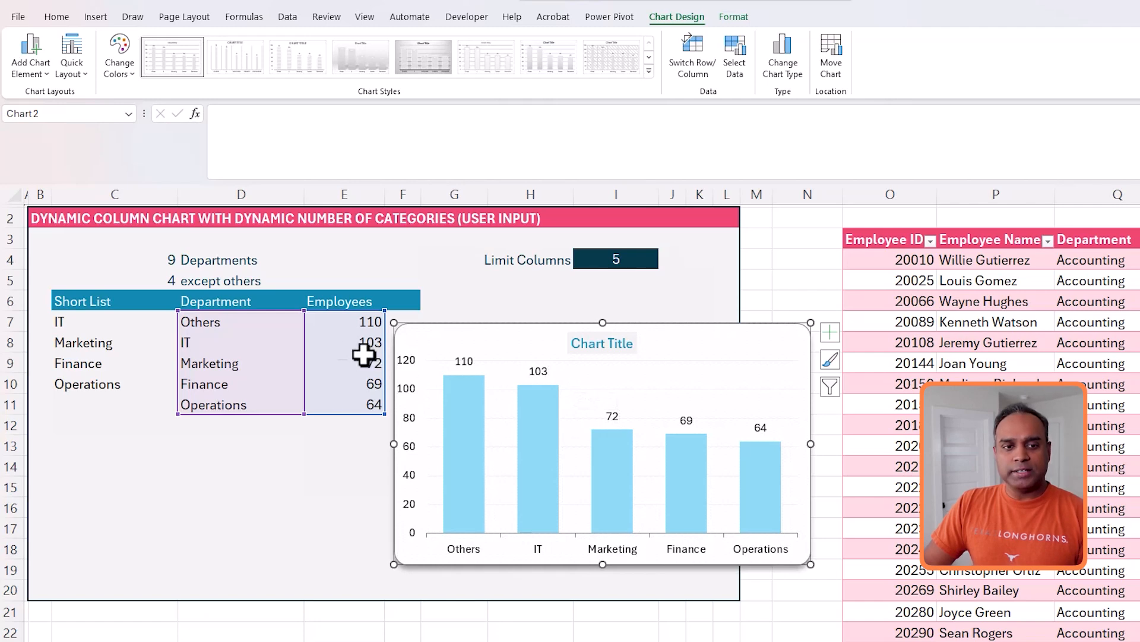
- Define the name Depts referring to the department spill range ='21'!$D$7#
left_click(272, 323)
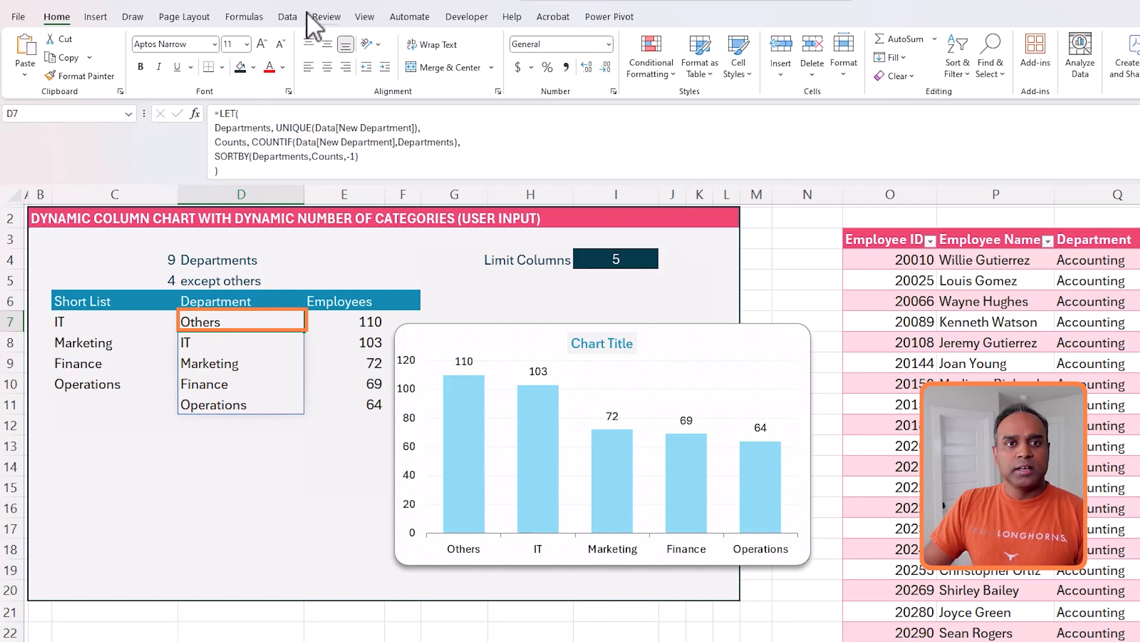
left_click(259, 19)
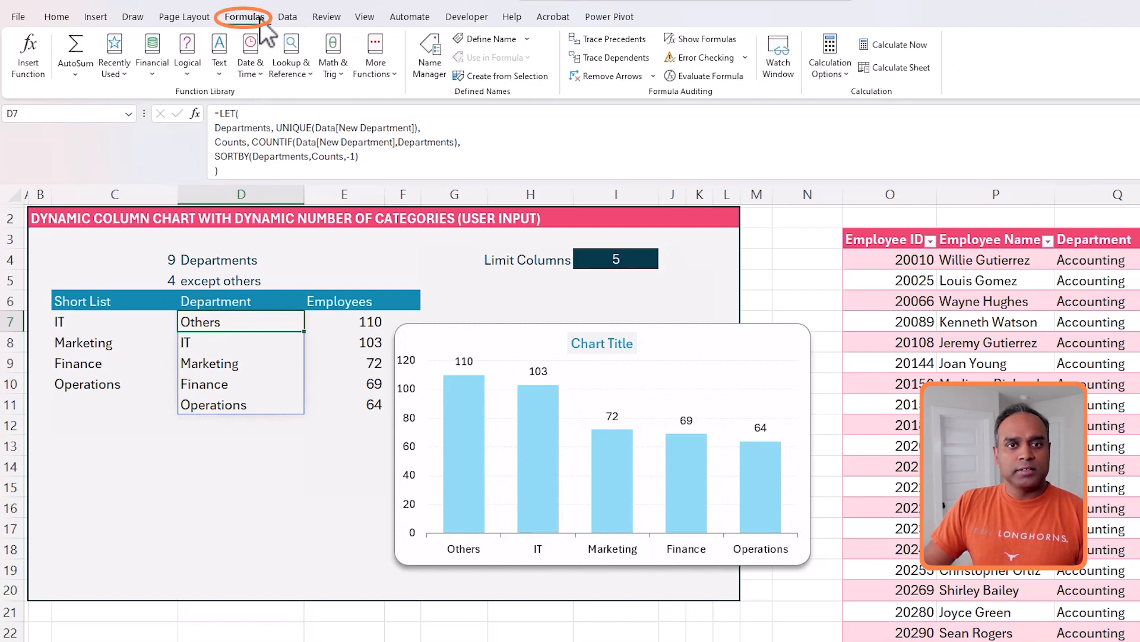
left_click(478, 39)
type("Depts")
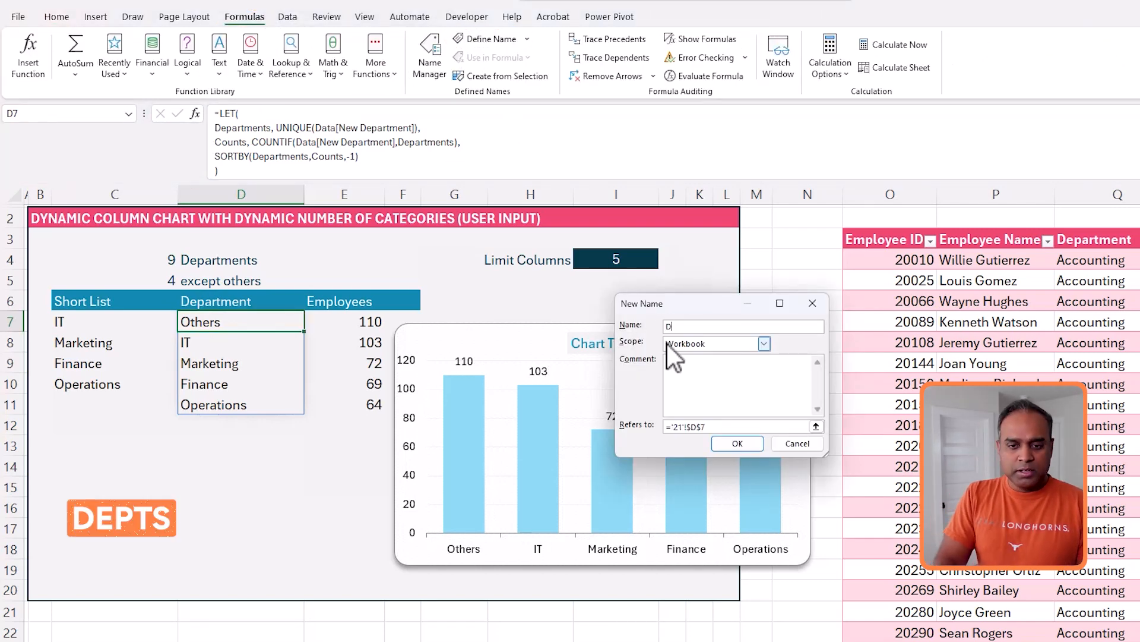
left_click(719, 427)
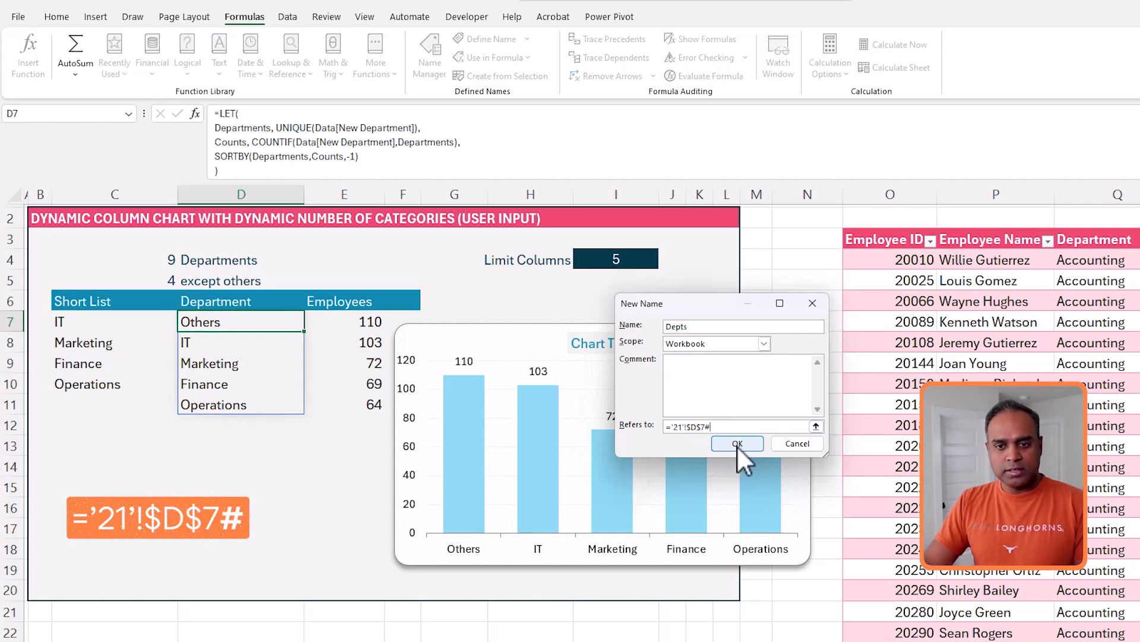
left_click(736, 444)
- Define the name Emps referring to the employee count spill range ='21'!$E$7#
left_click(369, 324)
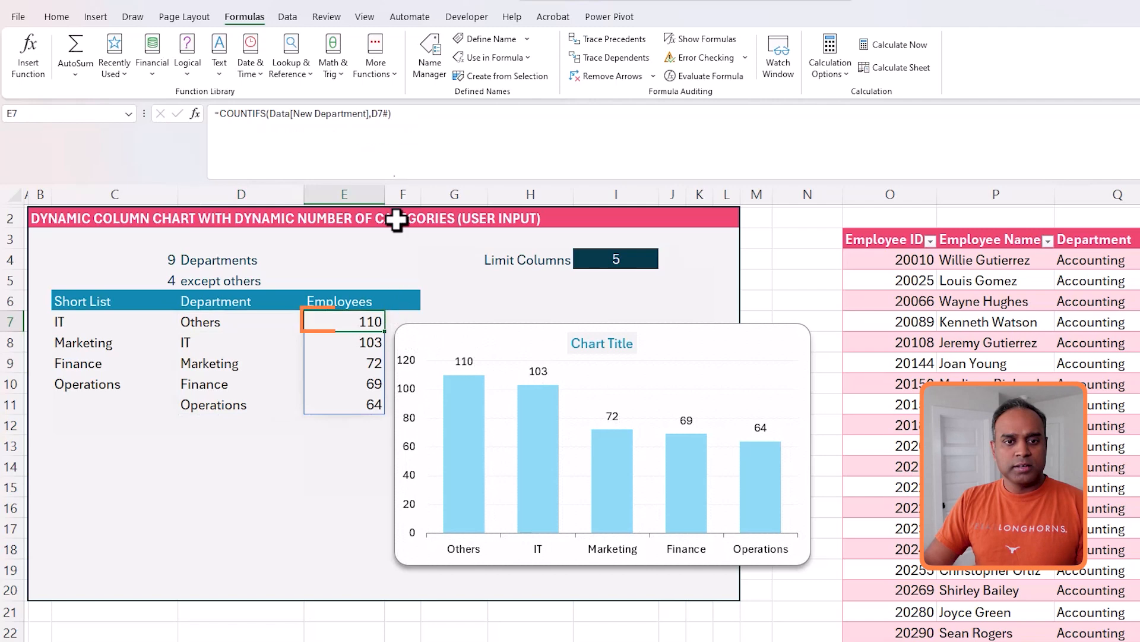
left_click(473, 38)
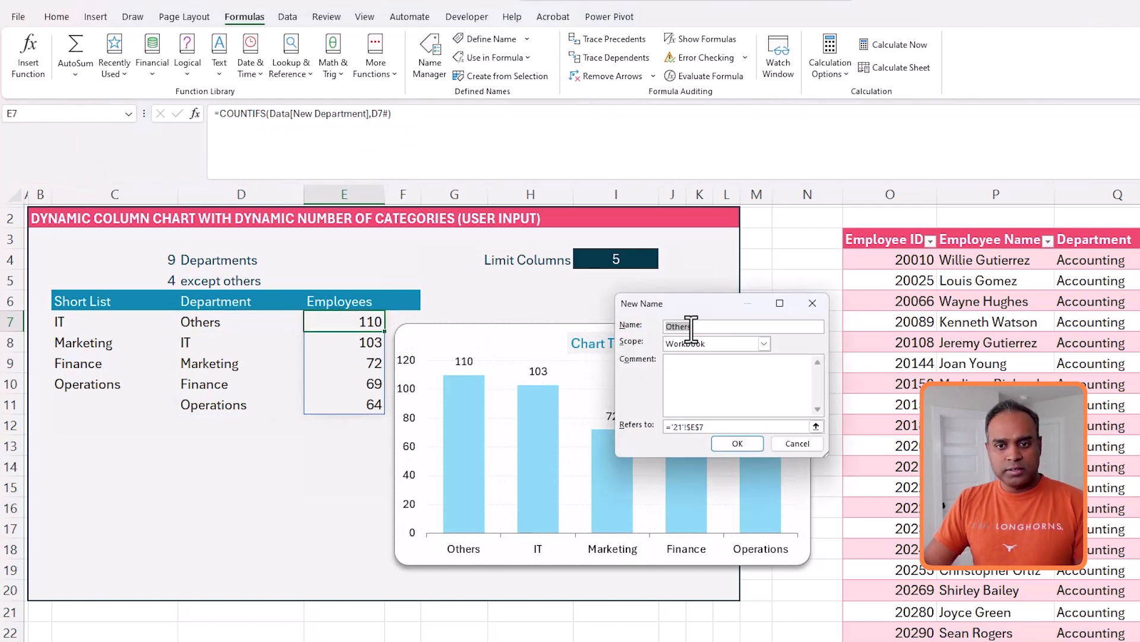
type("Emps")
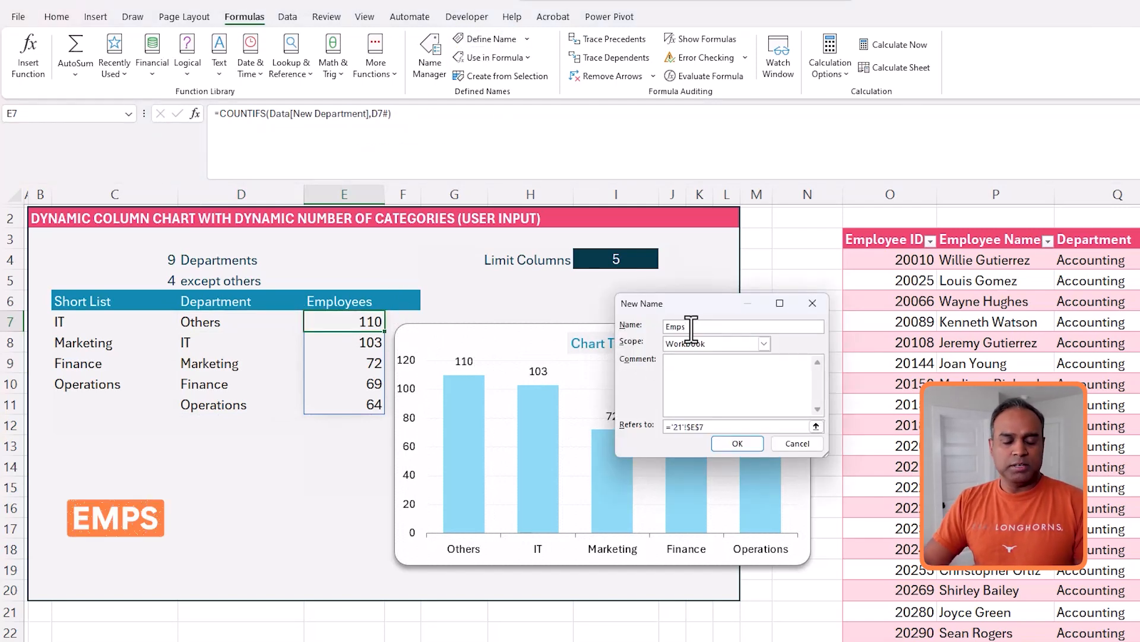
left_click(733, 426)
type("#")
key("Return")
- Edit the chart's data series so its values refer to ='21'!Emps
right_click(633, 450)
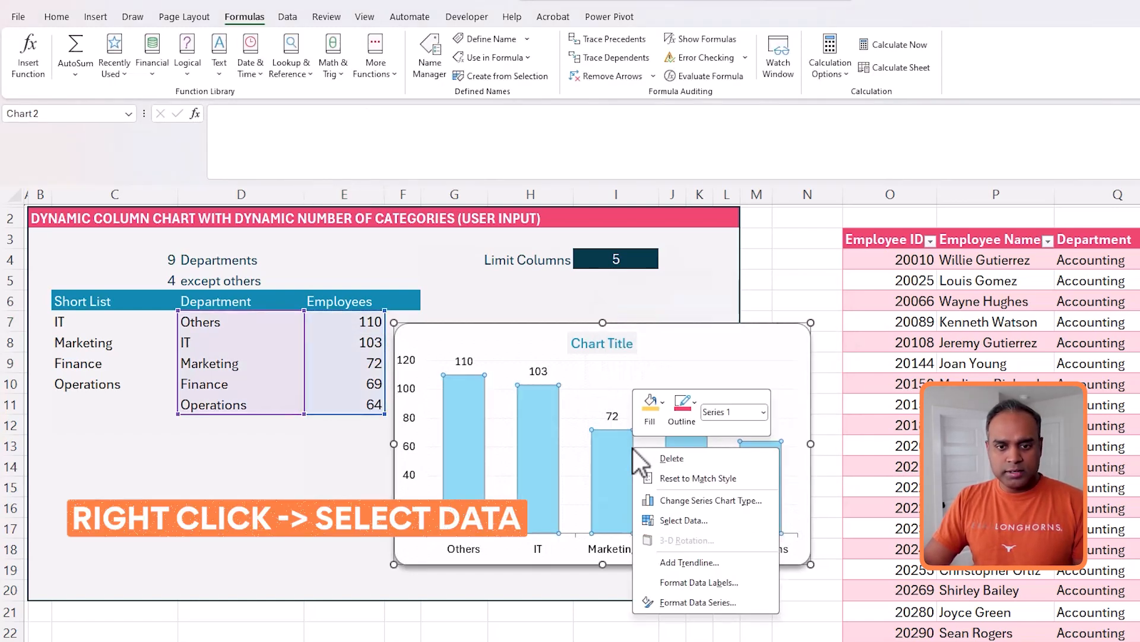
left_click(716, 521)
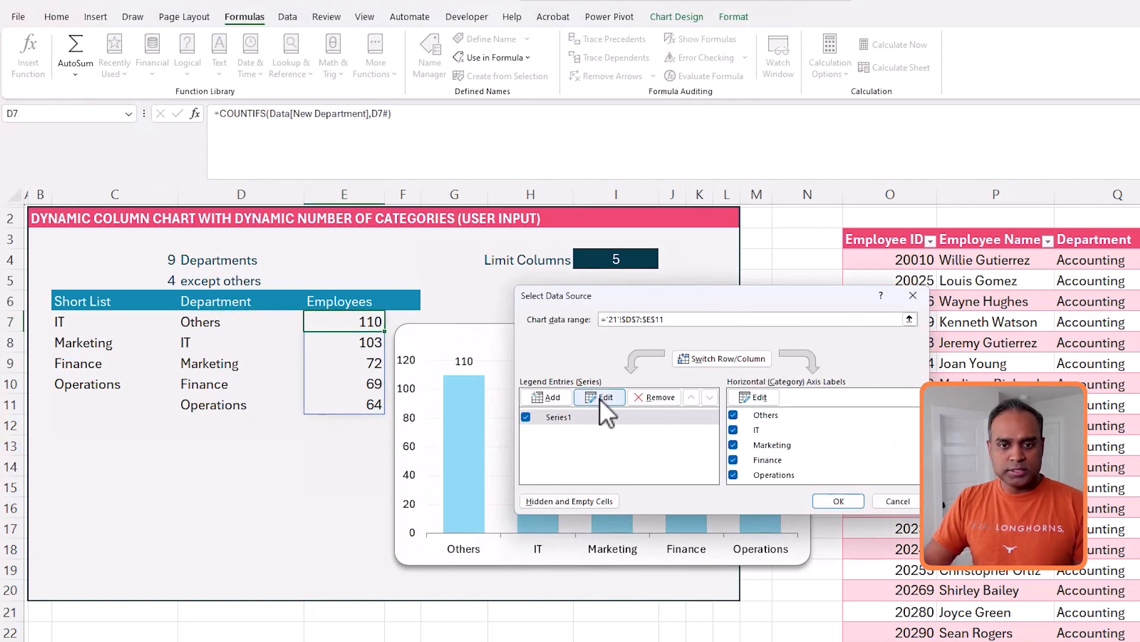
left_click(601, 397)
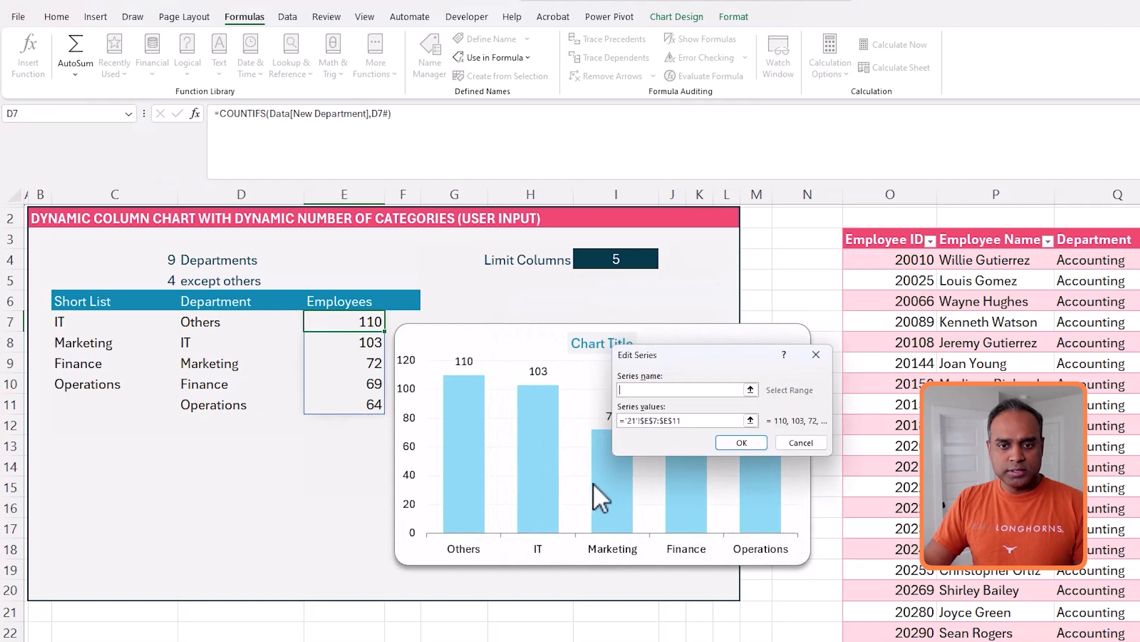
left_click(651, 421)
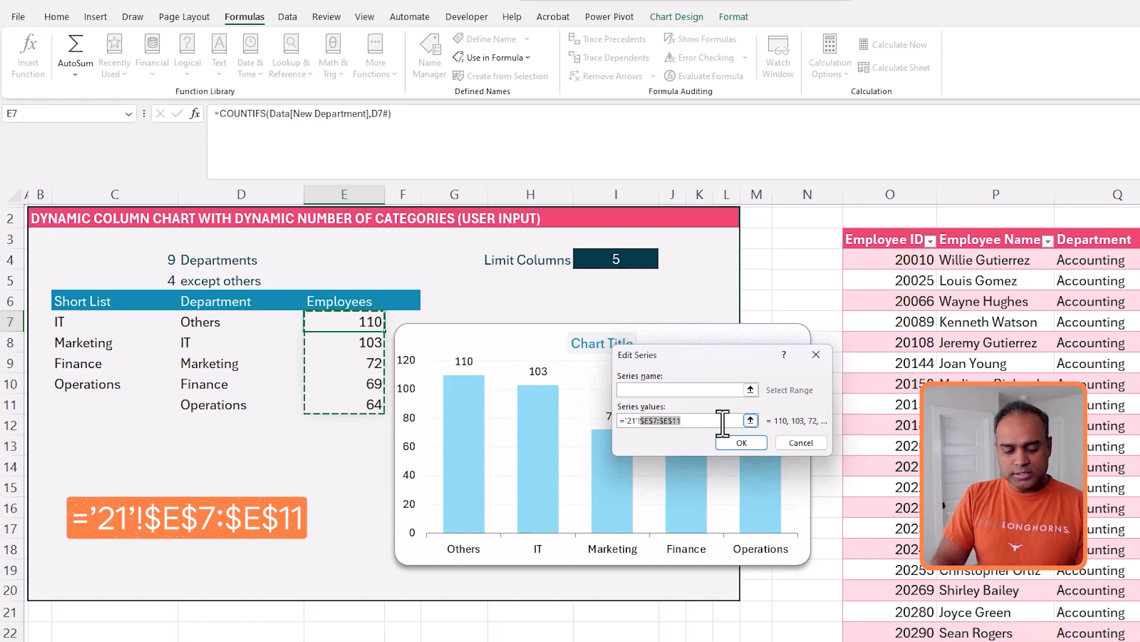
type("EMps")
key("BackSpace")
key("BackSpace")
key("BackSpace")
type("mps")
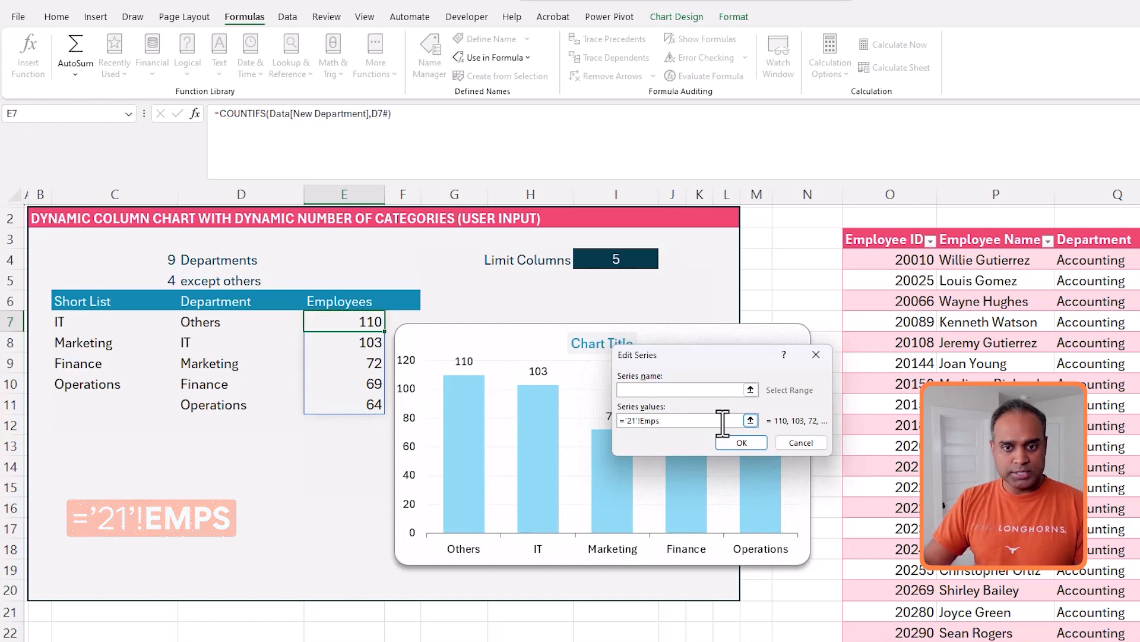
left_click(756, 443)
- Set the chart's horizontal axis labels to ='21'!Depts and close the data source dialog
left_click(750, 399)
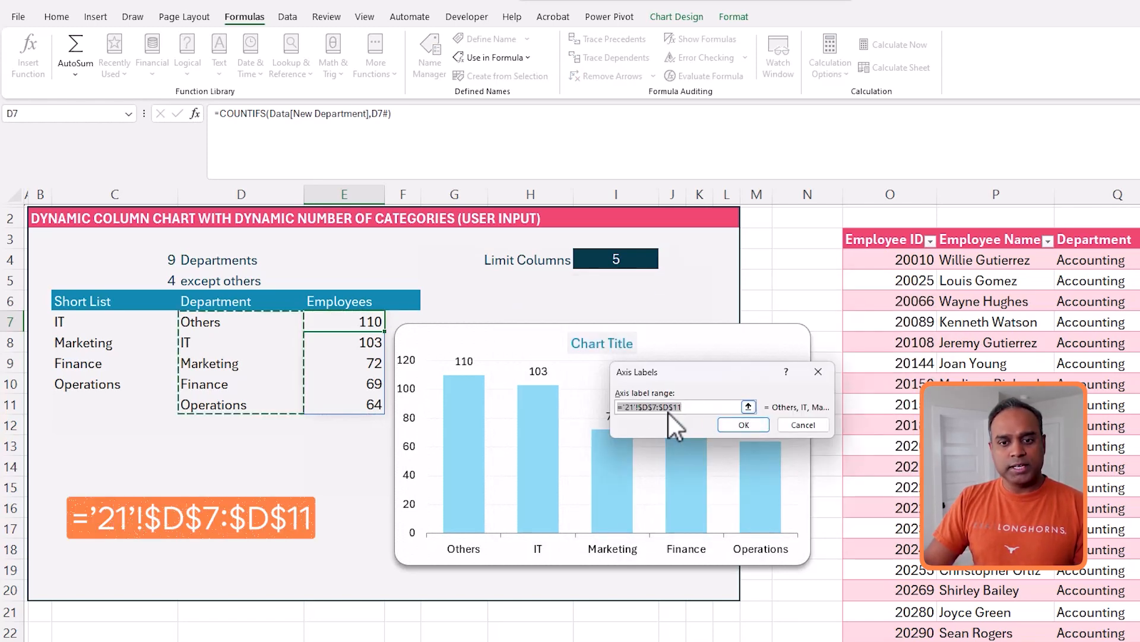
left_click(647, 407)
left_click_drag(642, 407, 723, 418)
type("Depts")
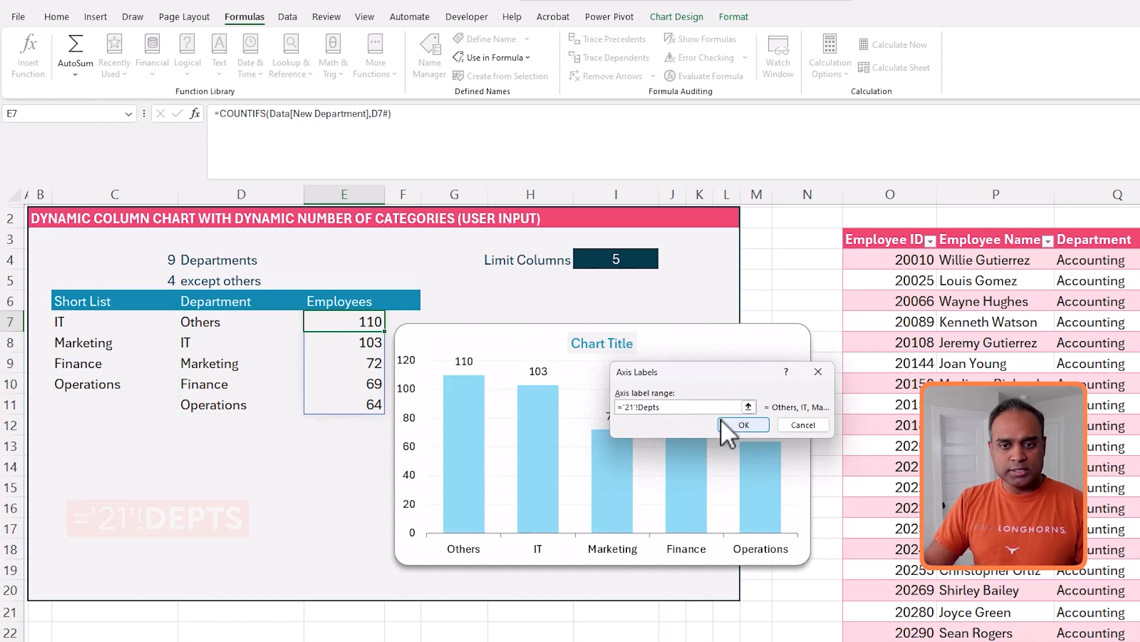
left_click(722, 422)
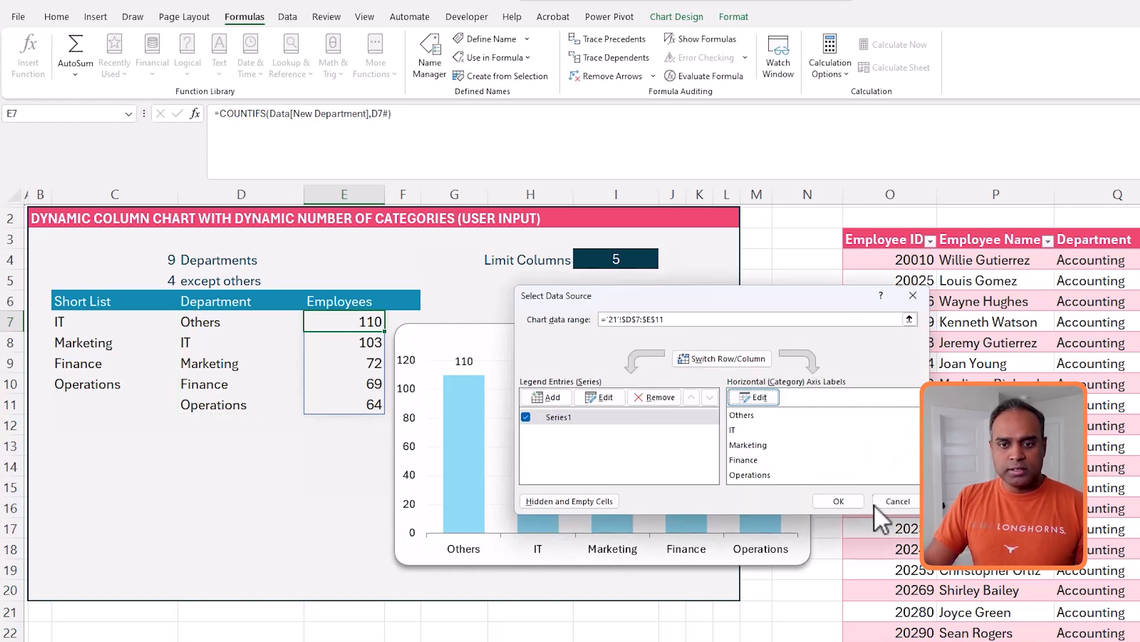
left_click(855, 500)
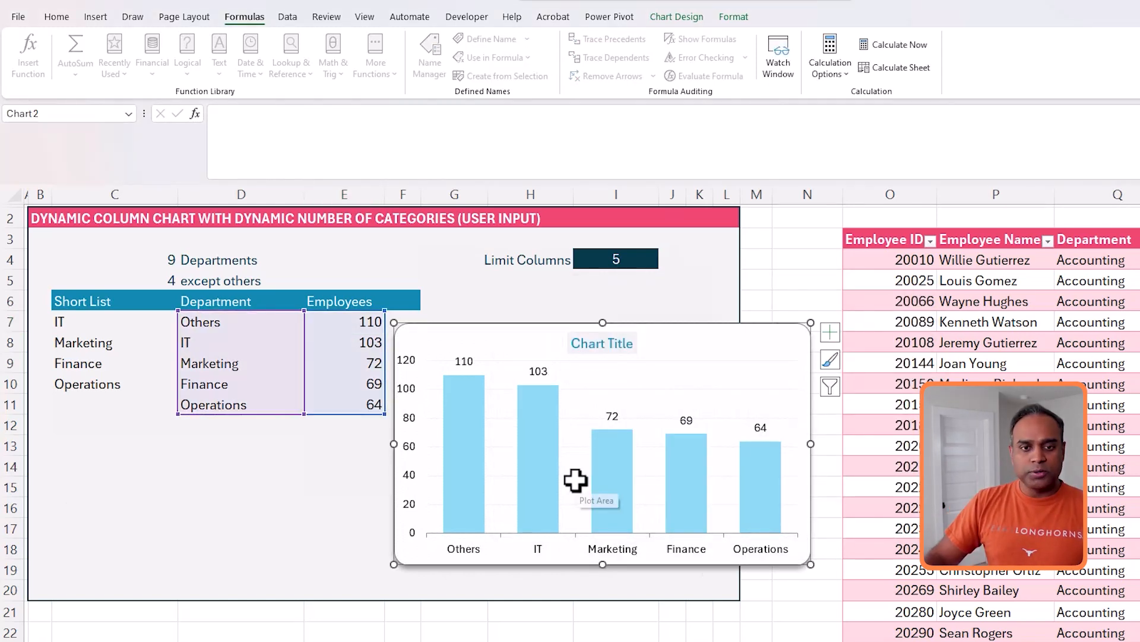
- Deselect the chart and move it over the helper table beside the Limit Columns input
key("Escape")
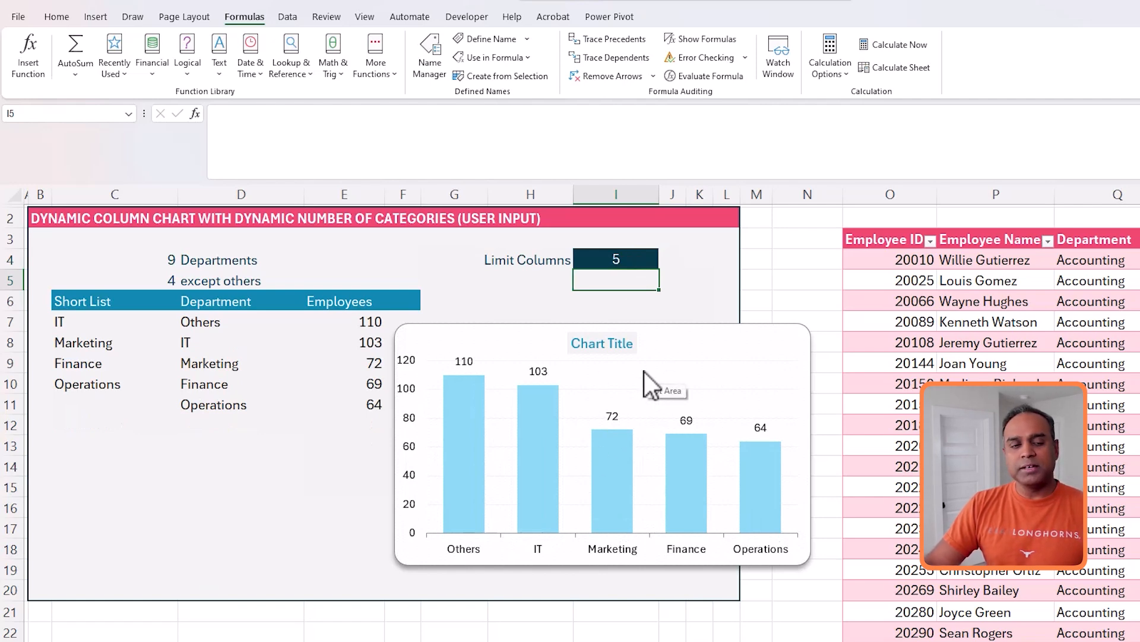
left_click_drag(637, 333, 283, 245)
- Test the chart by setting the Limit Columns value to 6 and then to 7
left_click(653, 261)
type("6")
key("Return")
key("Up")
type("7")
key("Return")
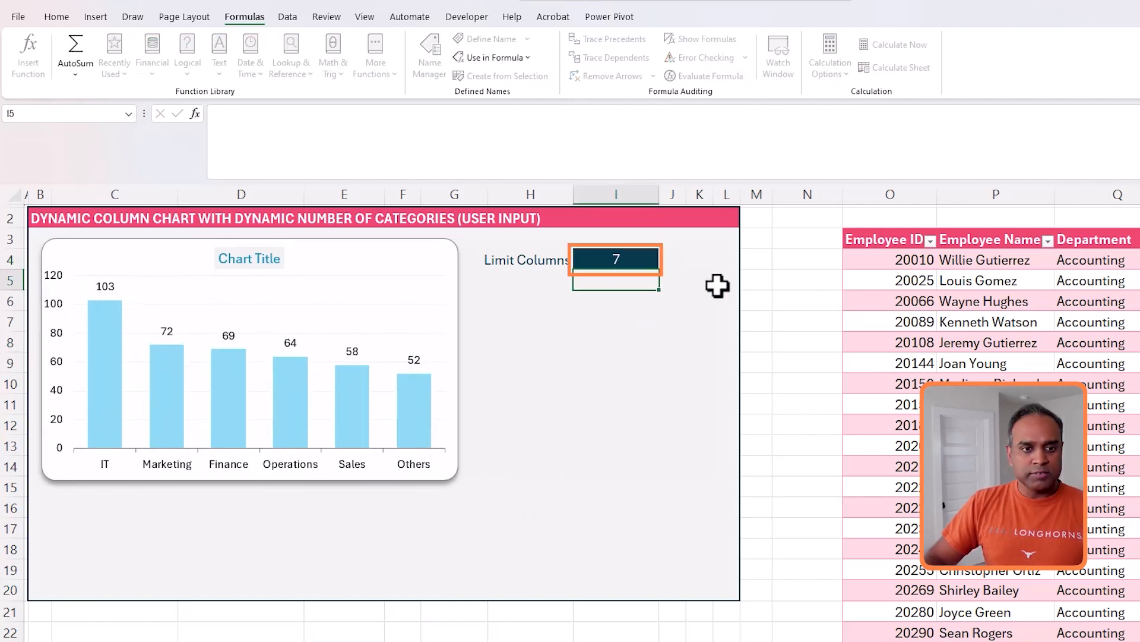
- Set the Limit Columns value to 3, then back to 5, checking the chart each time
key("Up")
type("3")
key("Return")
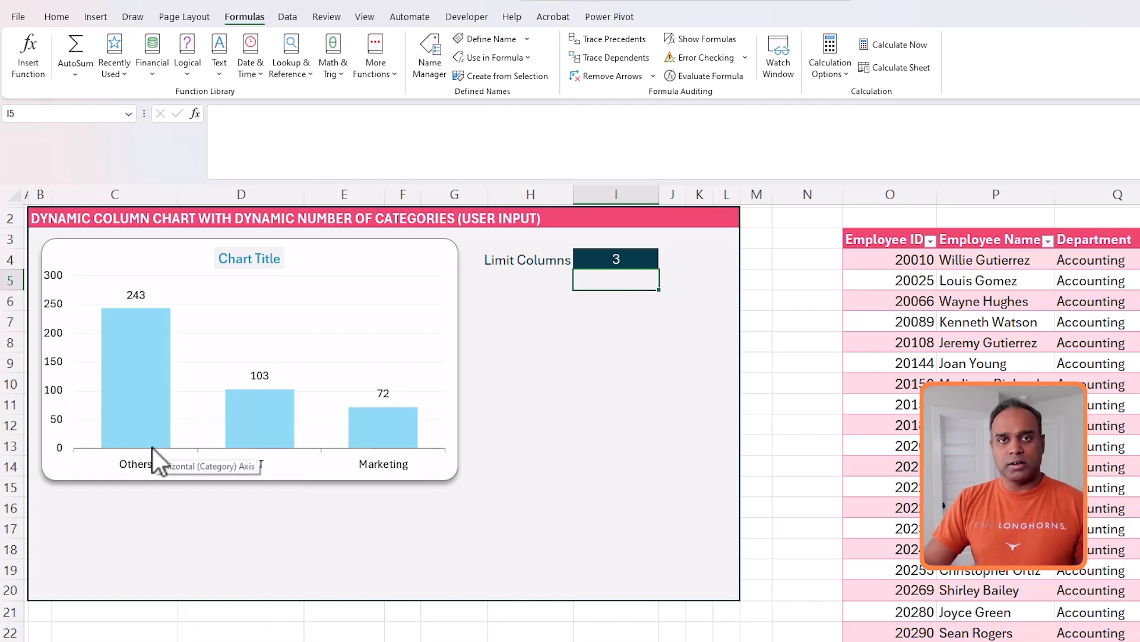
left_click(647, 260)
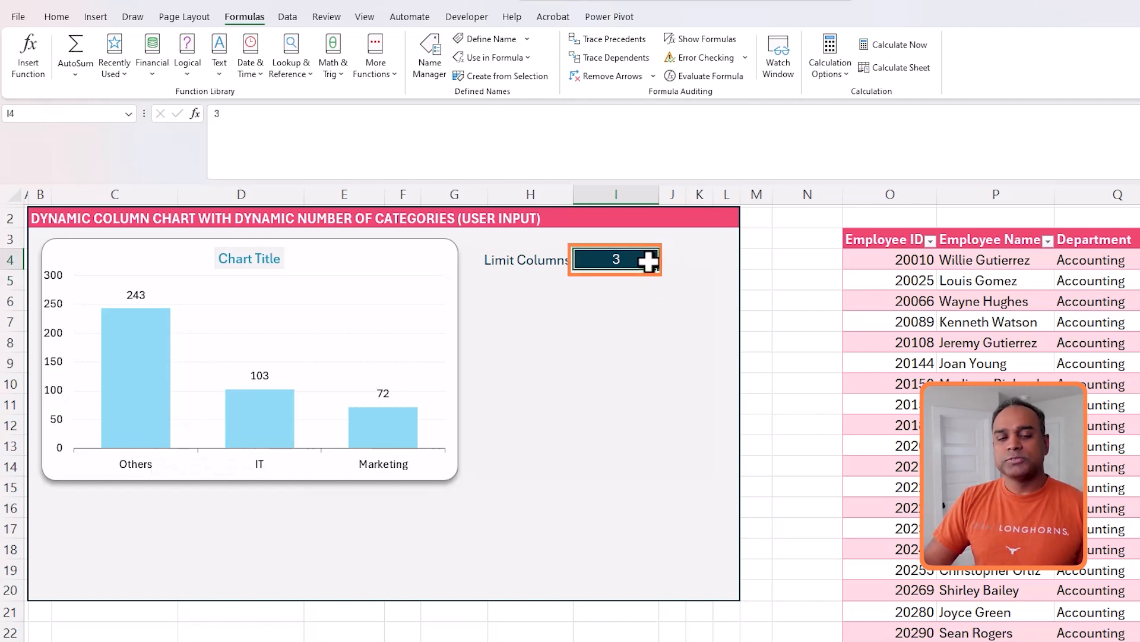
type("5")
key("Return")
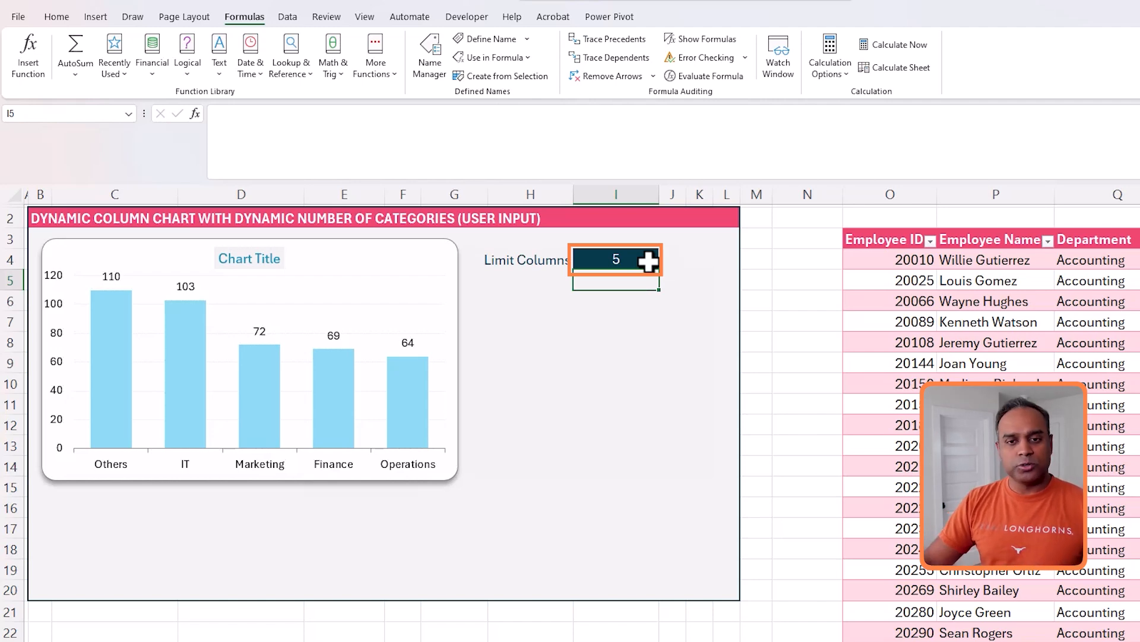
left_click(647, 261)
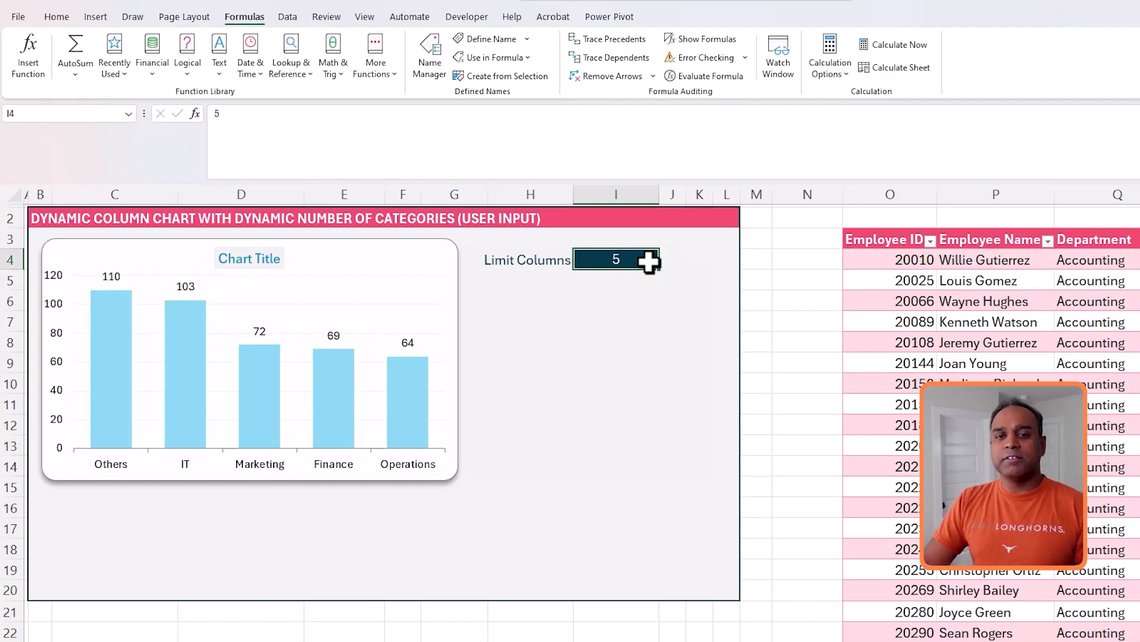